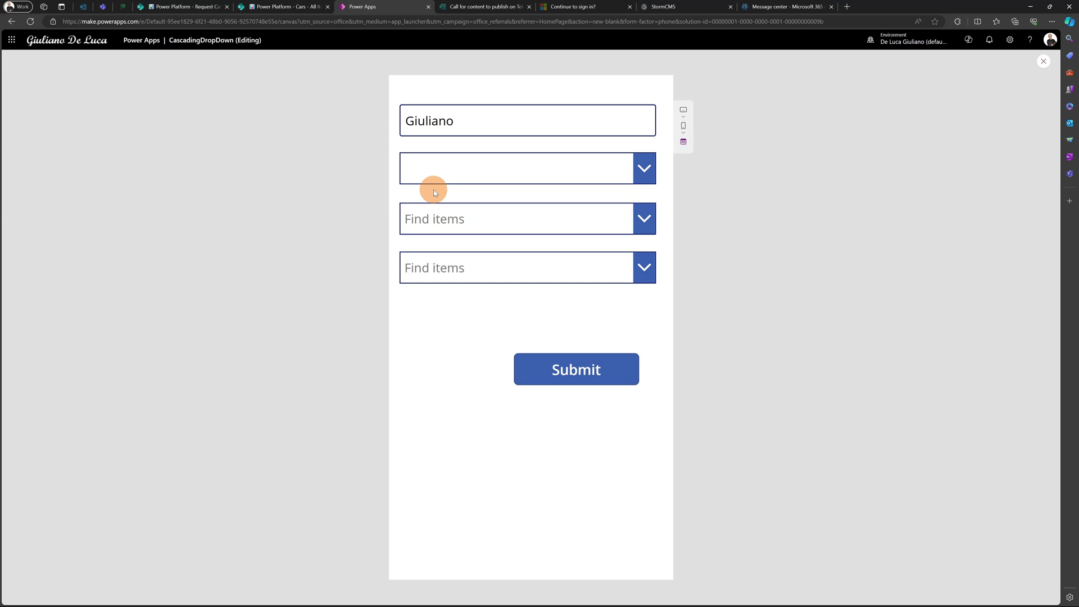
Step: In the previewed form, choose BMW, iX1 and Blue, then submit the car request
click(539, 168)
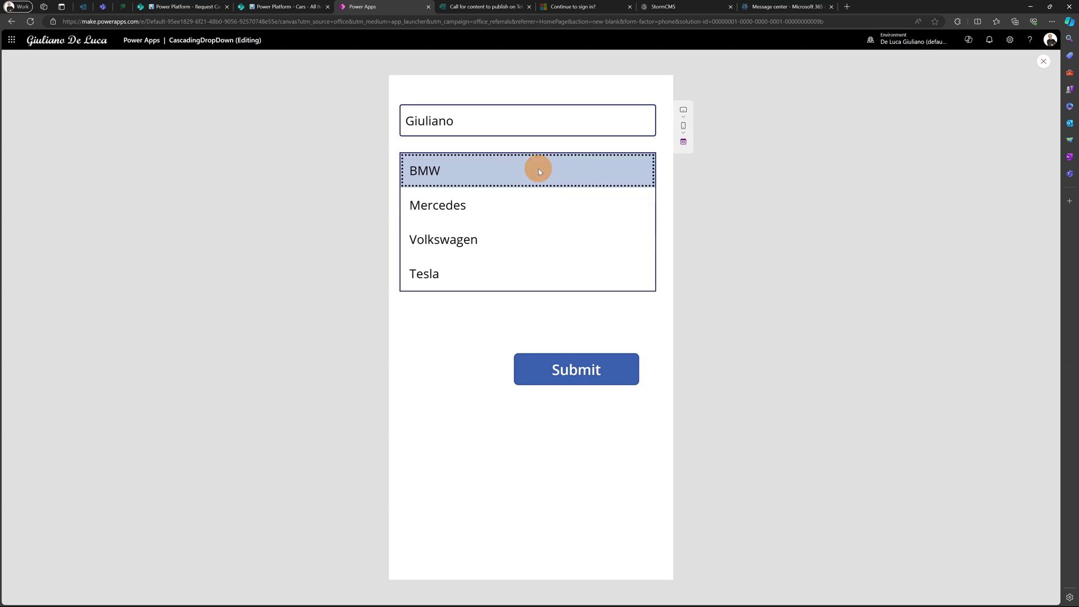
click(471, 168)
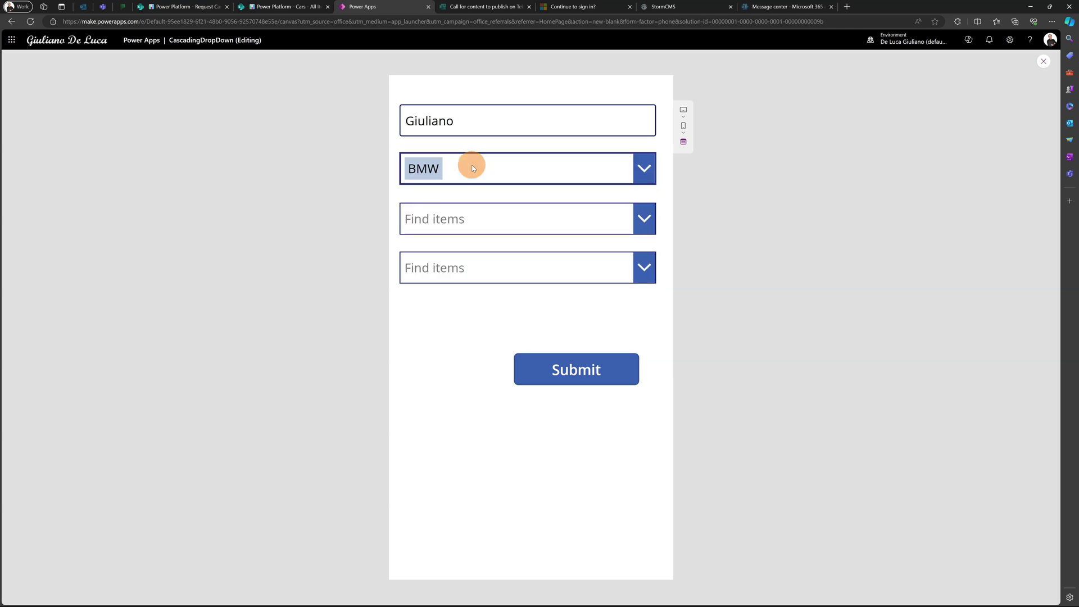
click(642, 218)
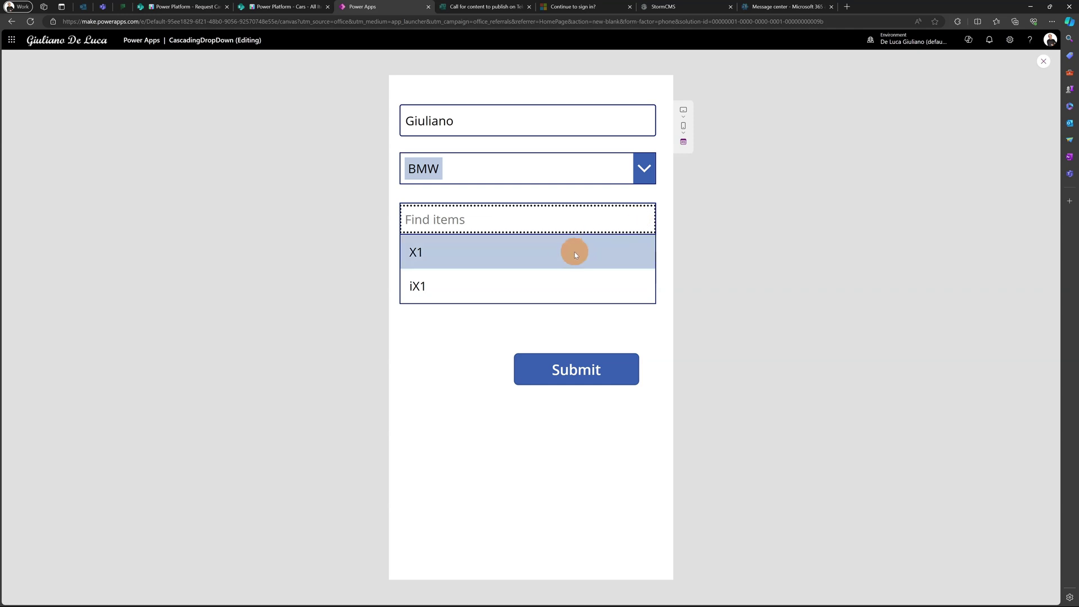
click(425, 285)
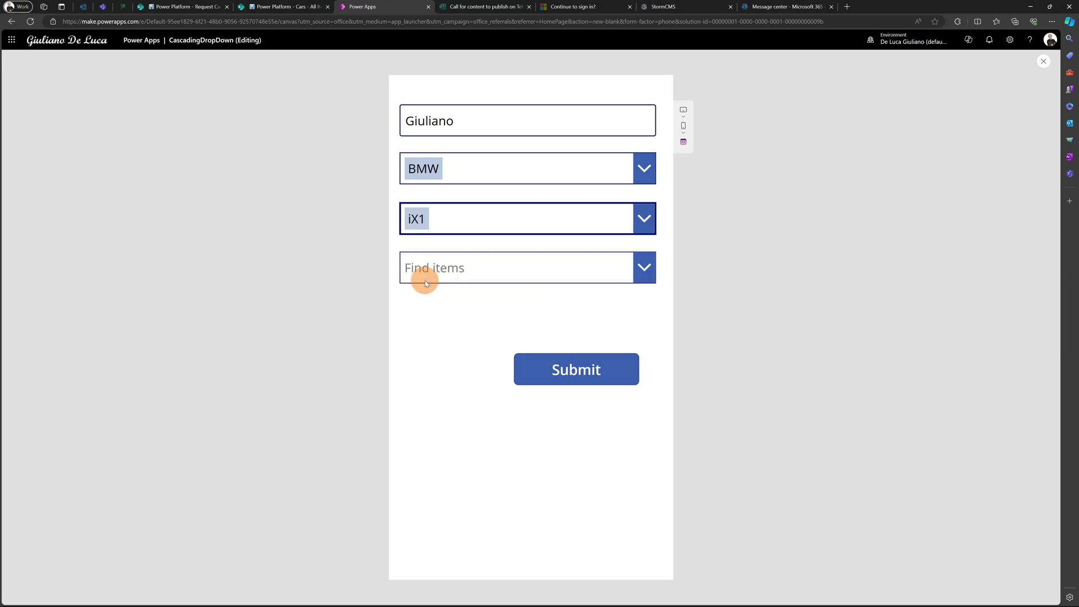
click(645, 269)
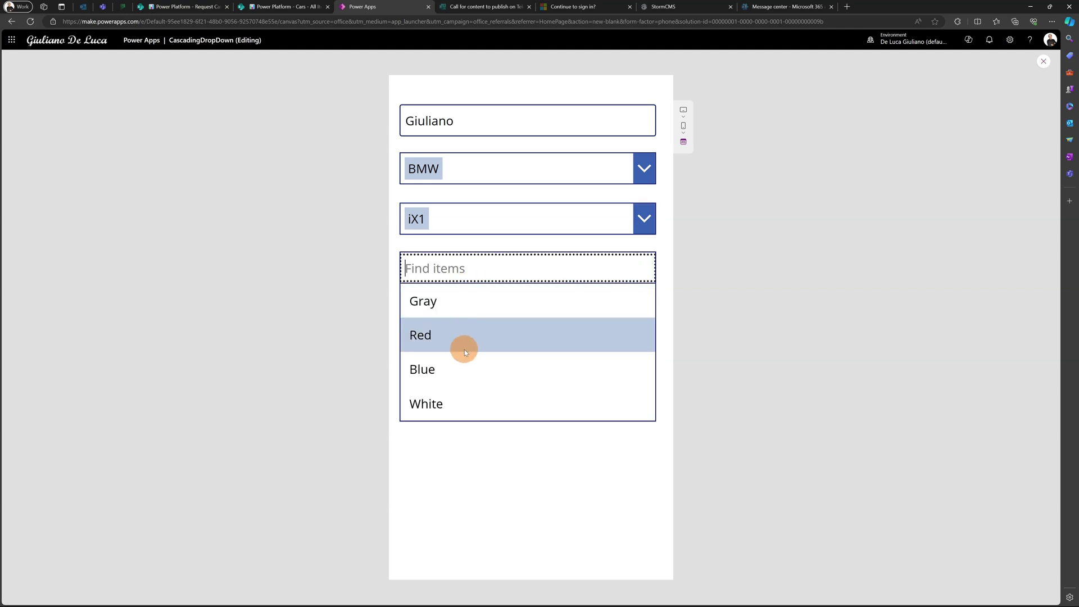
click(445, 372)
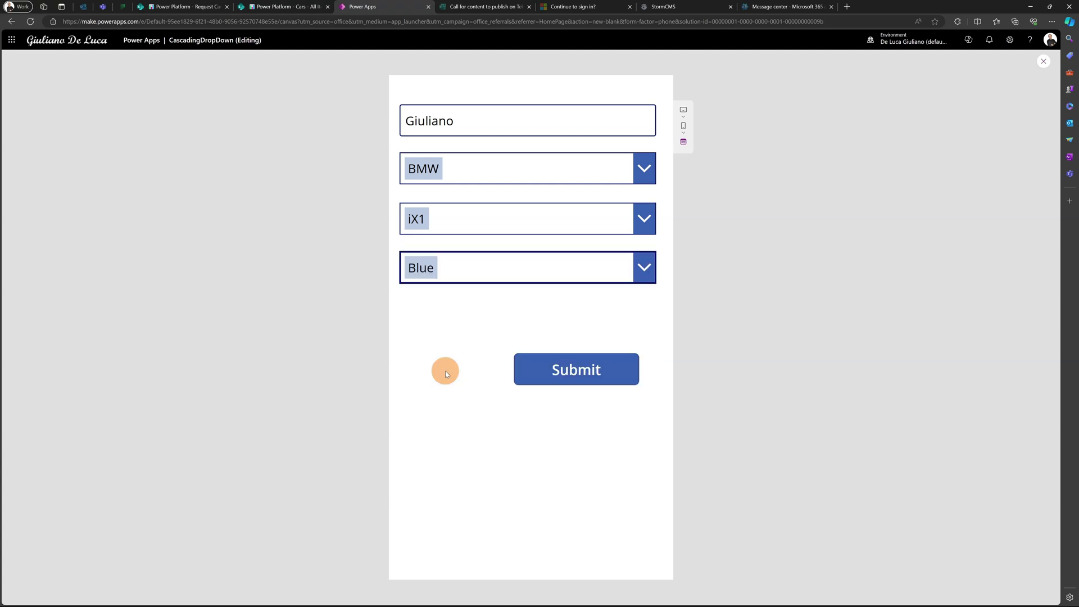
click(520, 368)
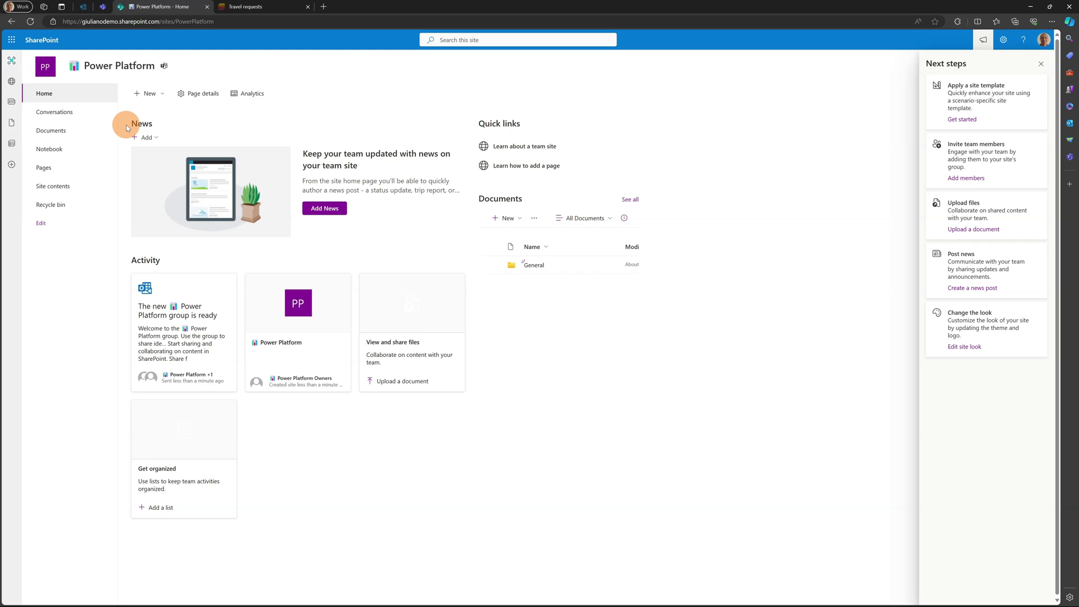
Step: Create a blank SharePoint list named Cars from the site's New menu
click(138, 93)
click(165, 111)
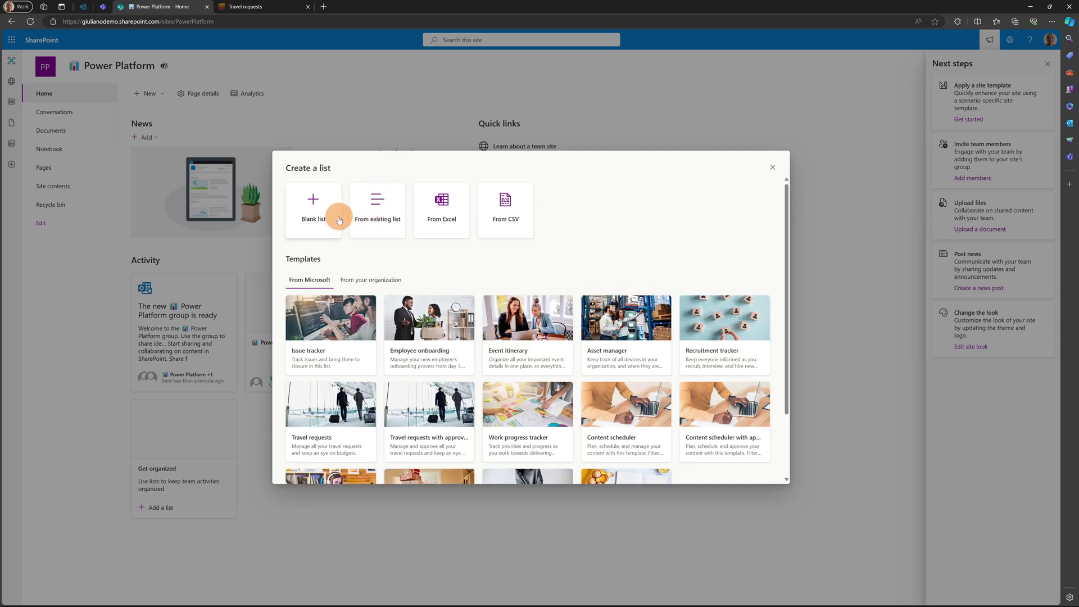
click(319, 202)
click(489, 282)
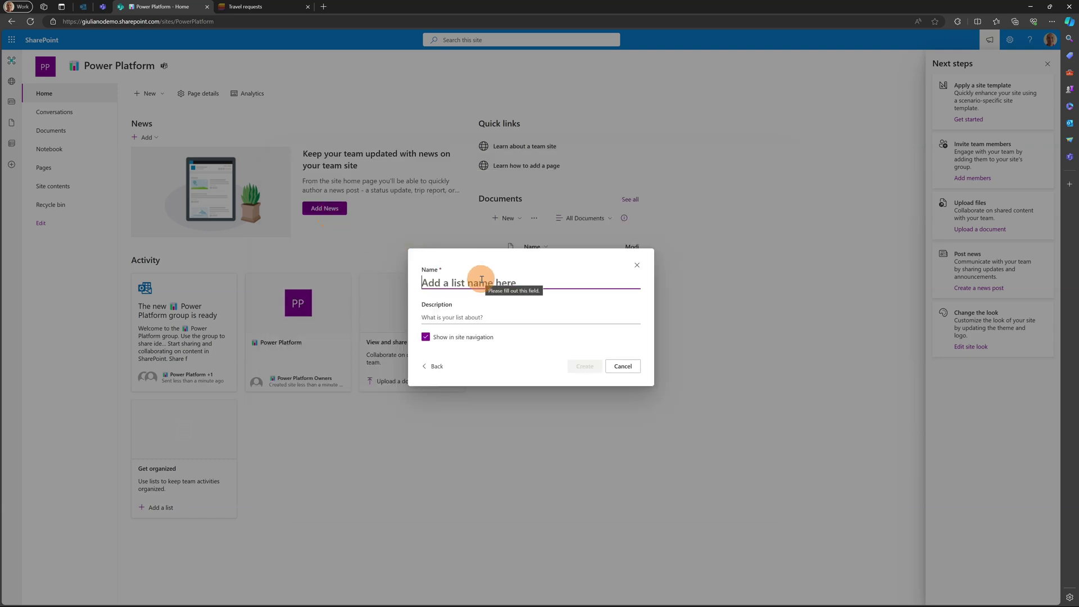
text(Cars)
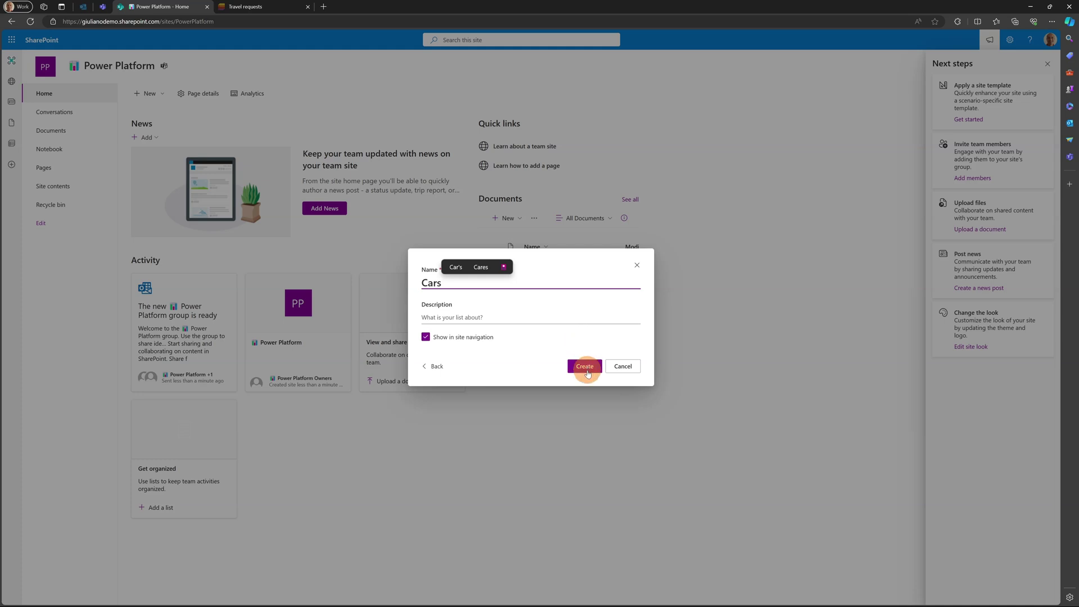
click(585, 366)
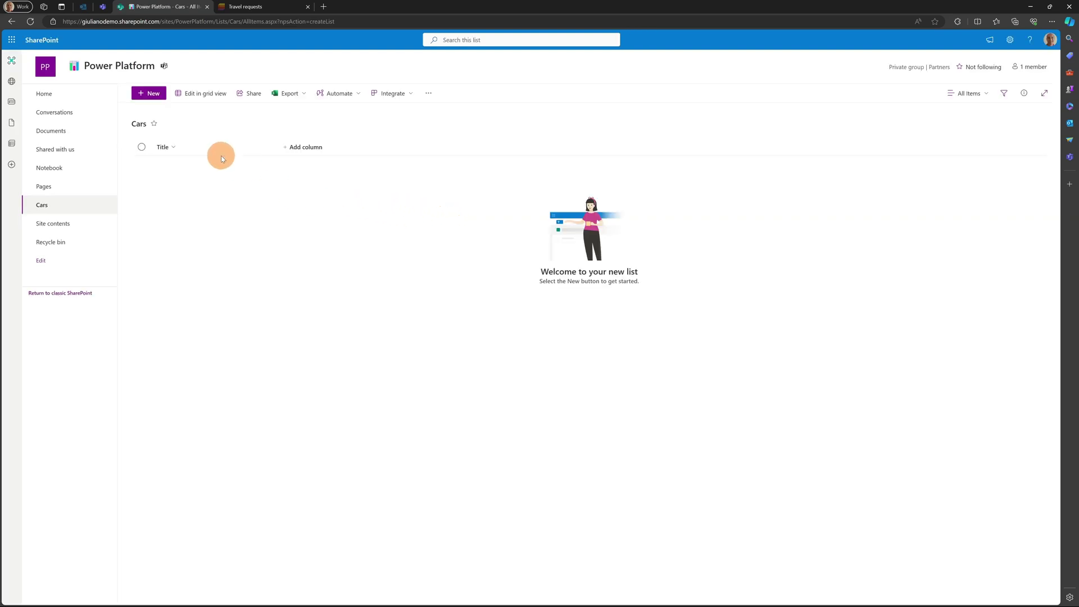
mouse_move(182, 146)
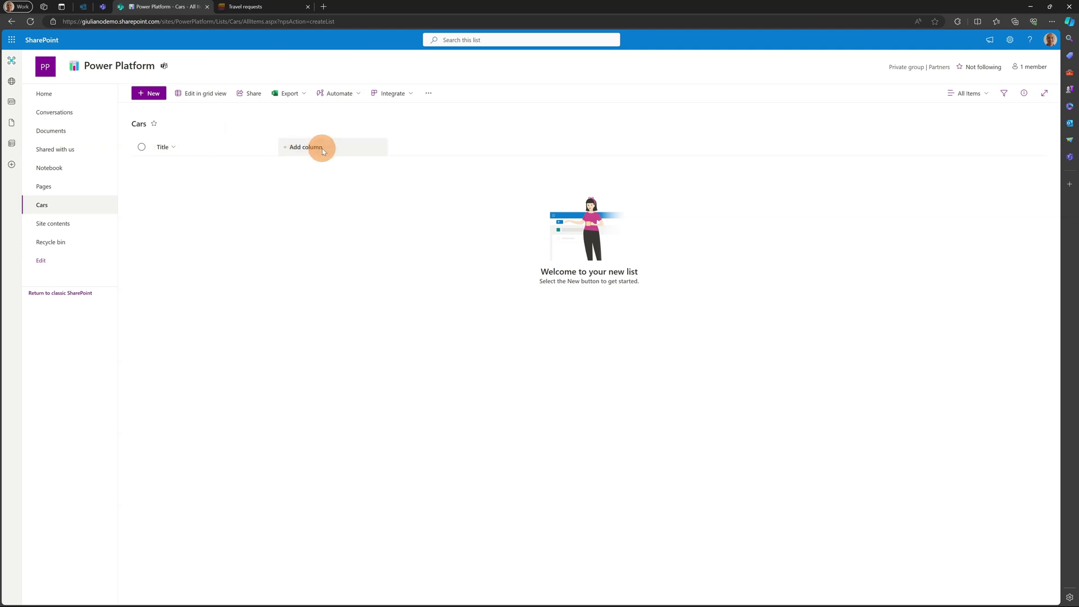
Step: Add a text column named Model to the Cars list
click(306, 147)
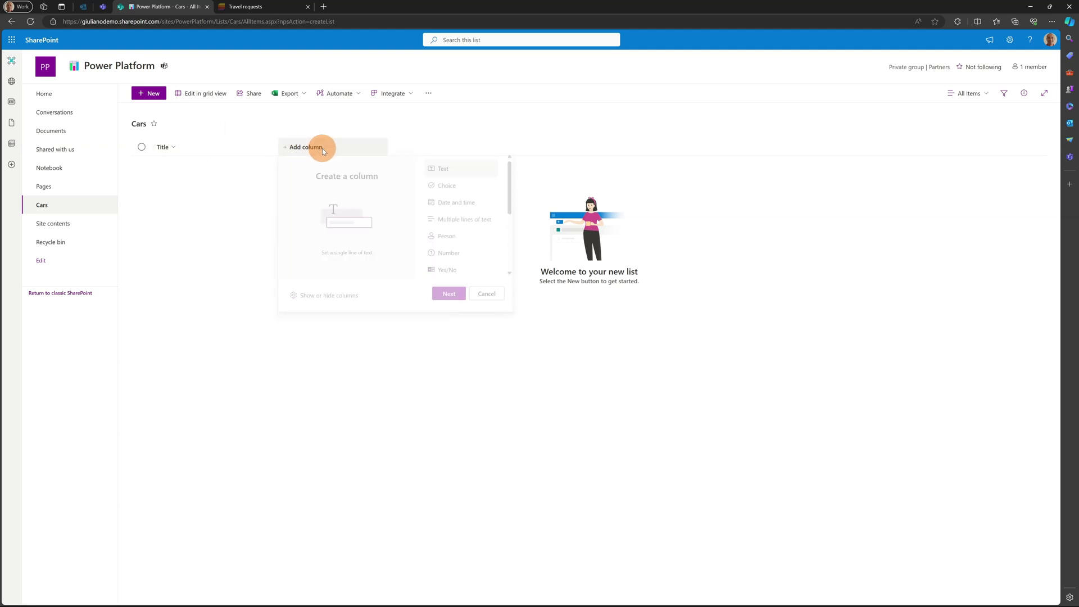
click(448, 298)
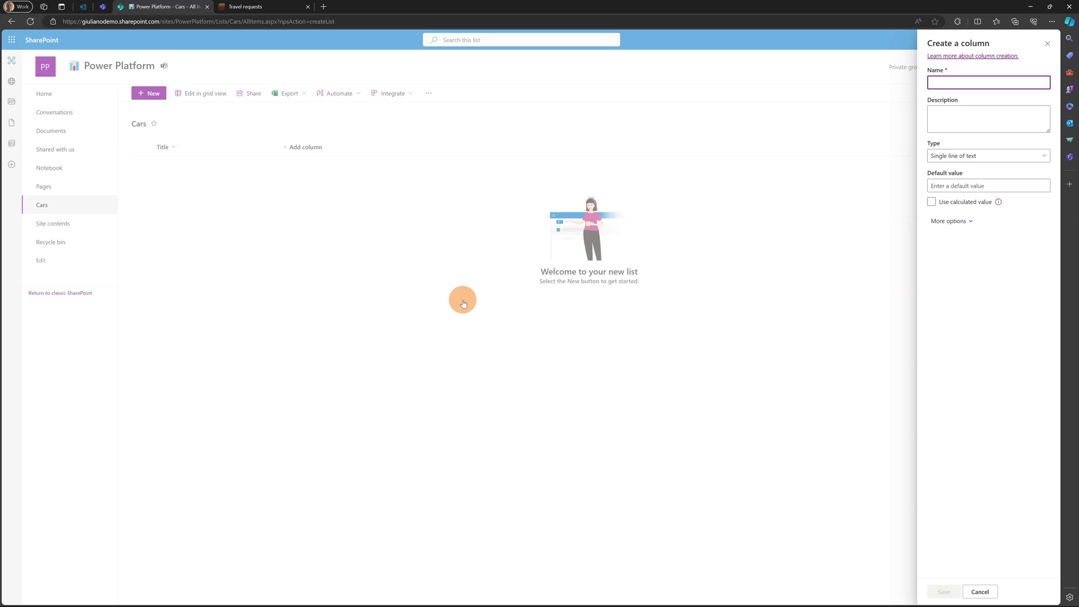
text(Model)
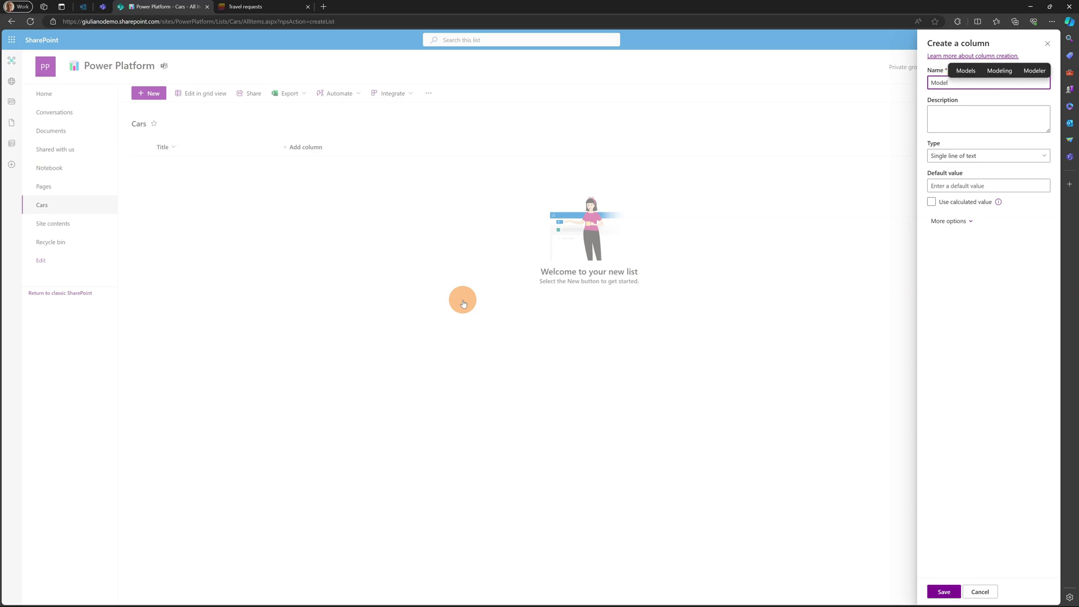
click(943, 591)
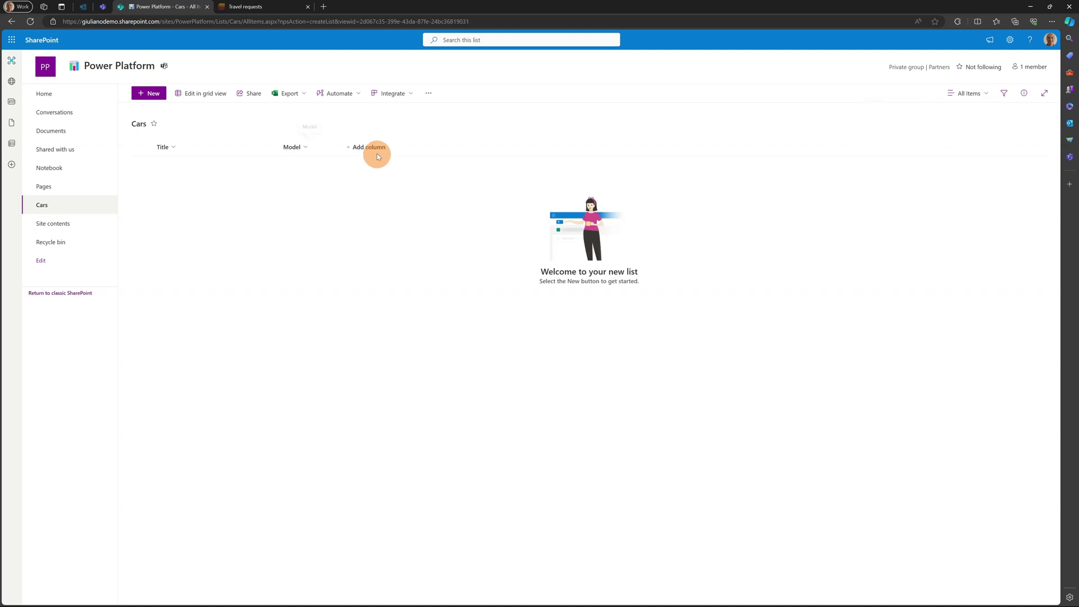
Step: Add a Color text column and switch the list to grid view for entering rows
click(373, 148)
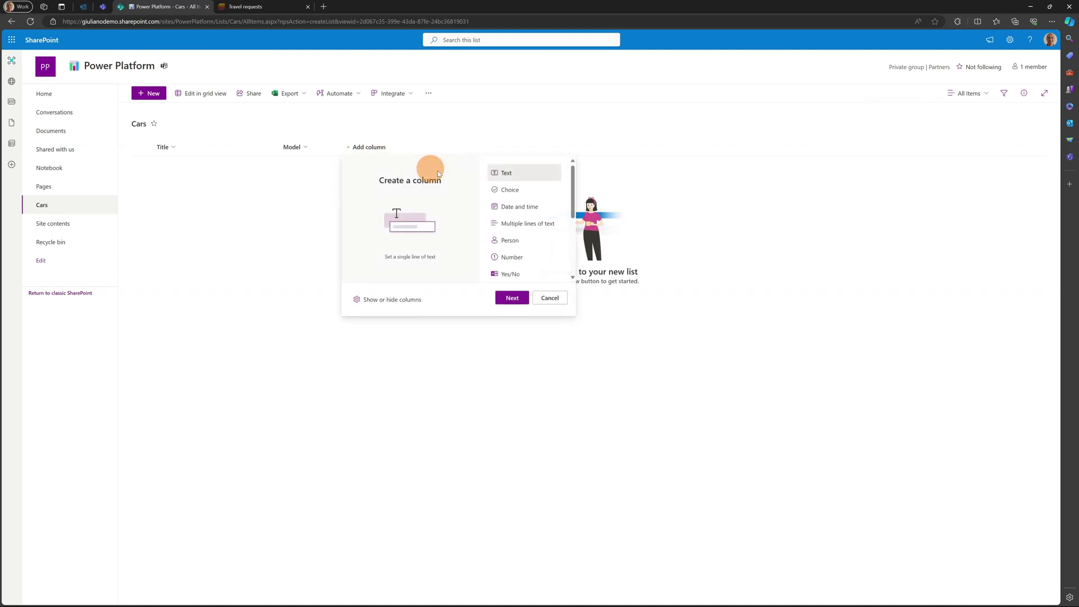
click(518, 297)
text(Co)
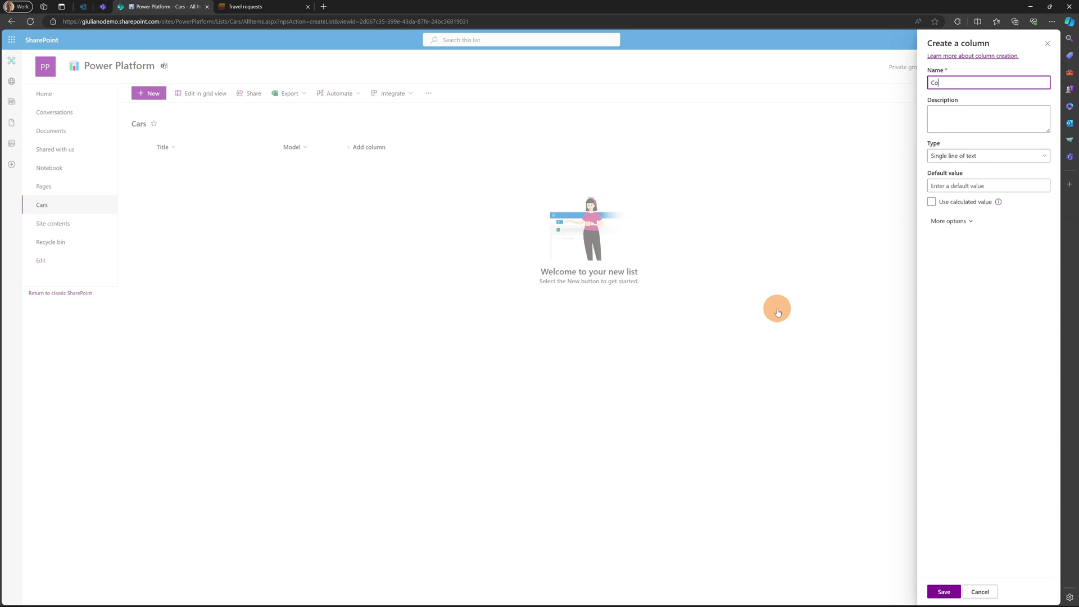
text(lor)
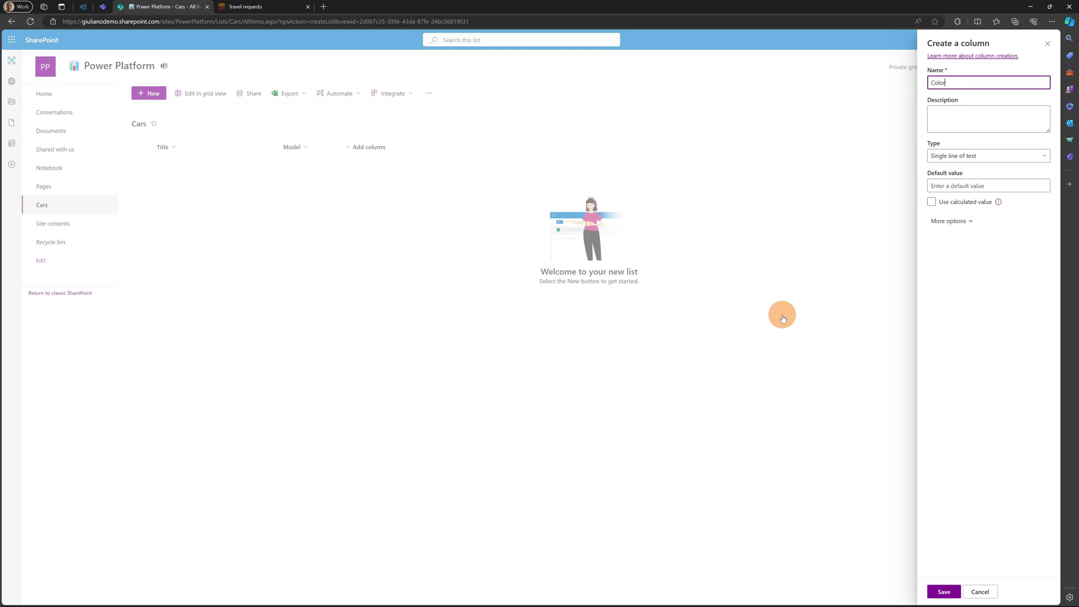
click(943, 591)
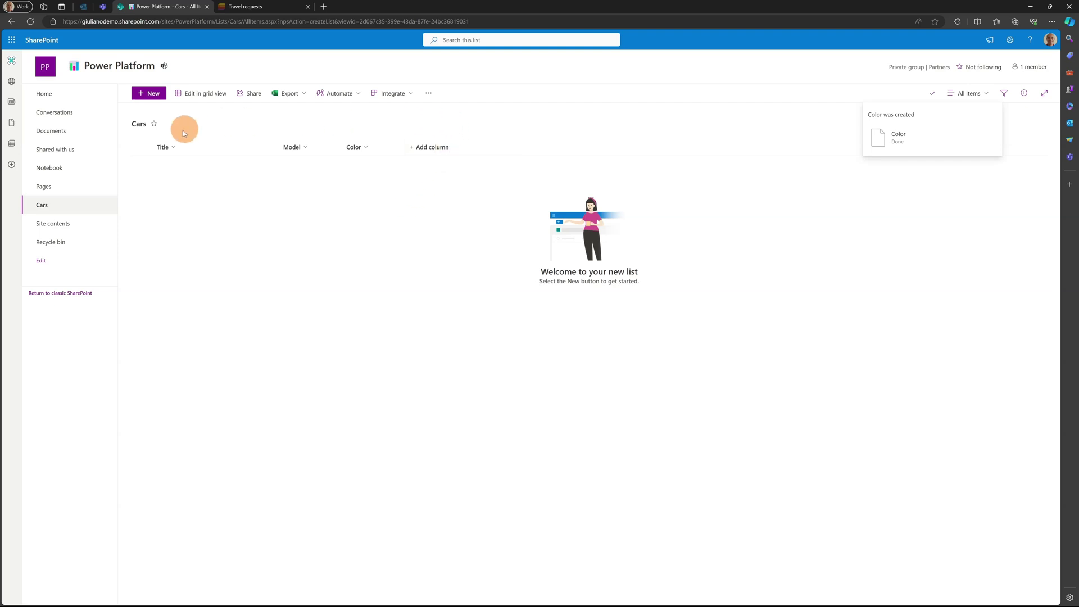
click(200, 93)
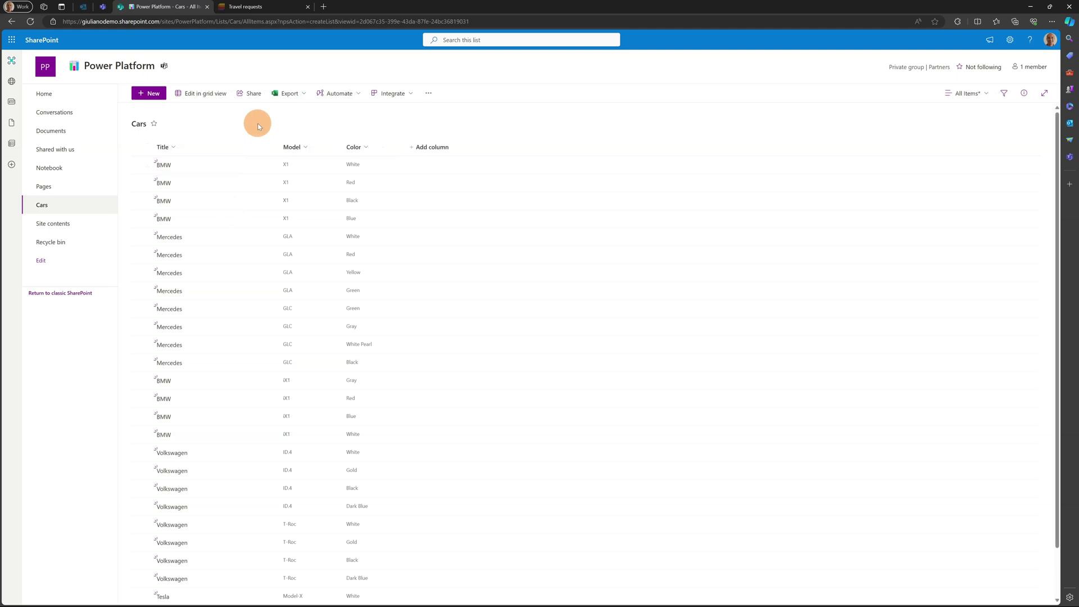
mouse_move(242, 165)
scroll(237, 150, down, 1)
scroll(238, 150, up, 1)
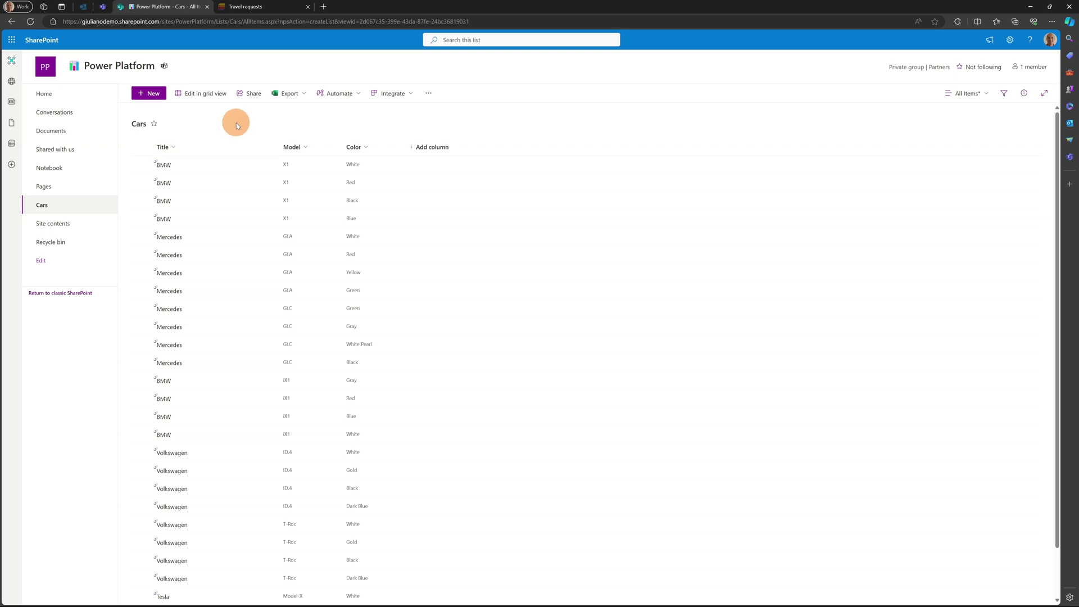
Step: Go back to the Power Platform site home and show the New content menu
click(44, 74)
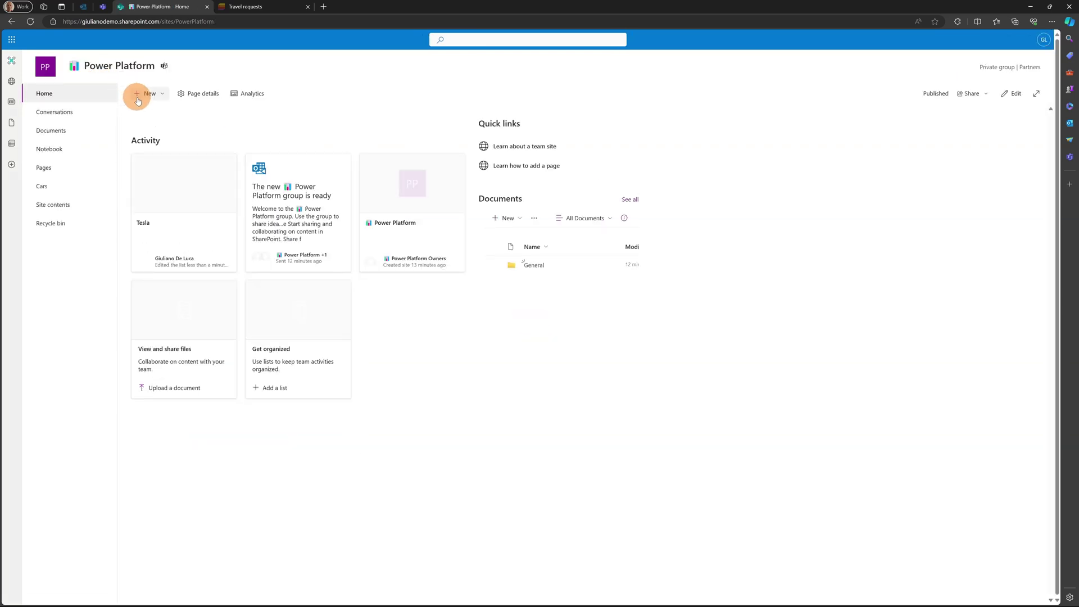
click(144, 95)
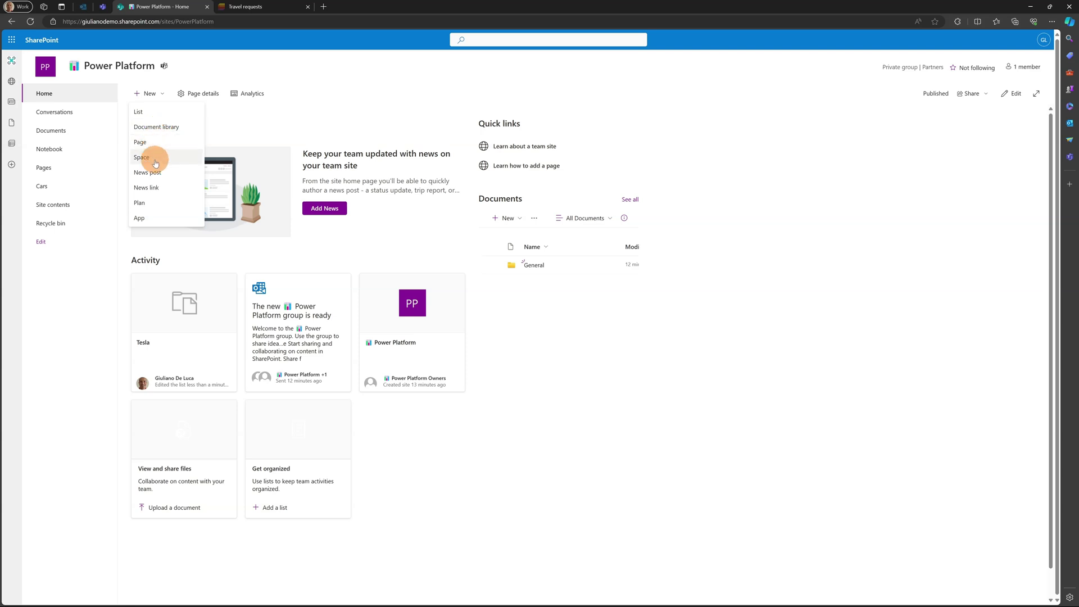
Step: Create a blank list named Request Car with a car emoji, fixing a name typo
click(159, 118)
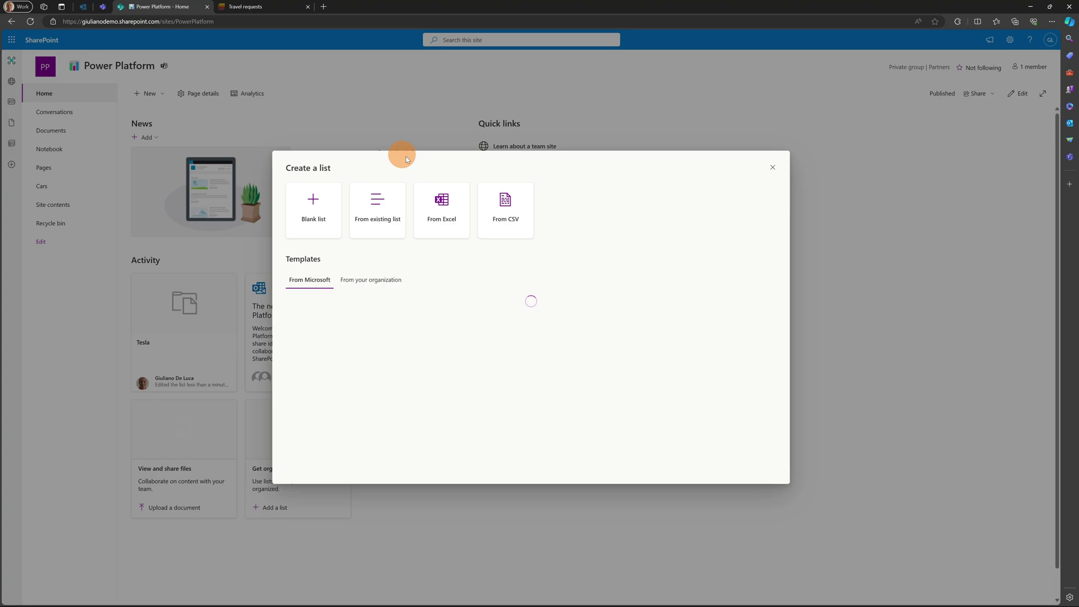
click(311, 207)
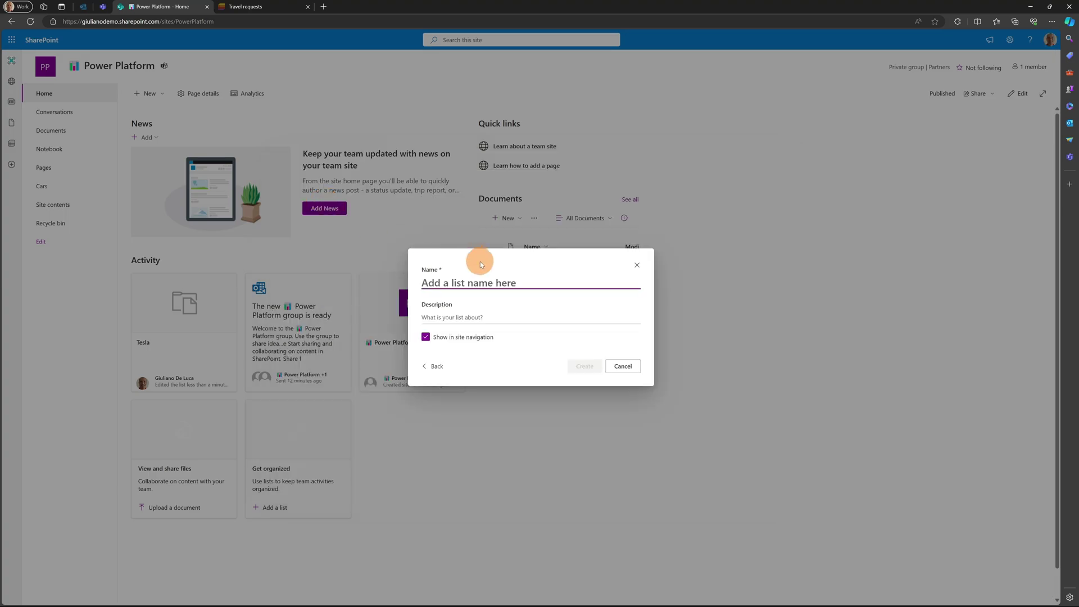
text(Reaquest)
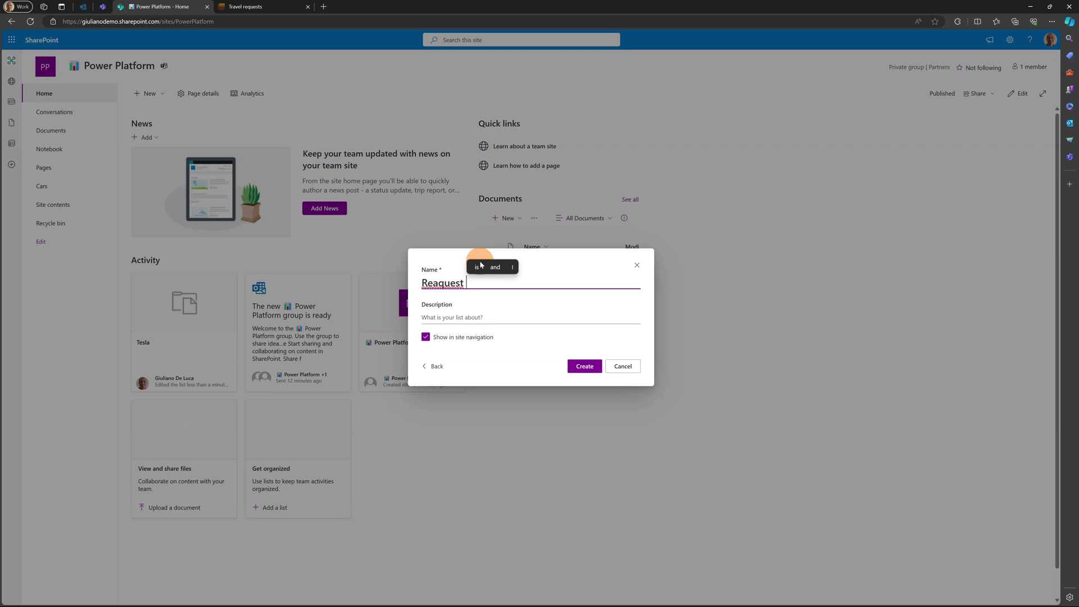
key(Right)
key(Right)
key(Right)
key(BackSpace)
text(Car)
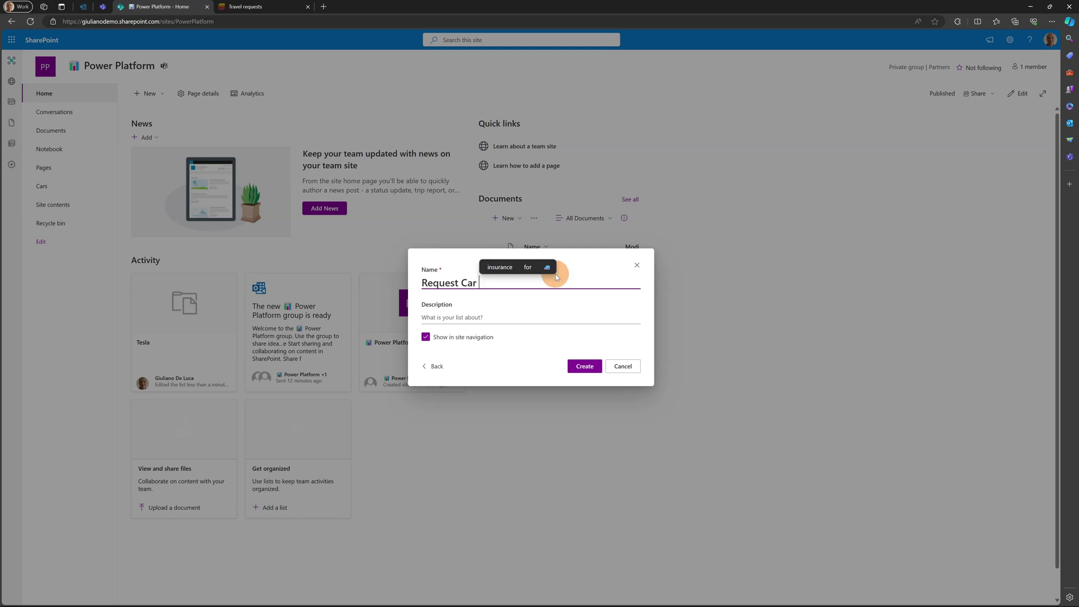
click(548, 267)
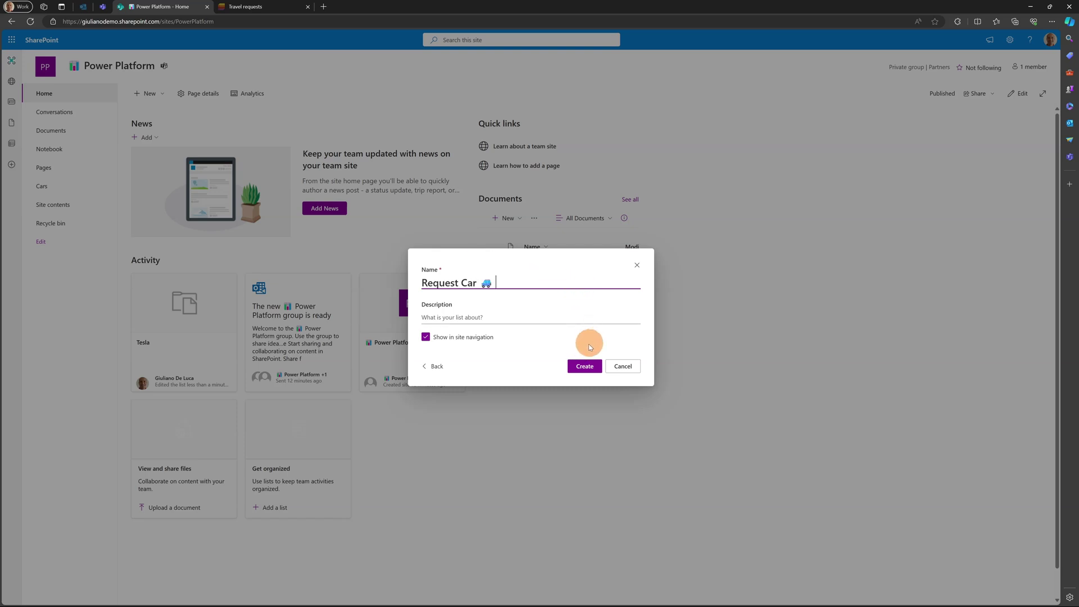
click(586, 366)
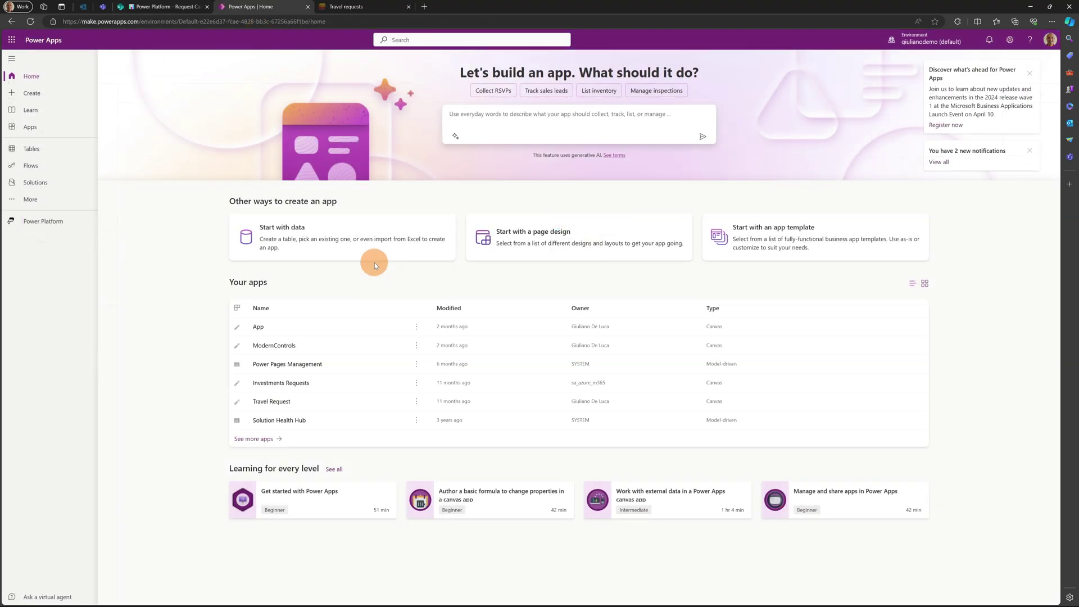
Step: Start a blank phone-layout canvas app and begin naming it Request Cars
click(32, 92)
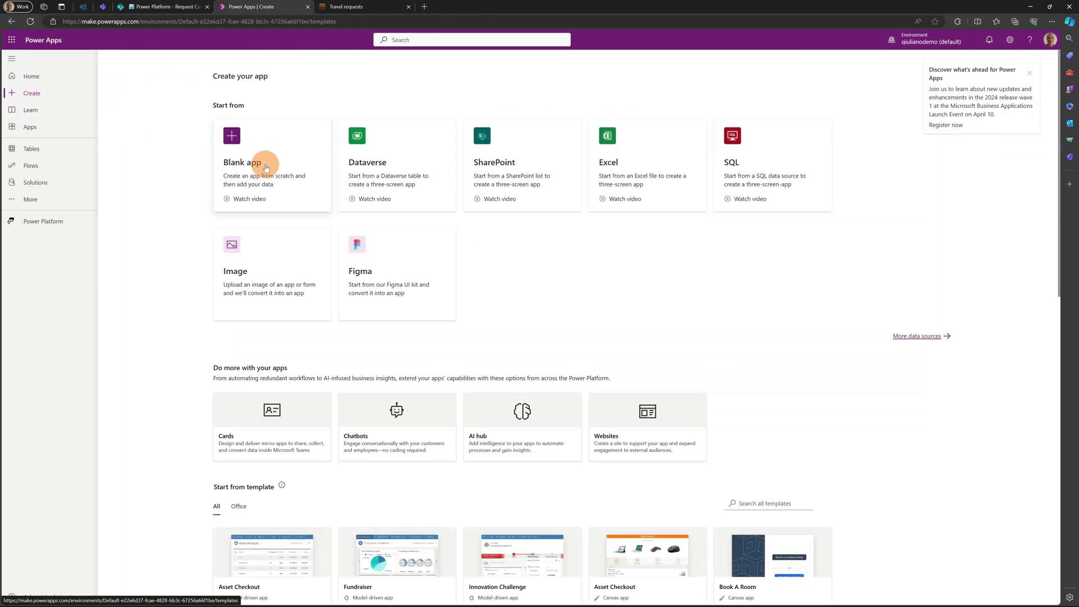
click(266, 165)
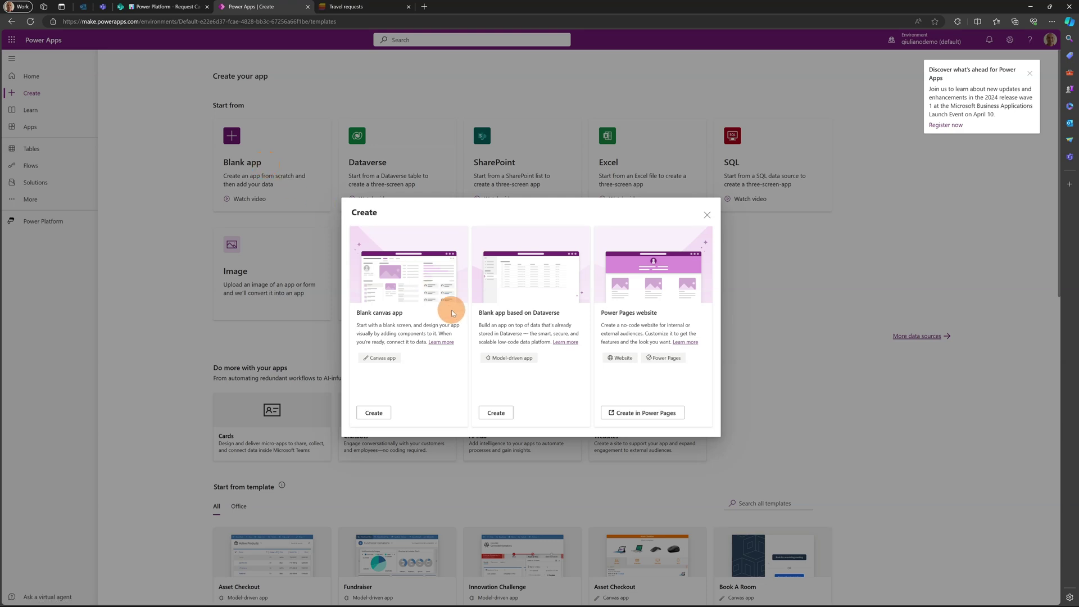
click(375, 413)
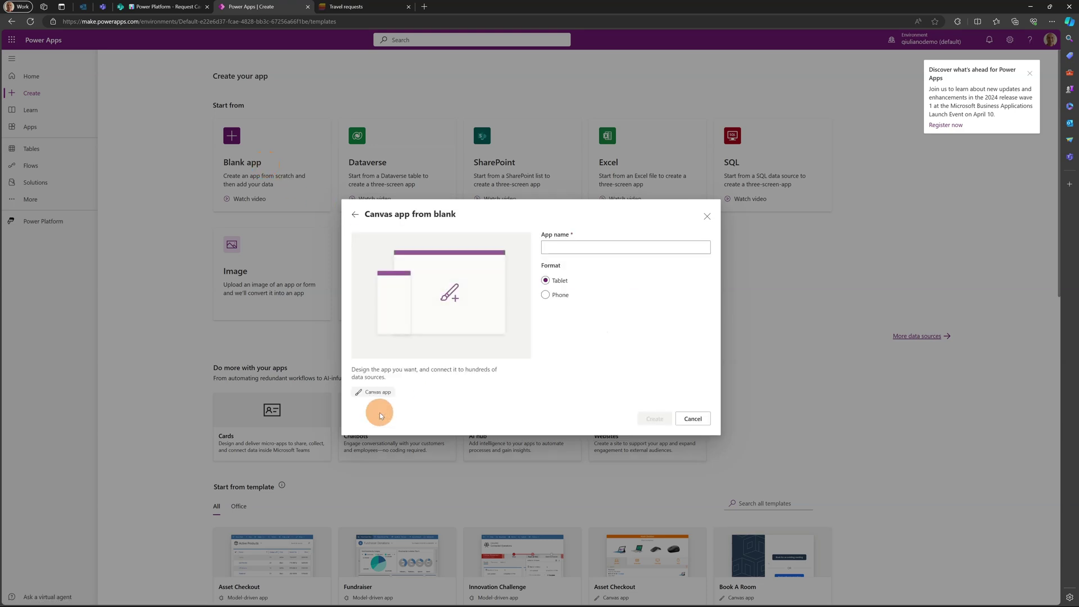
click(565, 297)
click(588, 247)
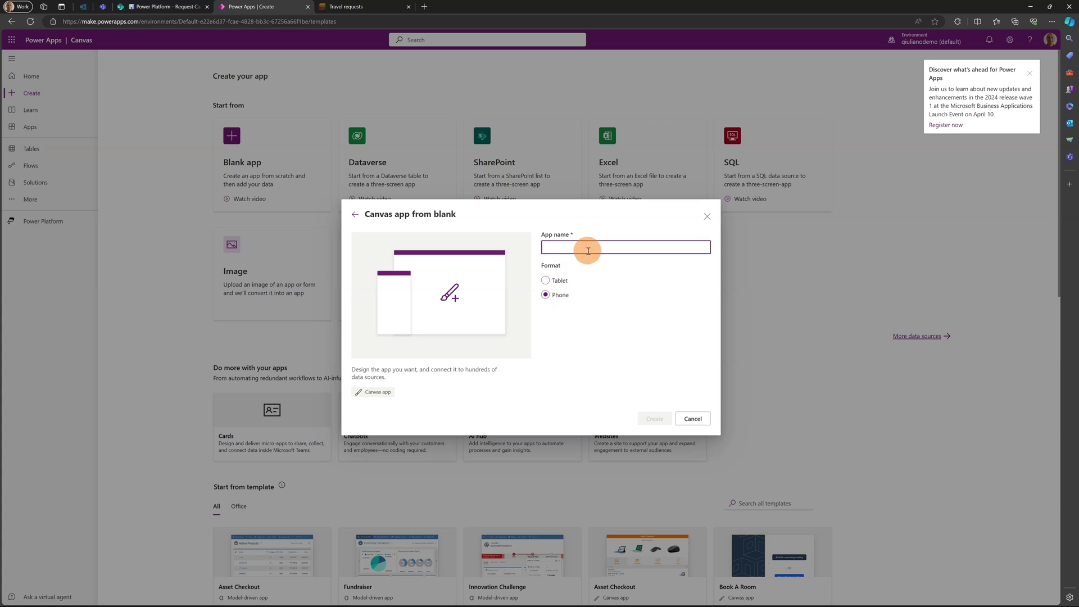
text(Rea)
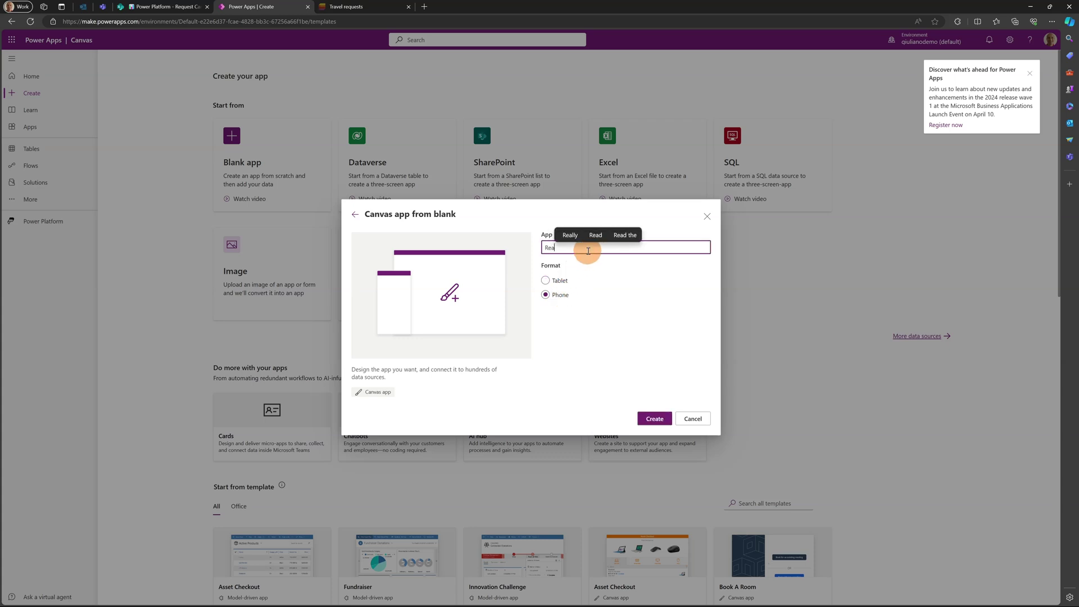
text(quest )
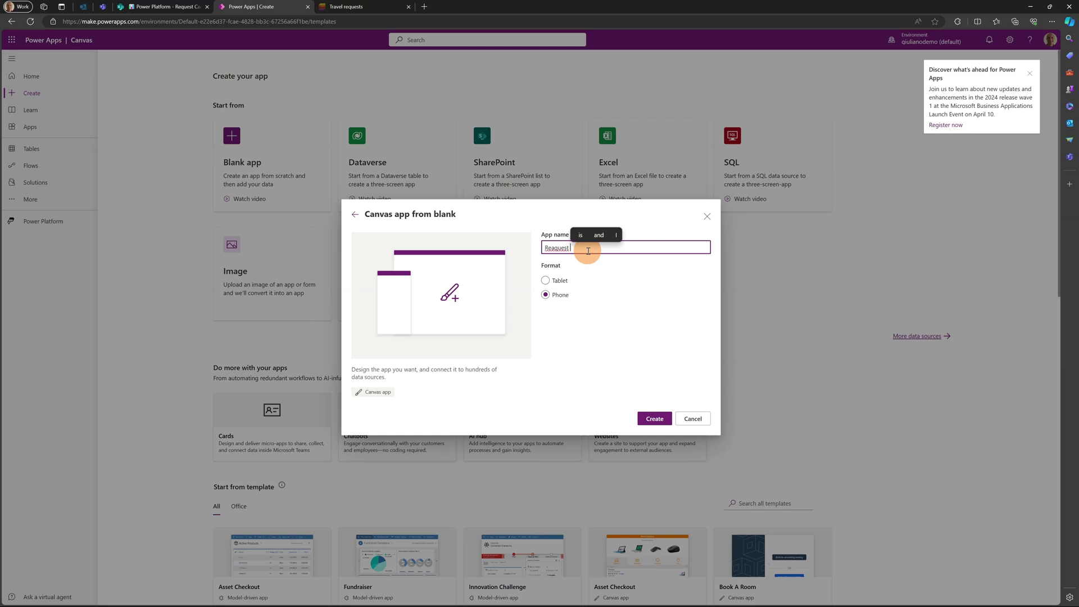
text(Car)
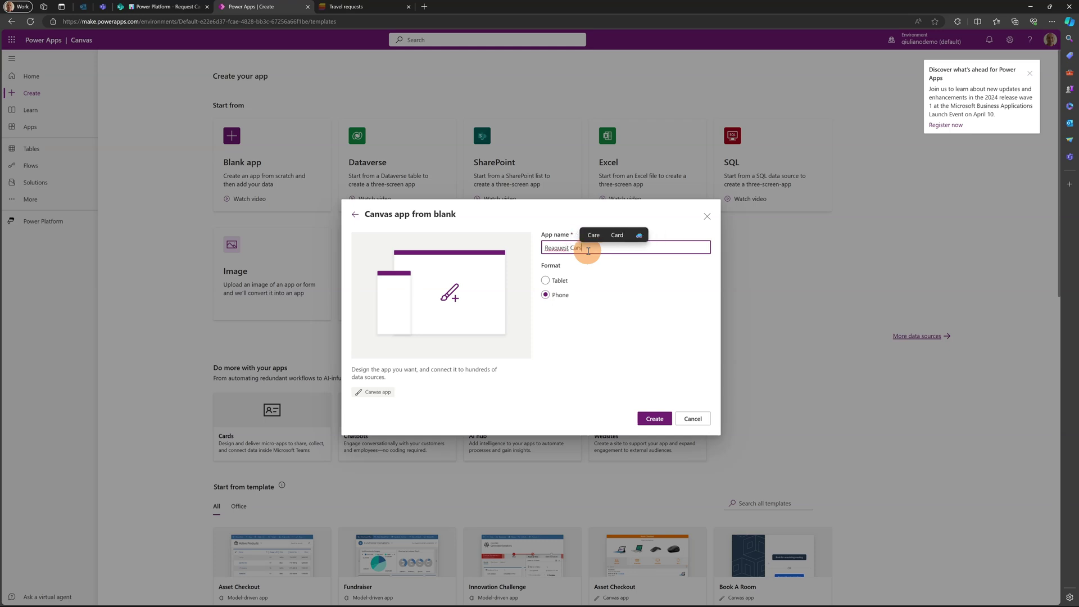
text(s)
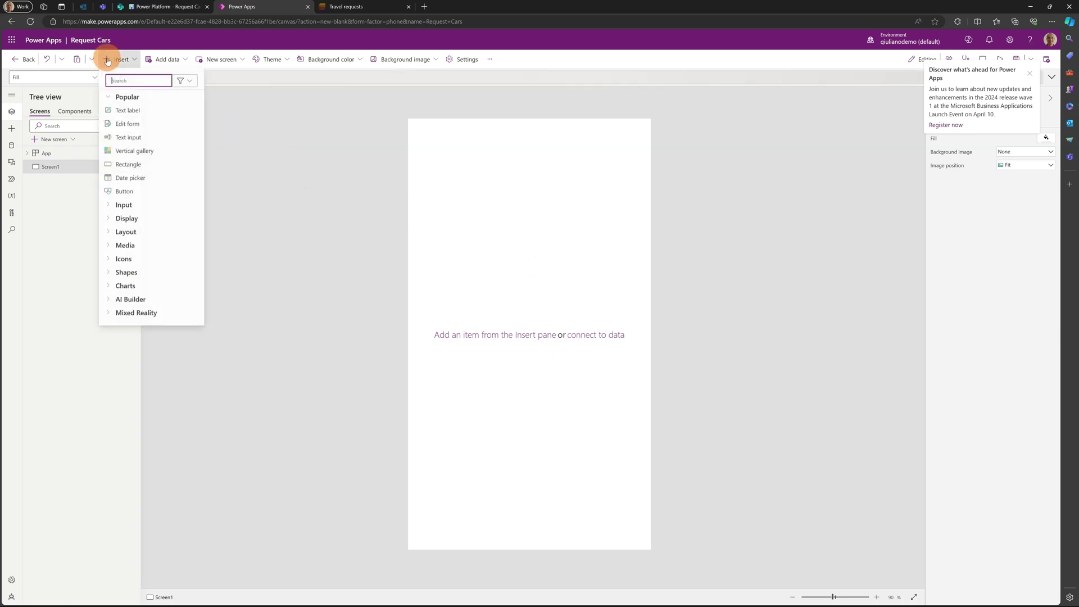
Step: Place a text input near the top of the screen and narrow it from the left
click(121, 59)
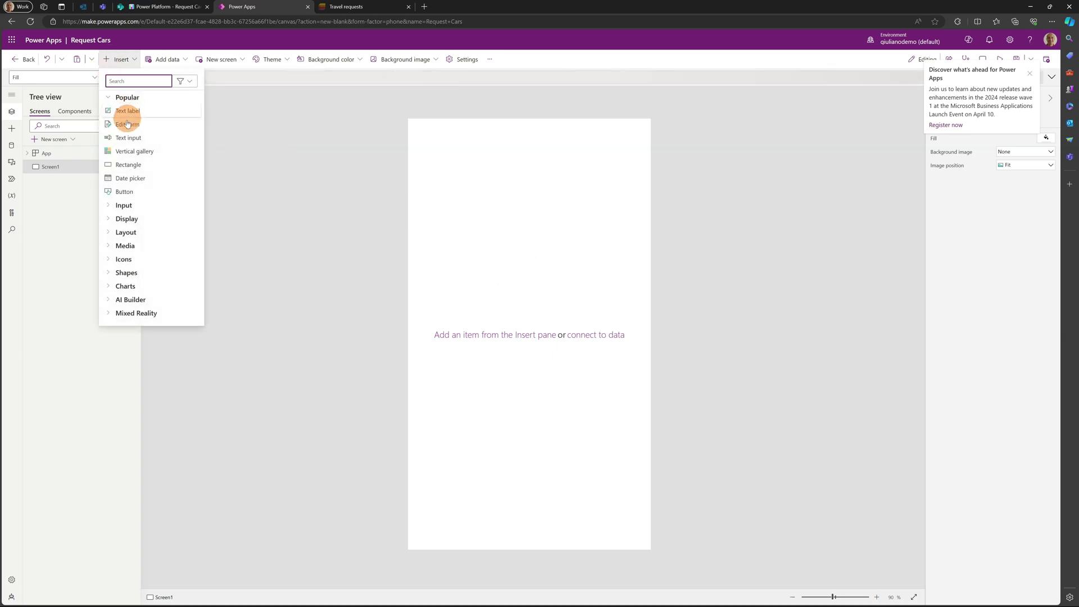
drag(123, 140, 541, 187)
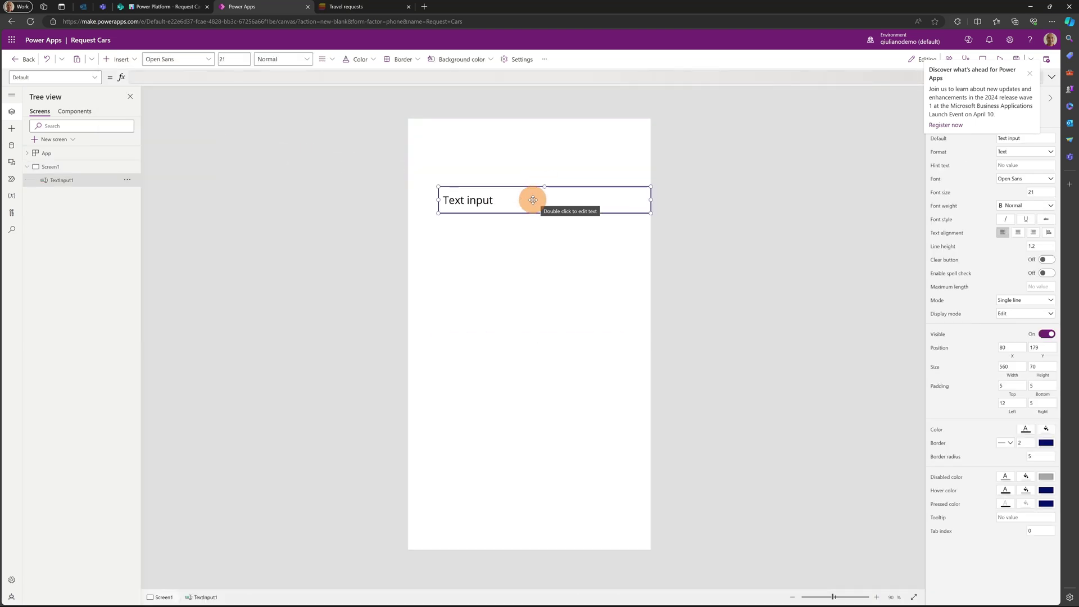
drag(512, 198, 516, 179)
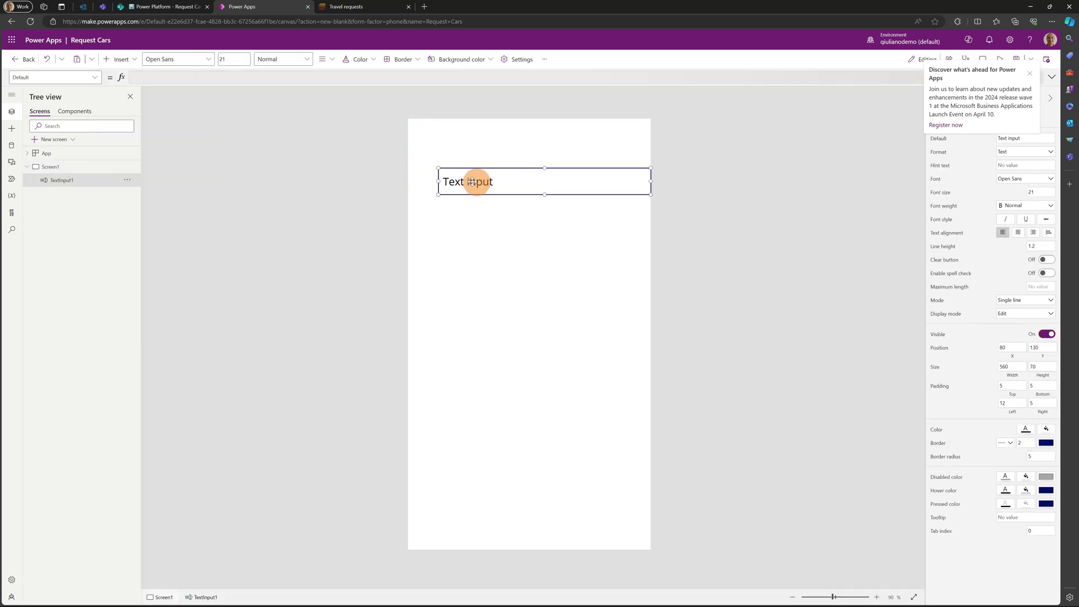
drag(437, 181, 486, 181)
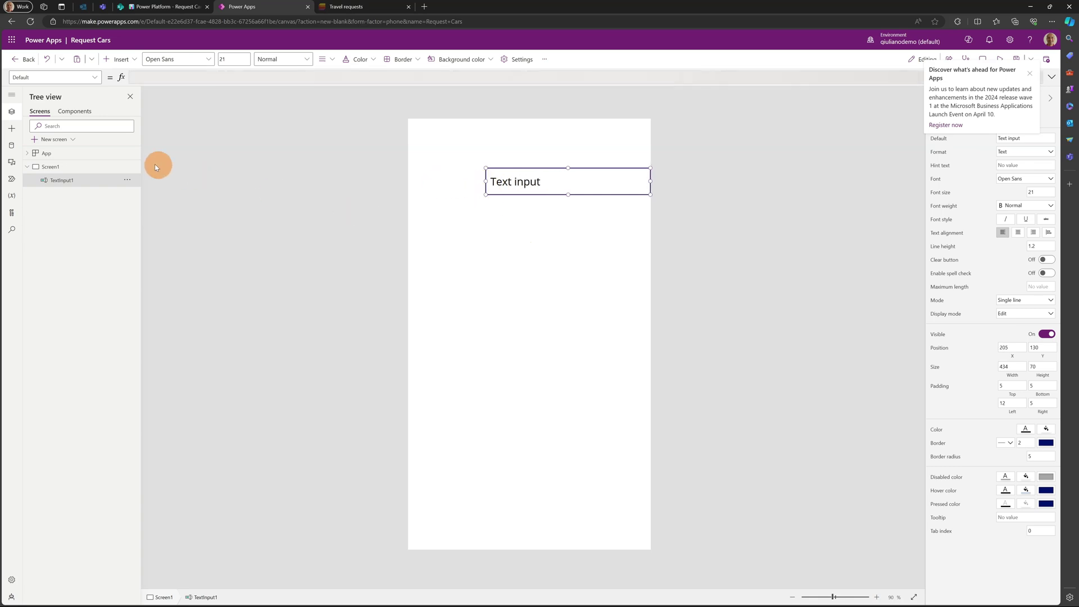
Step: Add a combo box just below the text input, narrowed to match its width
click(121, 61)
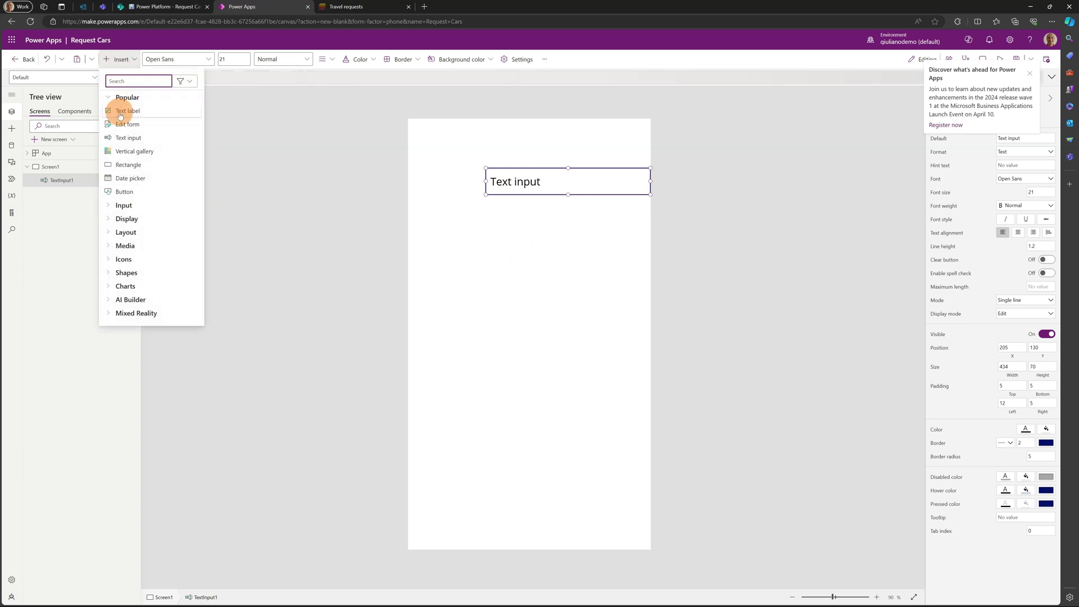
text(combo)
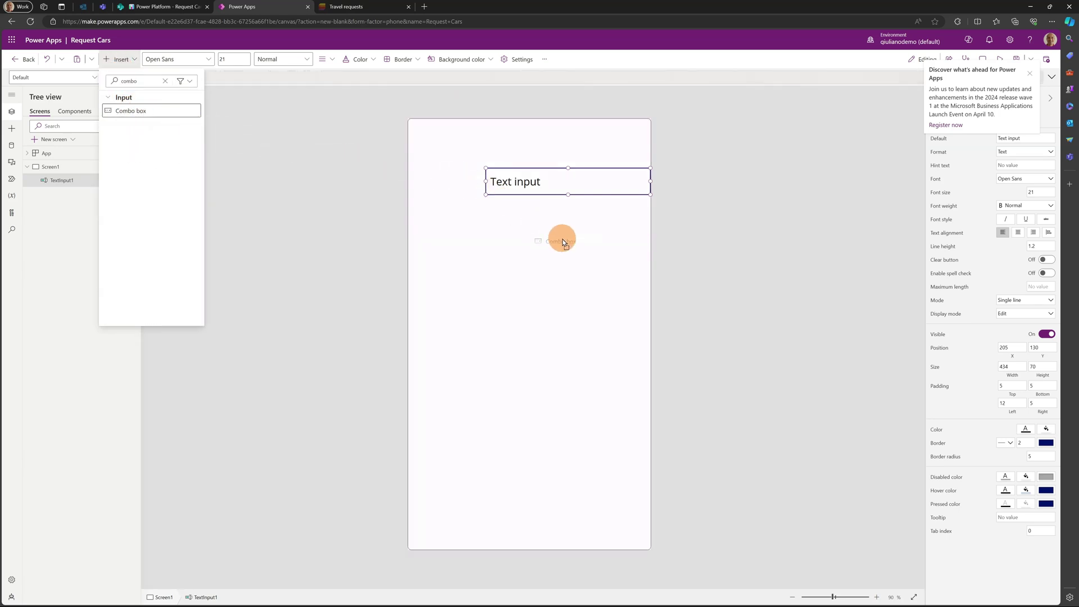
drag(131, 111, 557, 239)
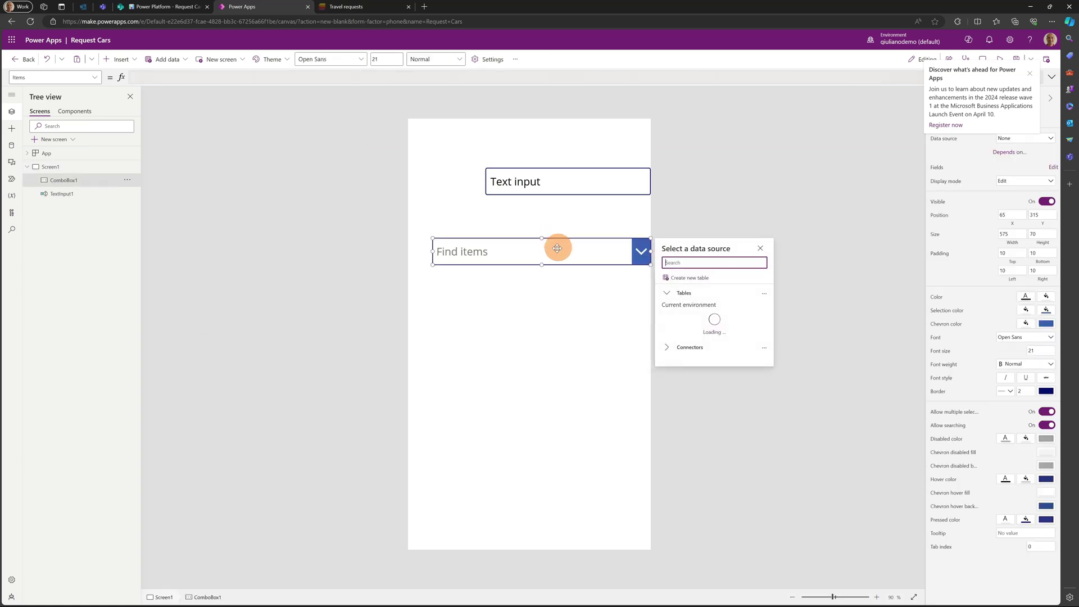
click(544, 235)
drag(545, 234, 544, 226)
drag(430, 222, 483, 225)
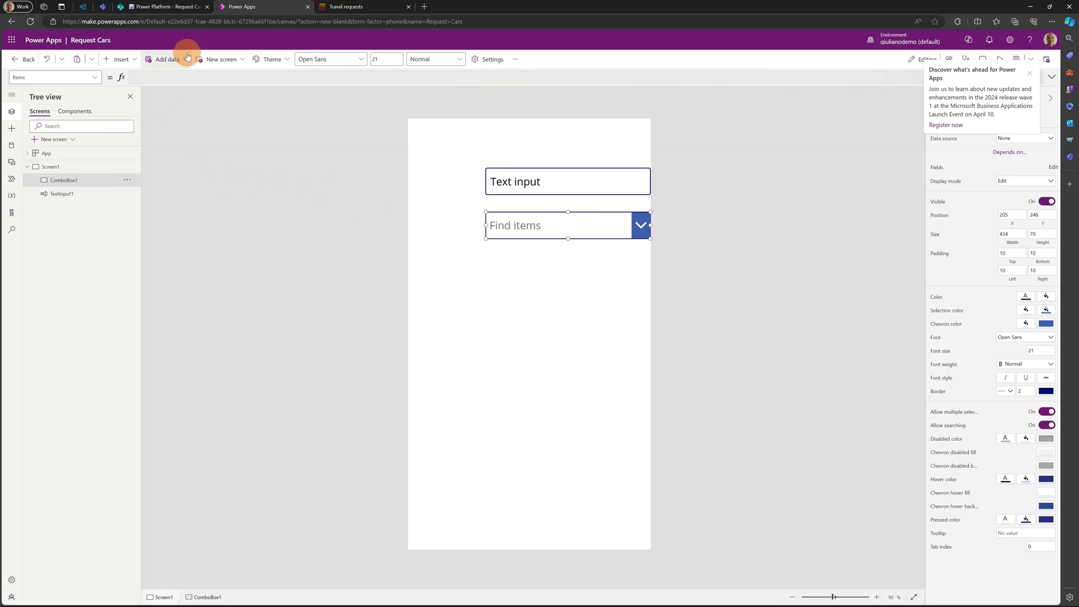
Step: Duplicate the combo box twice and stack the copies beneath it
click(588, 228)
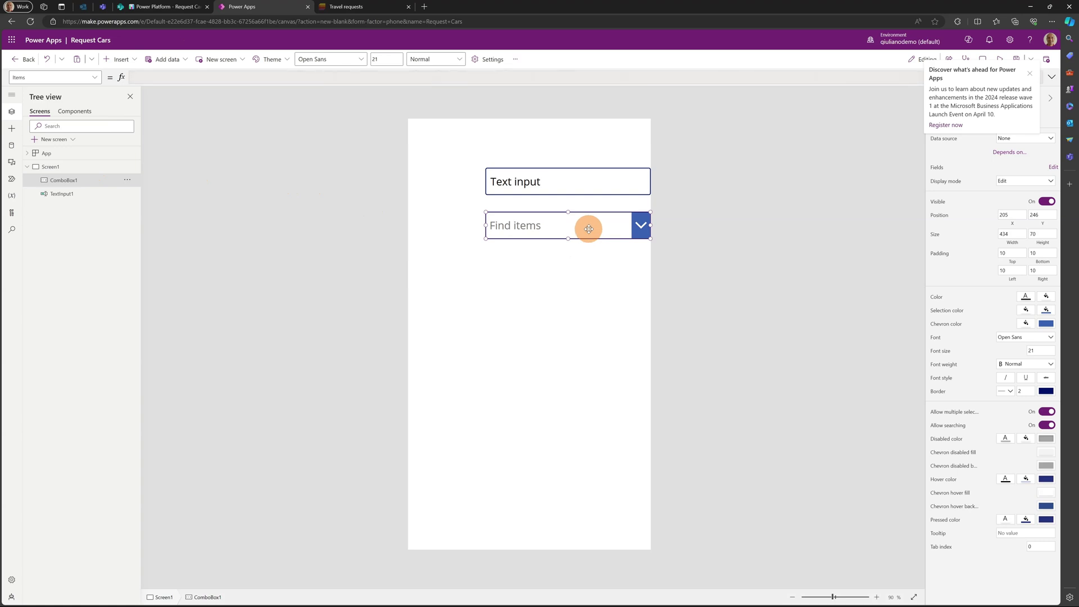
key(ctrl+c)
key(ctrl+v)
drag(581, 245, 578, 271)
key(ctrl+v)
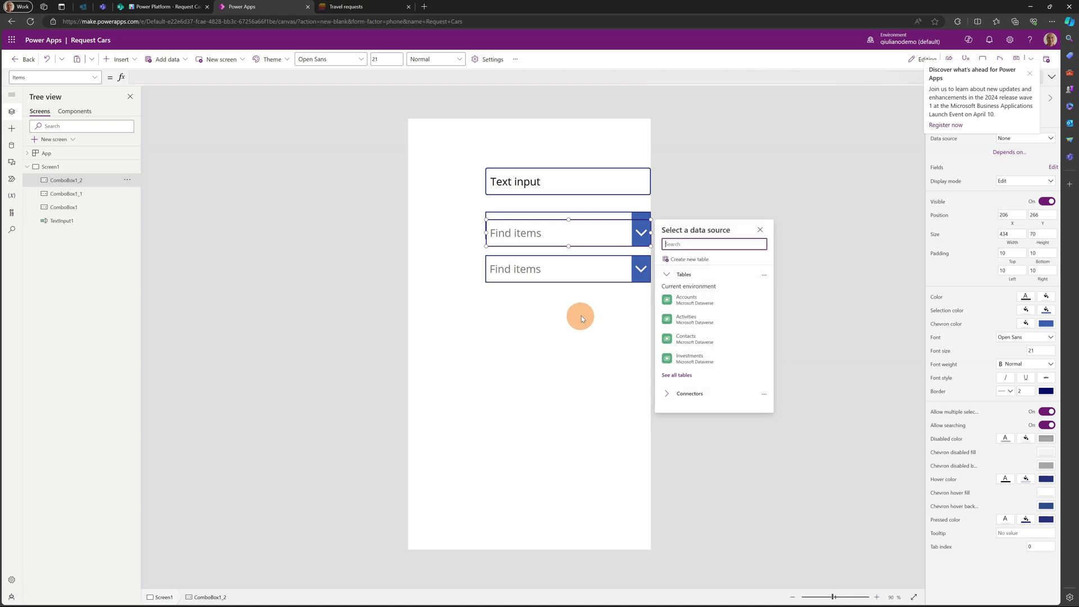
drag(603, 233, 603, 314)
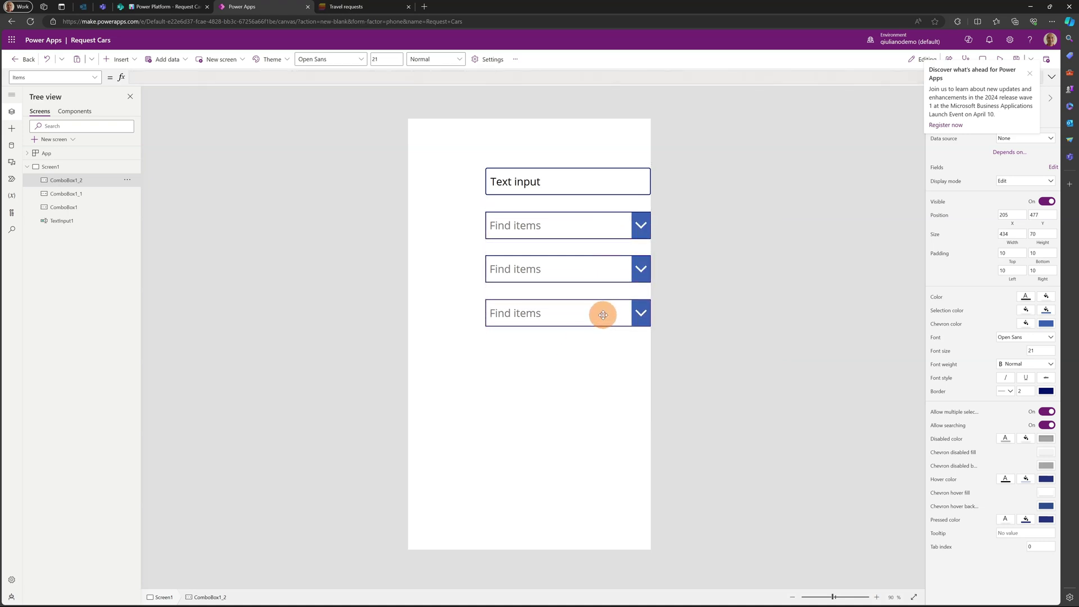
Step: Rename the text input txtTitle and the first combo box cbManufacturer
click(581, 230)
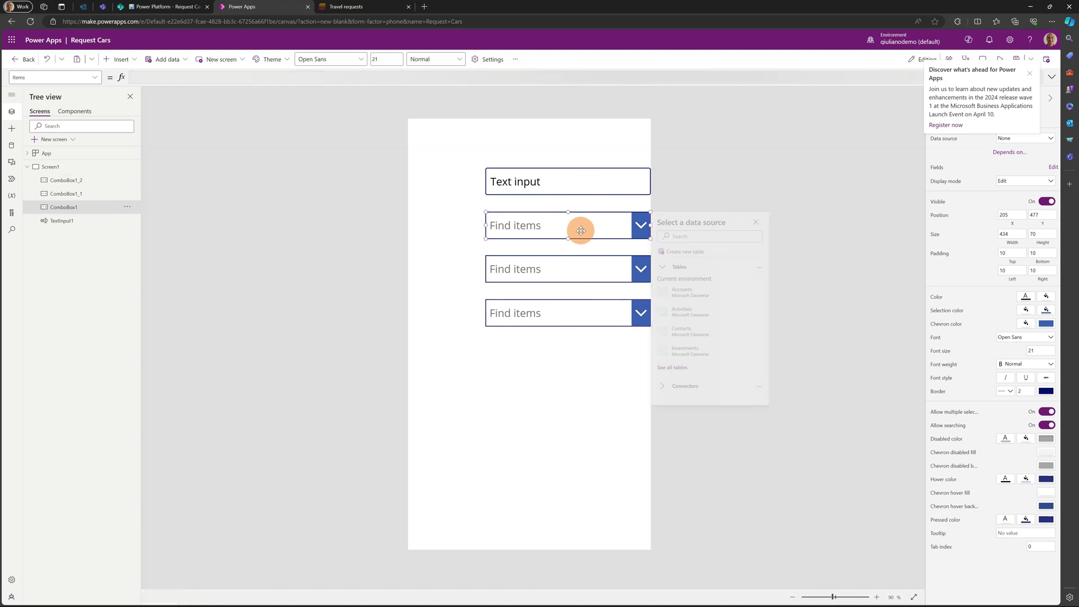
click(572, 184)
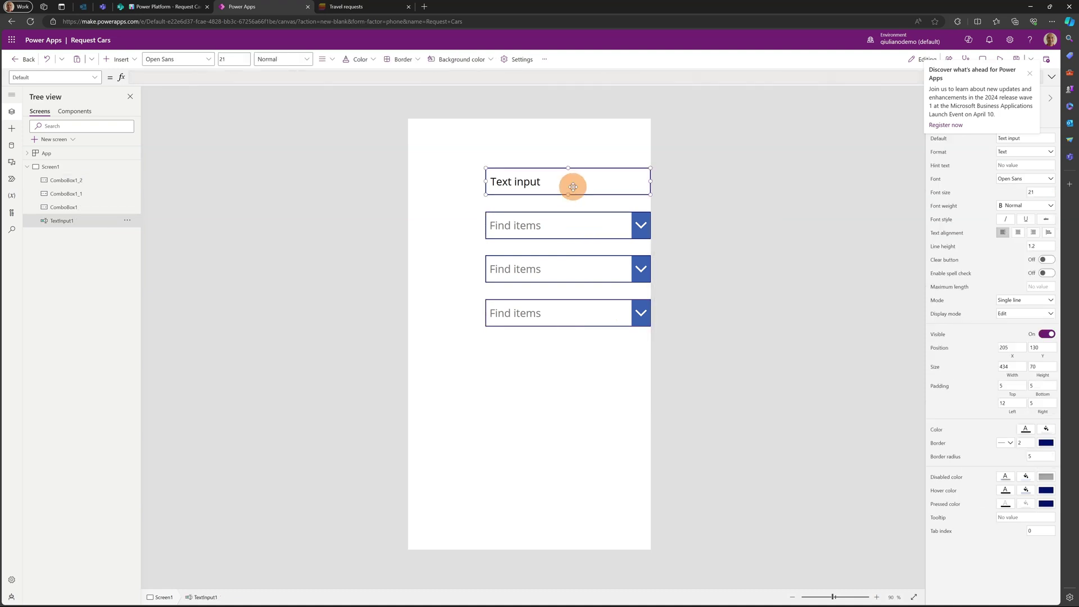
click(1030, 72)
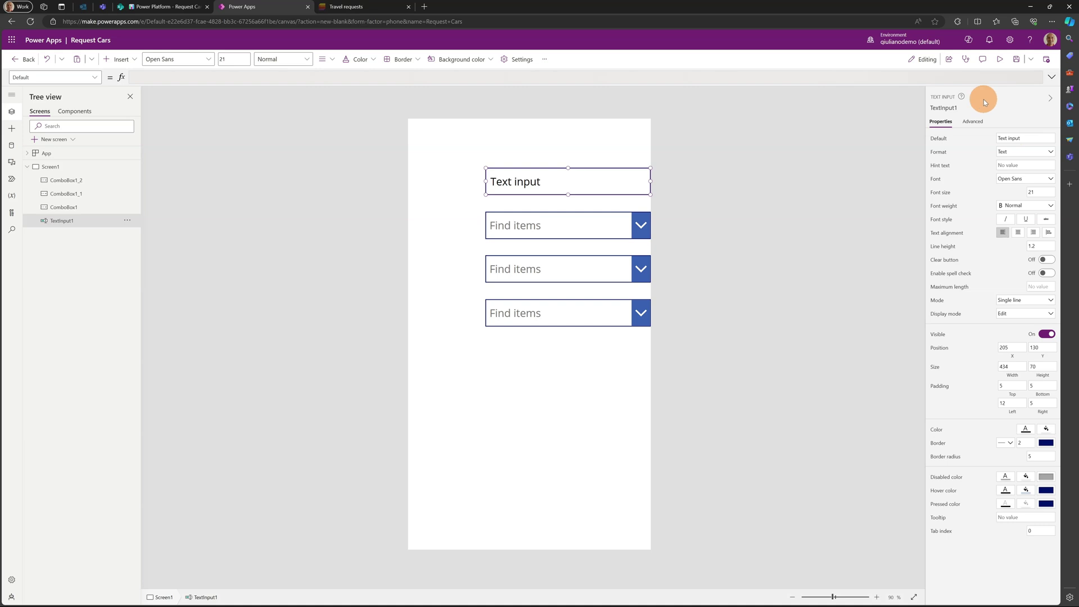
double_click(944, 107)
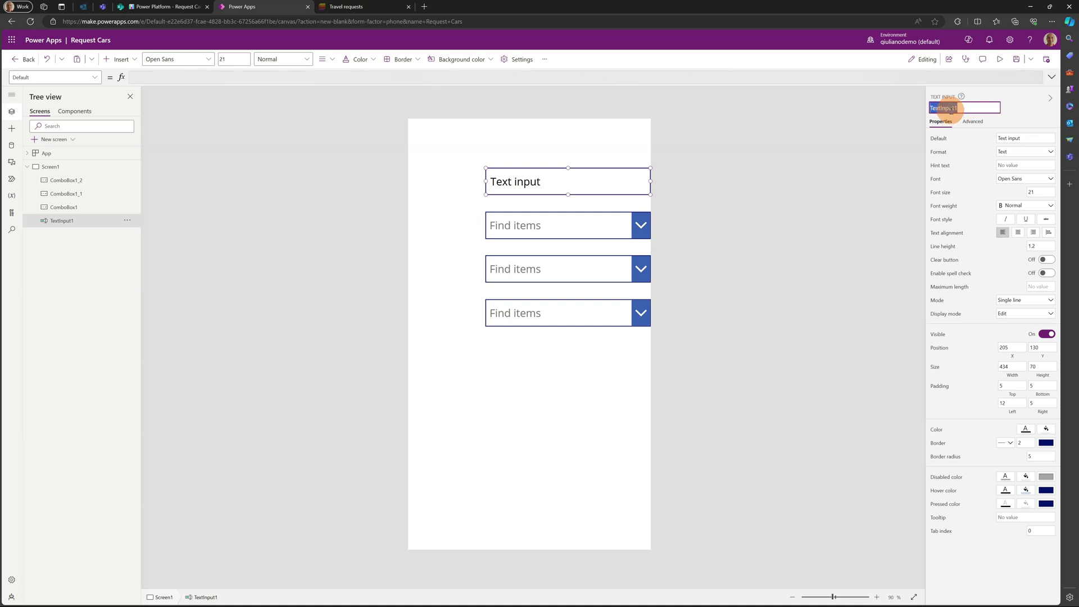
text(txt)
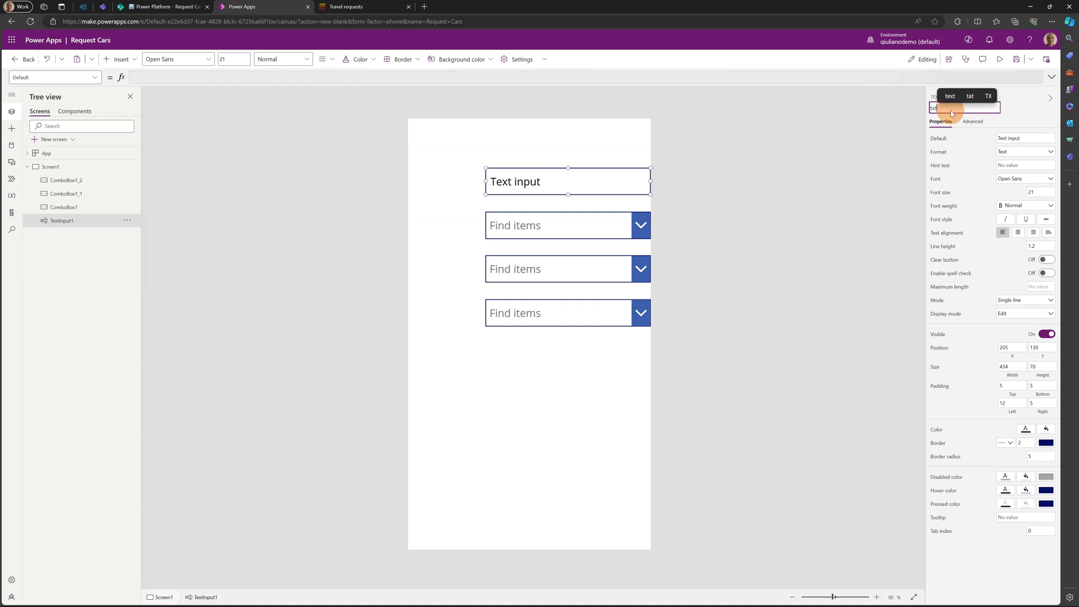
text(itle)
click(581, 226)
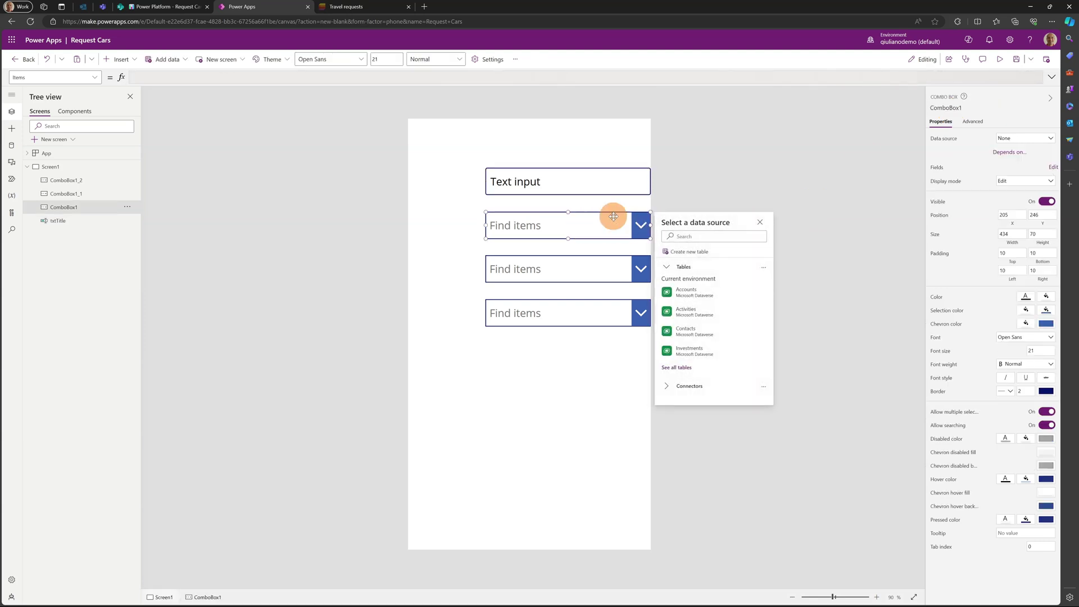
double_click(946, 106)
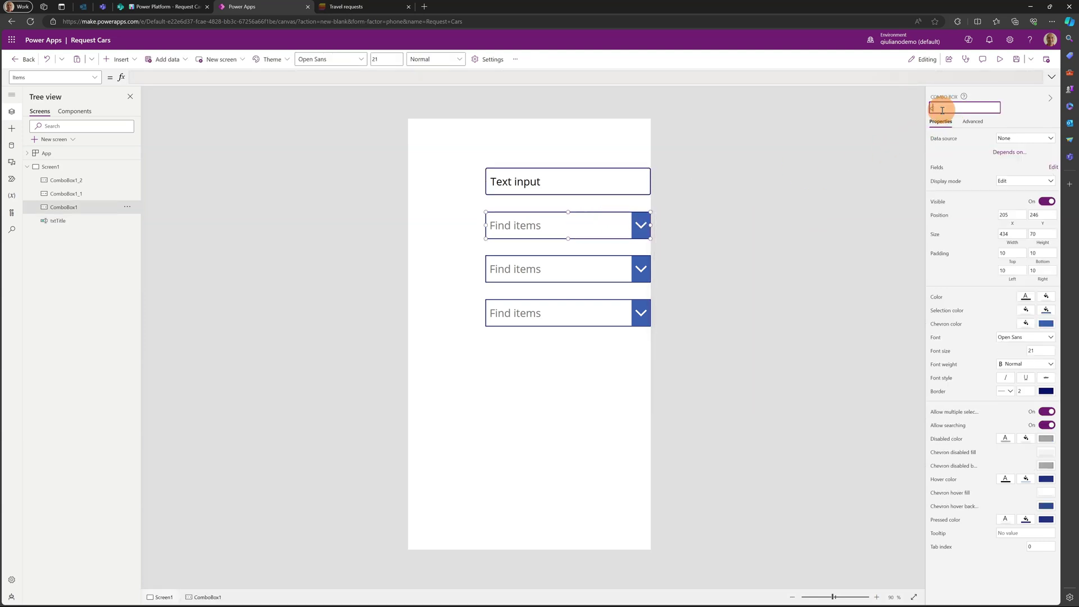
text(cbManufac)
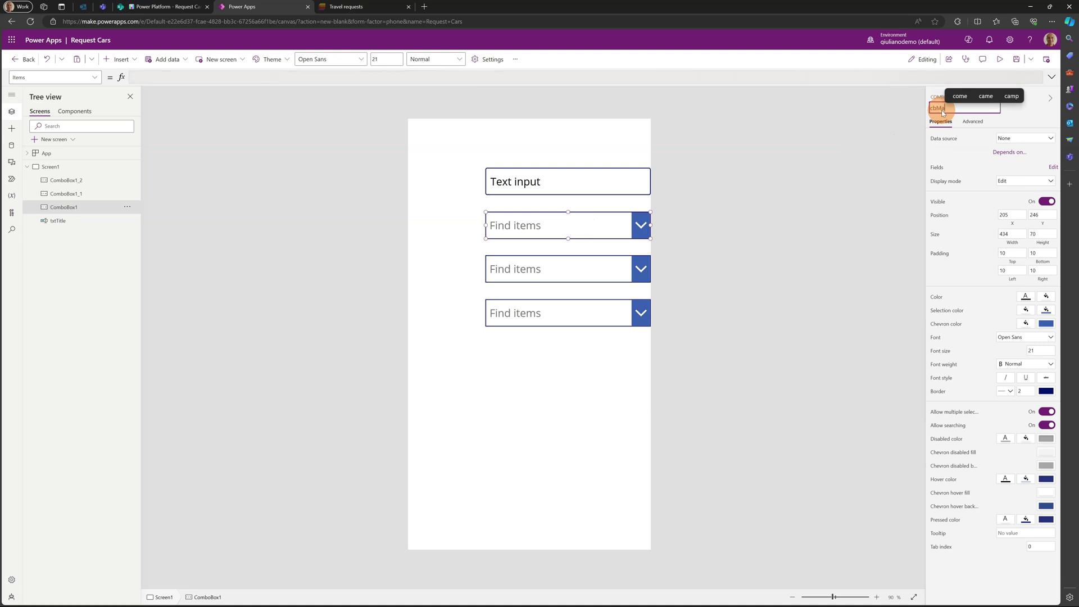
text(turer)
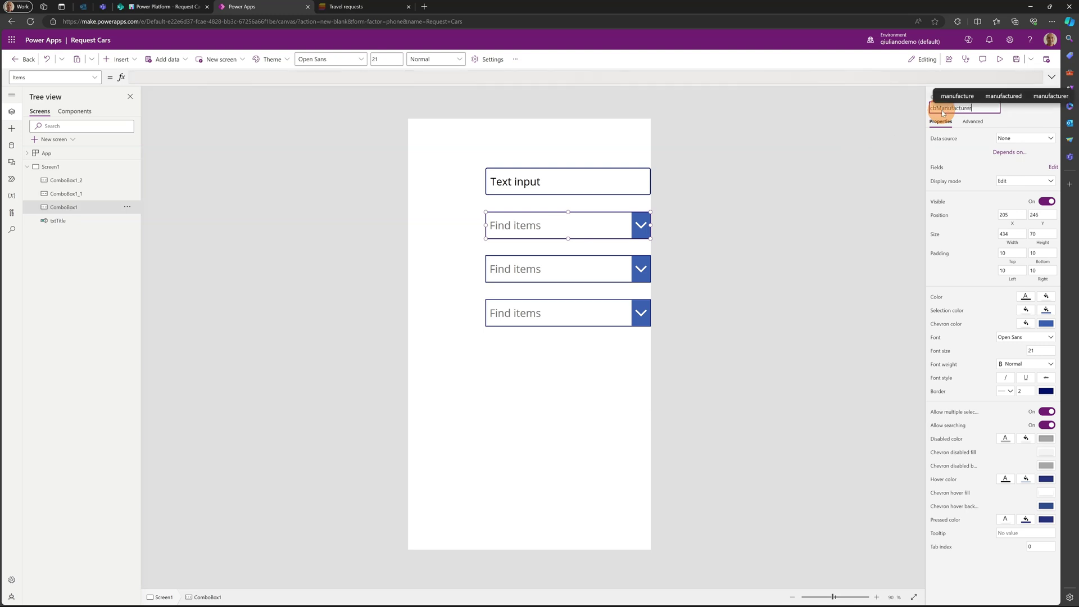
Step: Rename the second and third combo boxes cbModel and cbColor
click(560, 268)
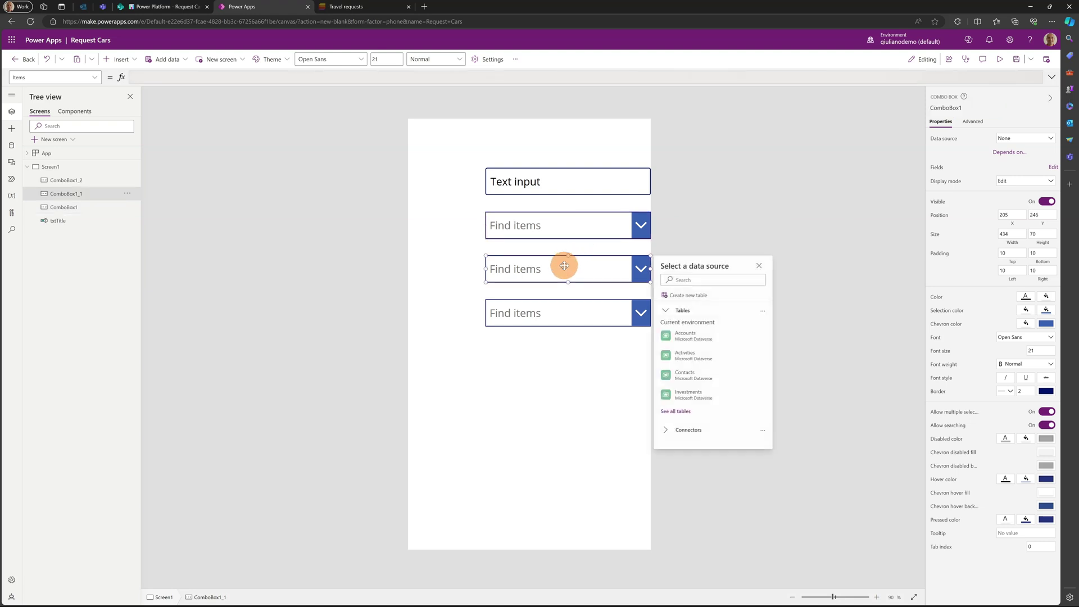
double_click(948, 108)
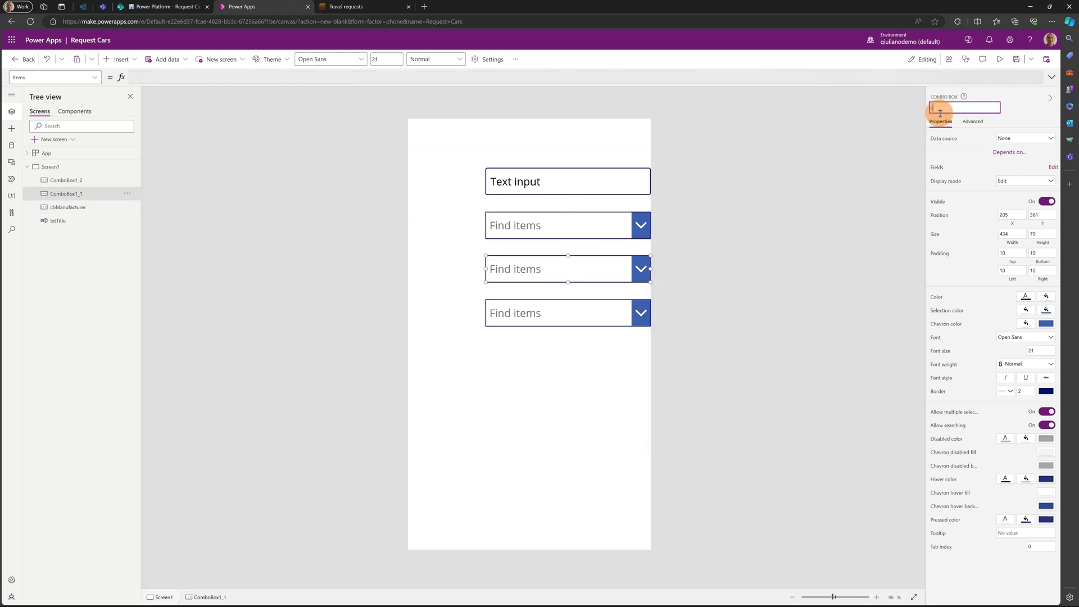
text(cbModel)
click(571, 319)
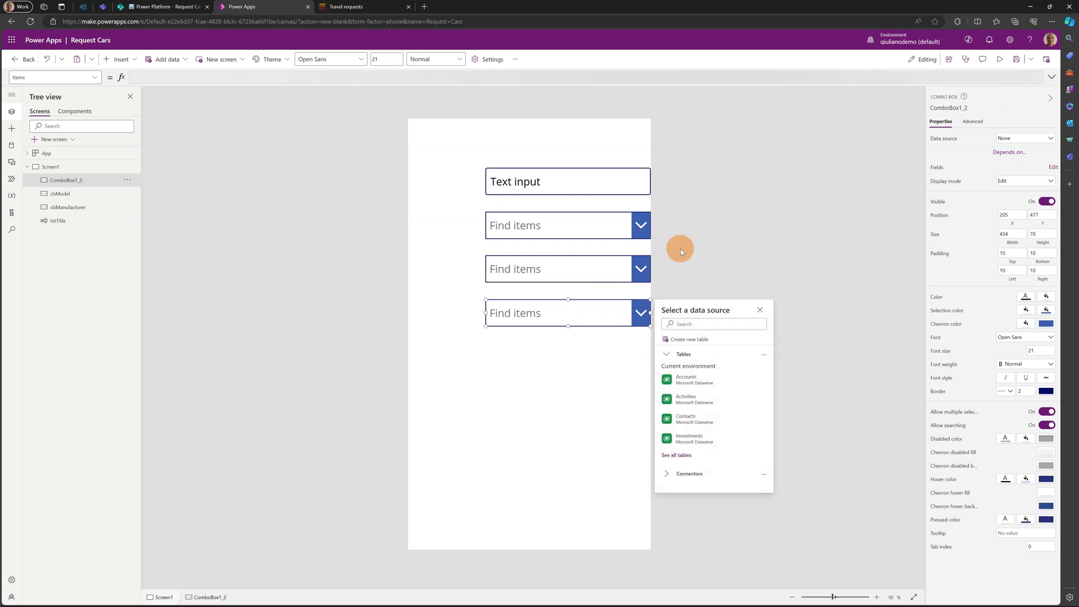
double_click(948, 108)
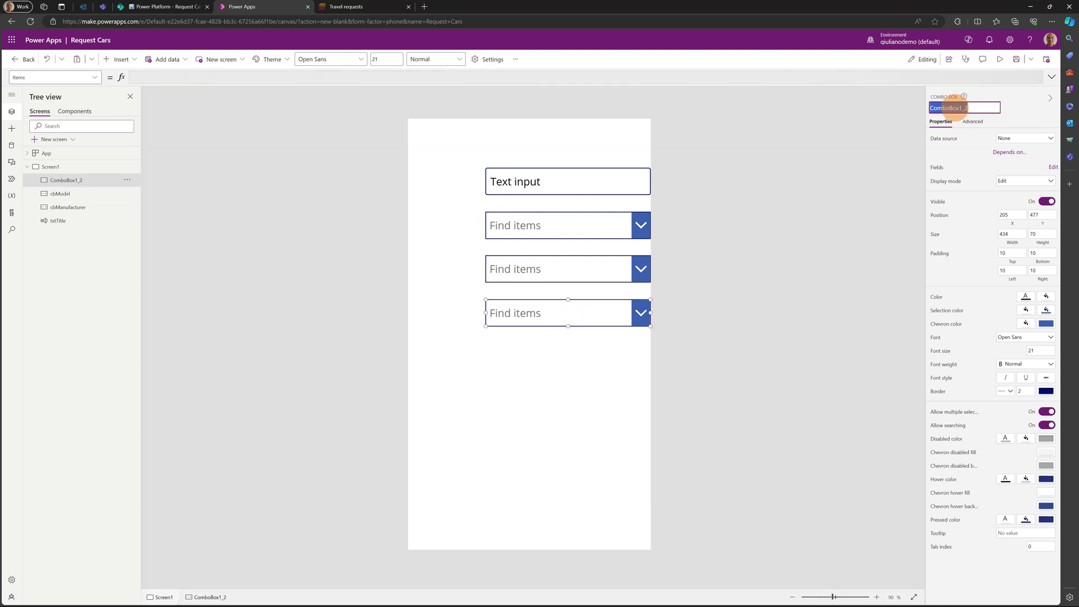
text(cb)
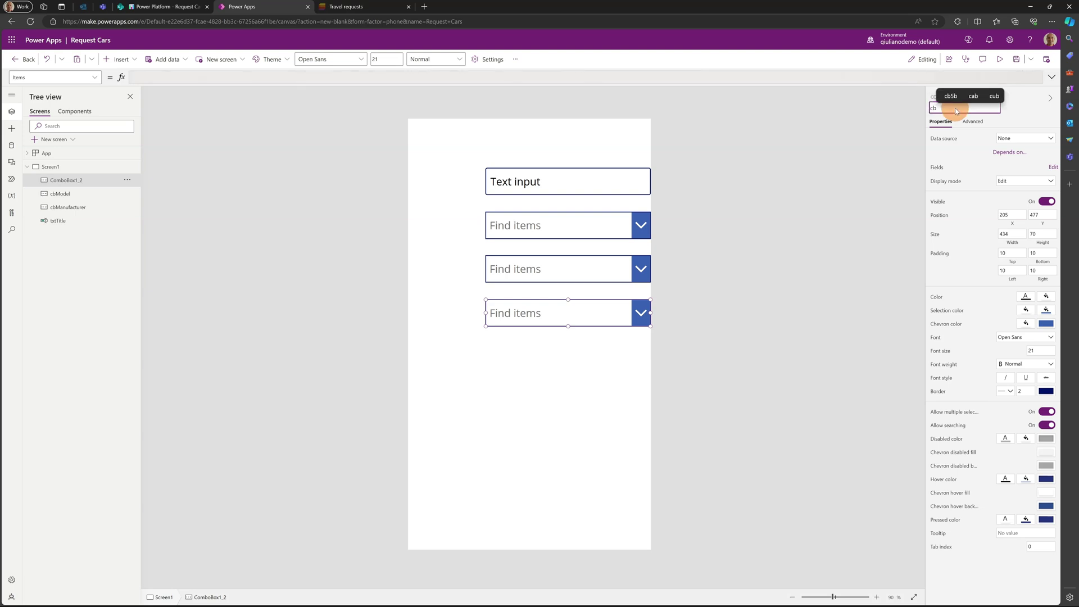
text(Color)
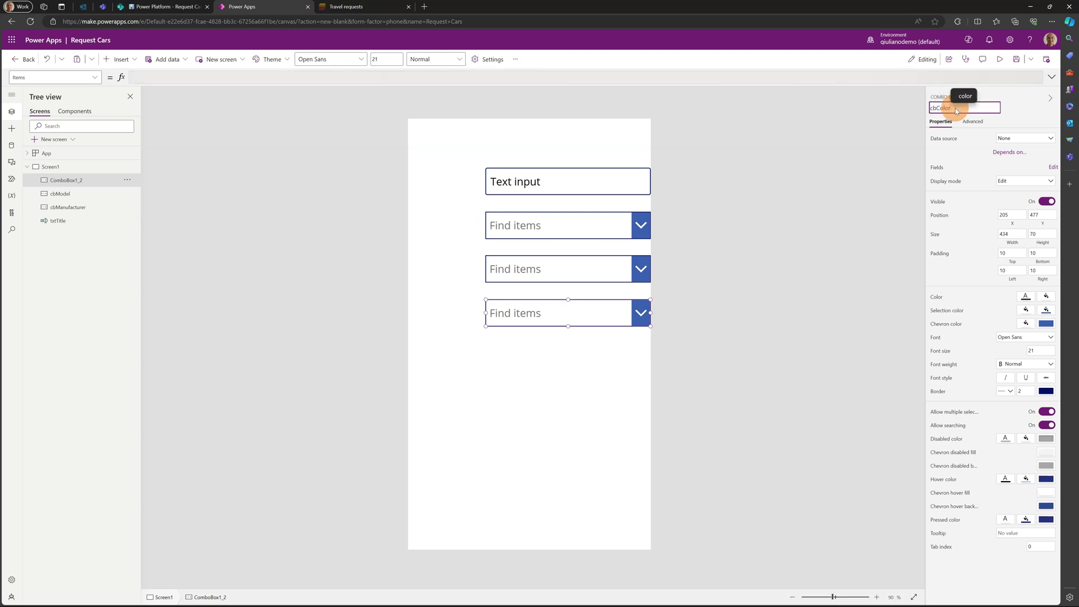
key(Return)
Step: Clear the combo box selection and bring up the Insert controls list for field labels
click(441, 191)
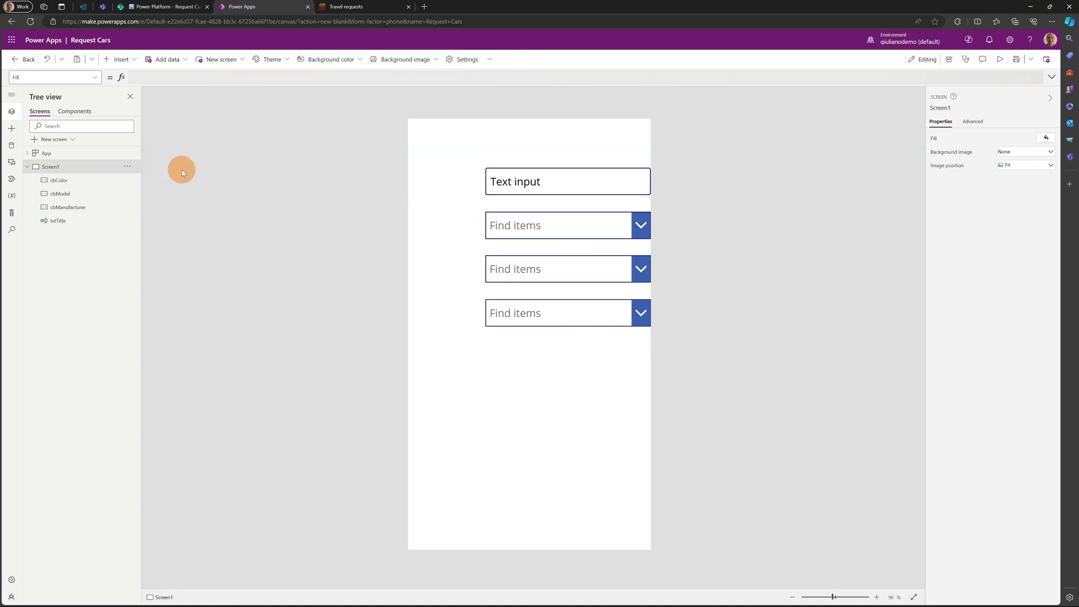
click(121, 59)
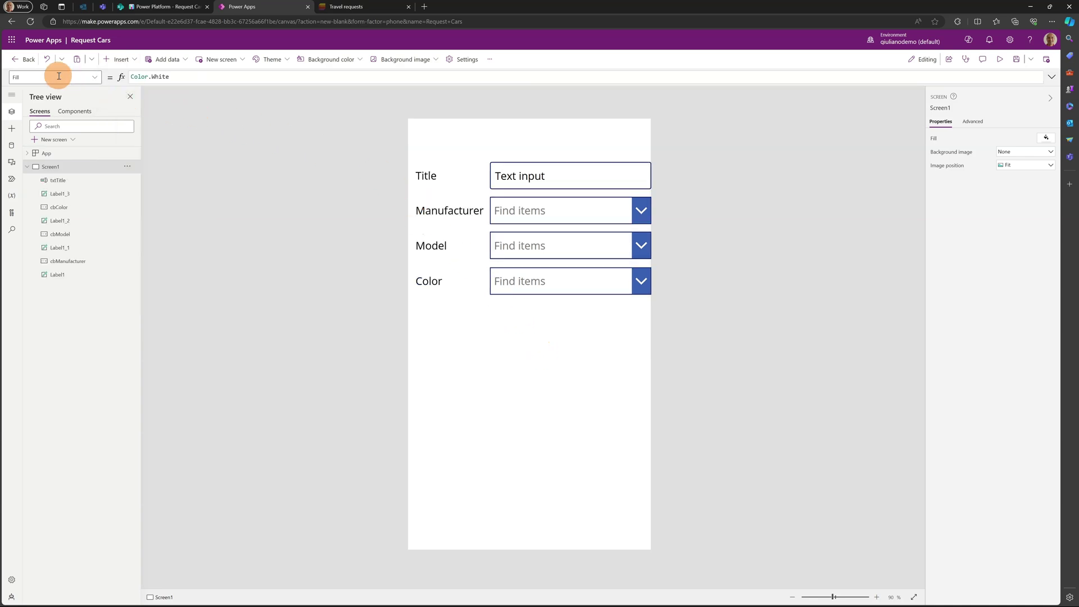
click(122, 59)
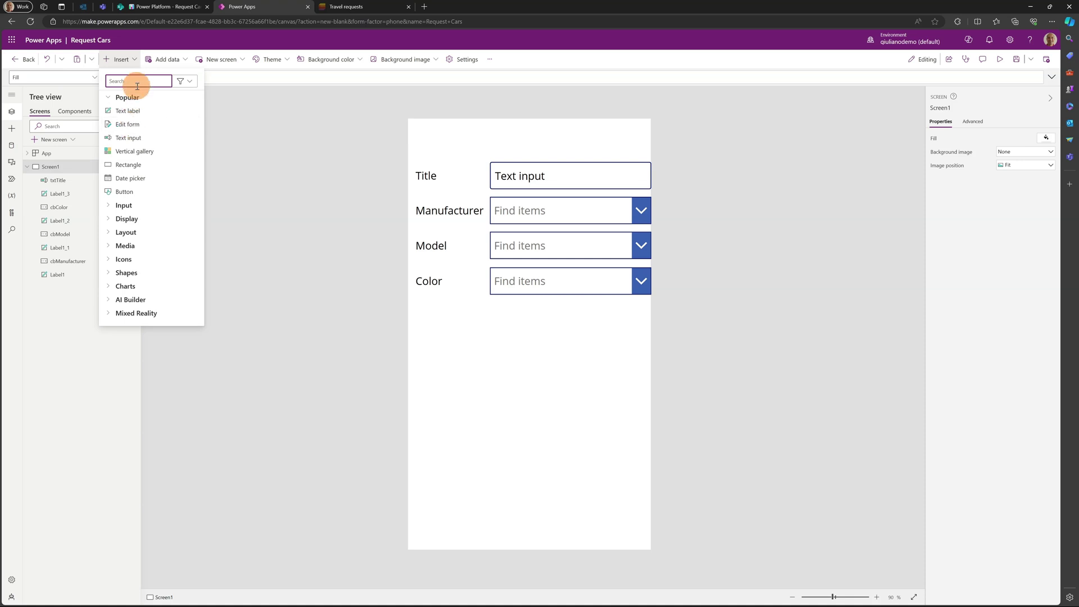
Step: Add a button below the four fields, name it btnSubmit and label it Submit
click(124, 191)
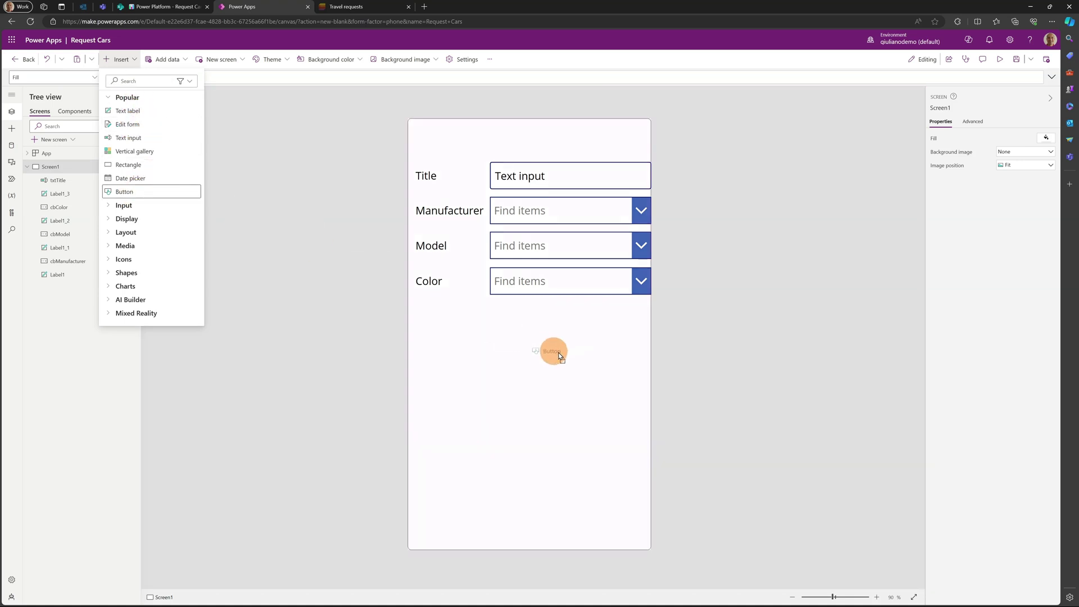
drag(581, 364, 565, 365)
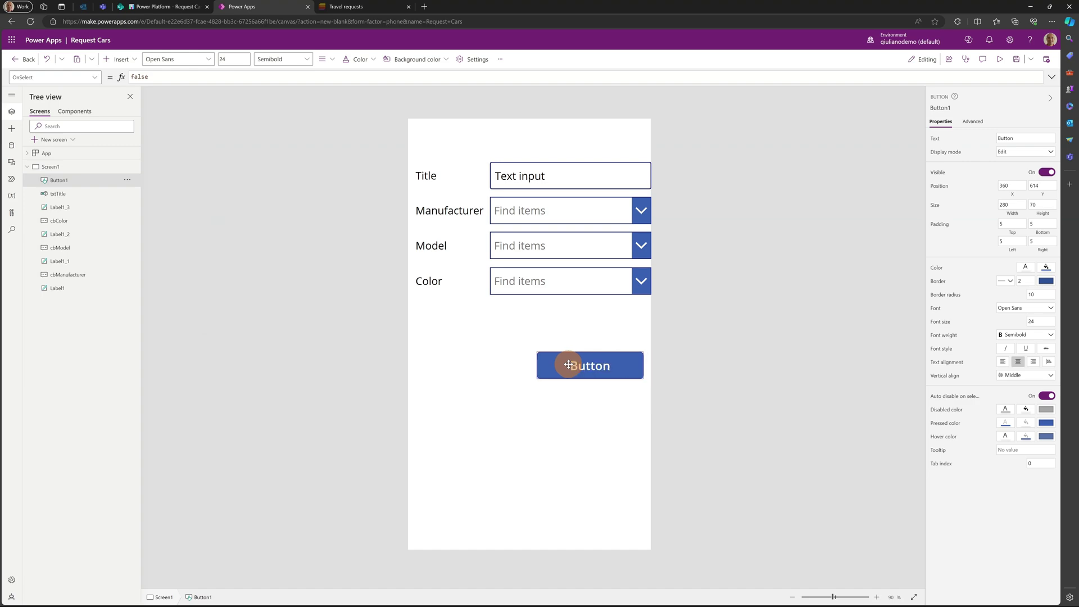
double_click(938, 107)
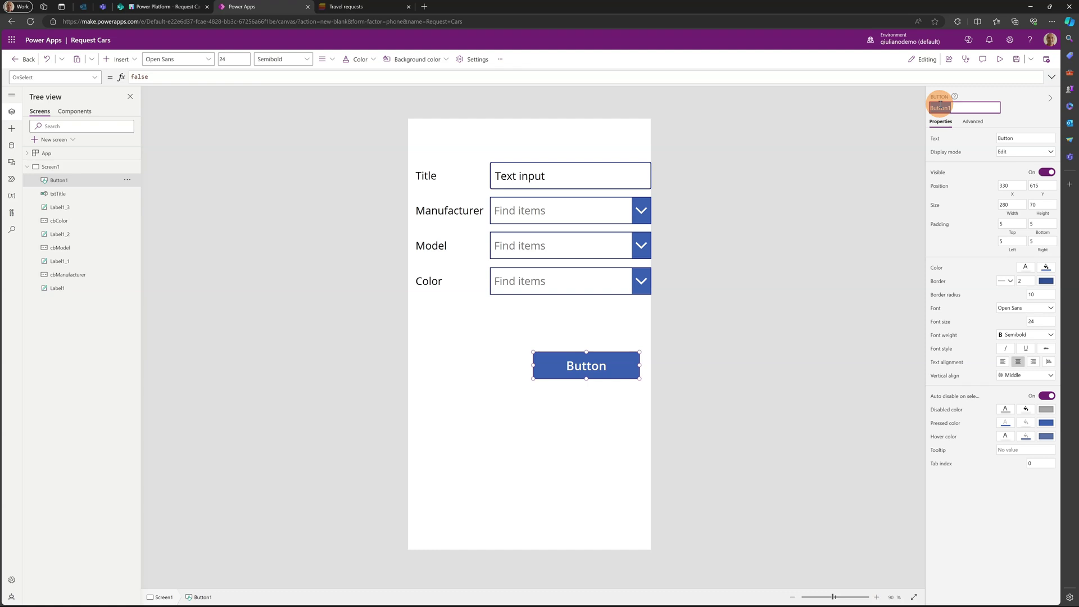
text(btn)
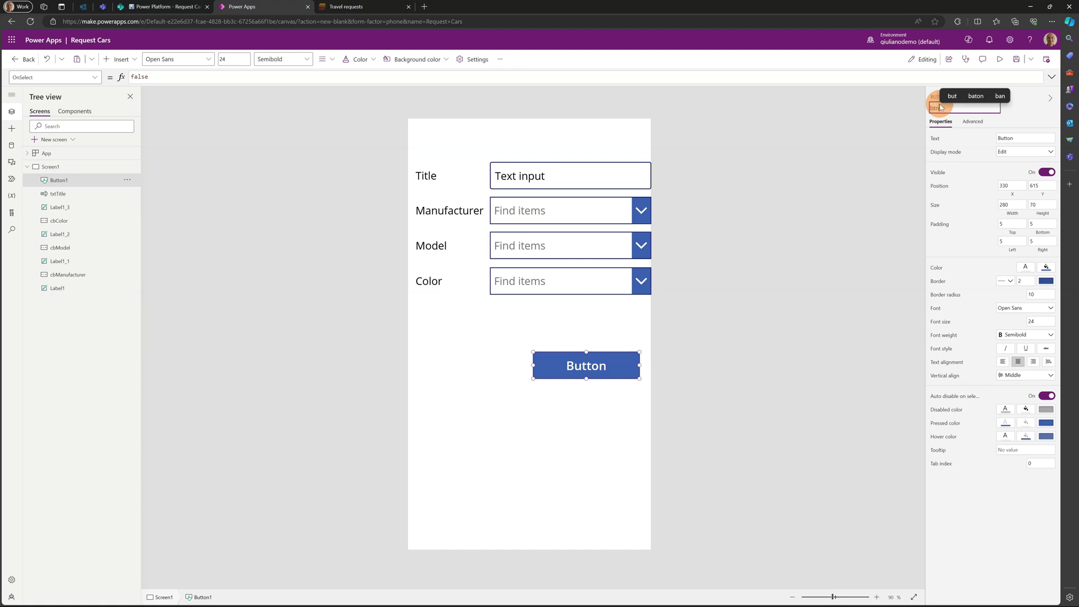
text(Submit)
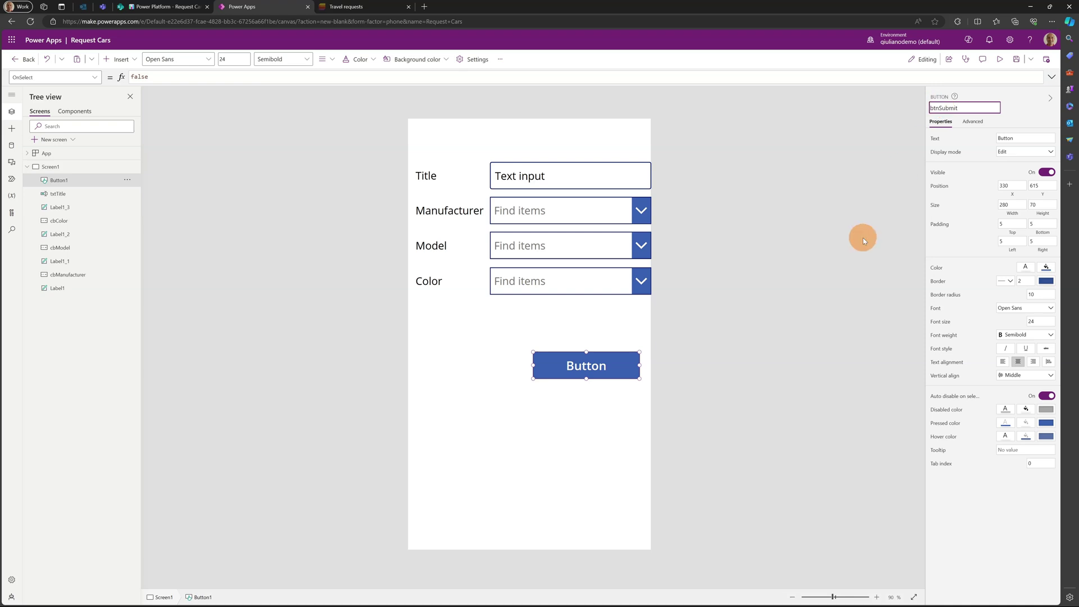
click(609, 333)
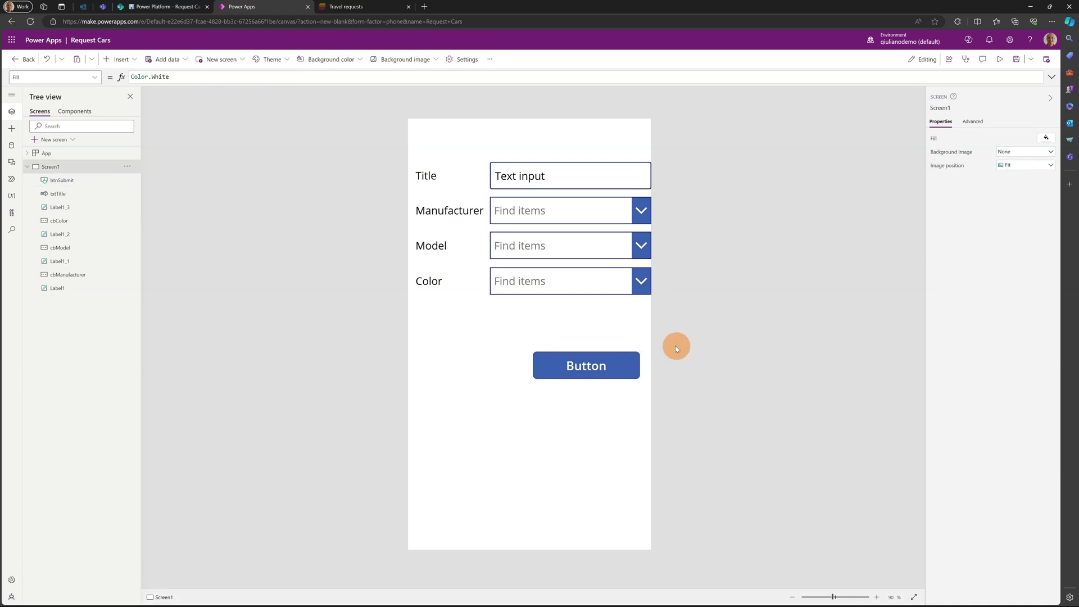
click(601, 362)
click(1022, 140)
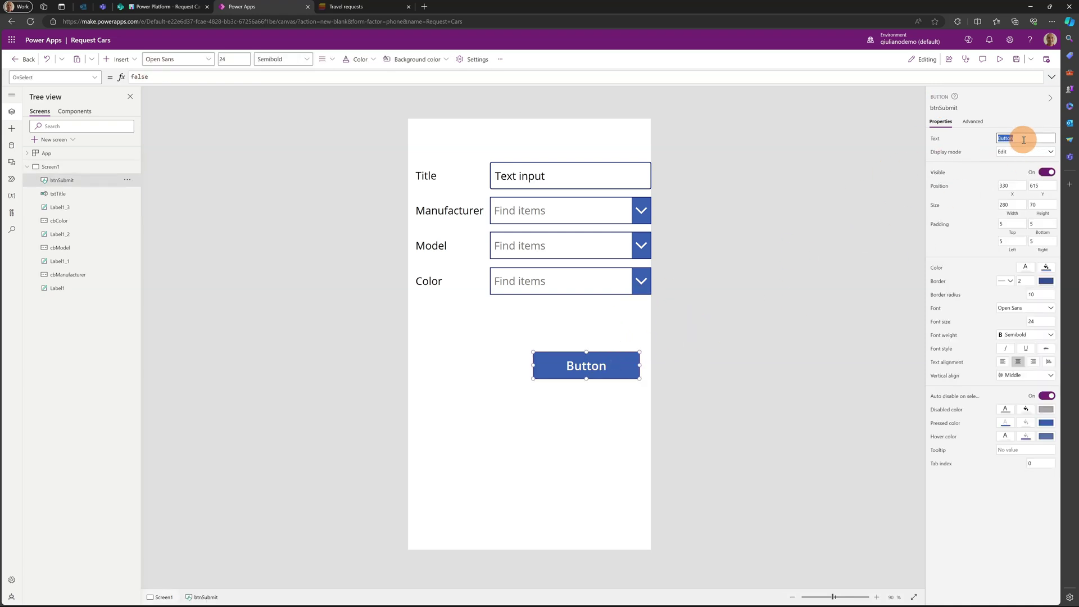
text(Submit)
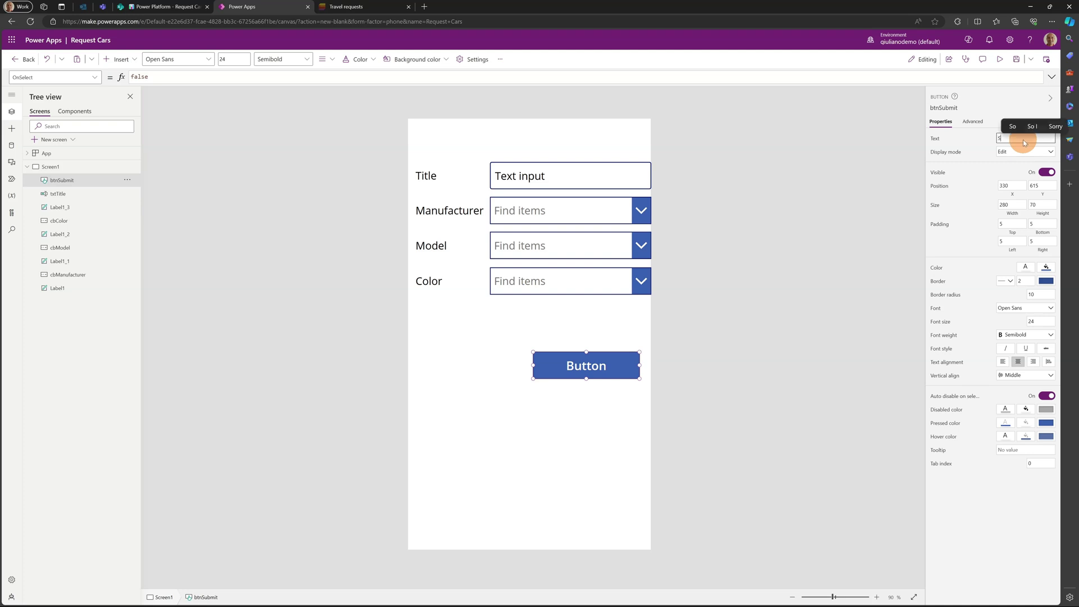
key(Return)
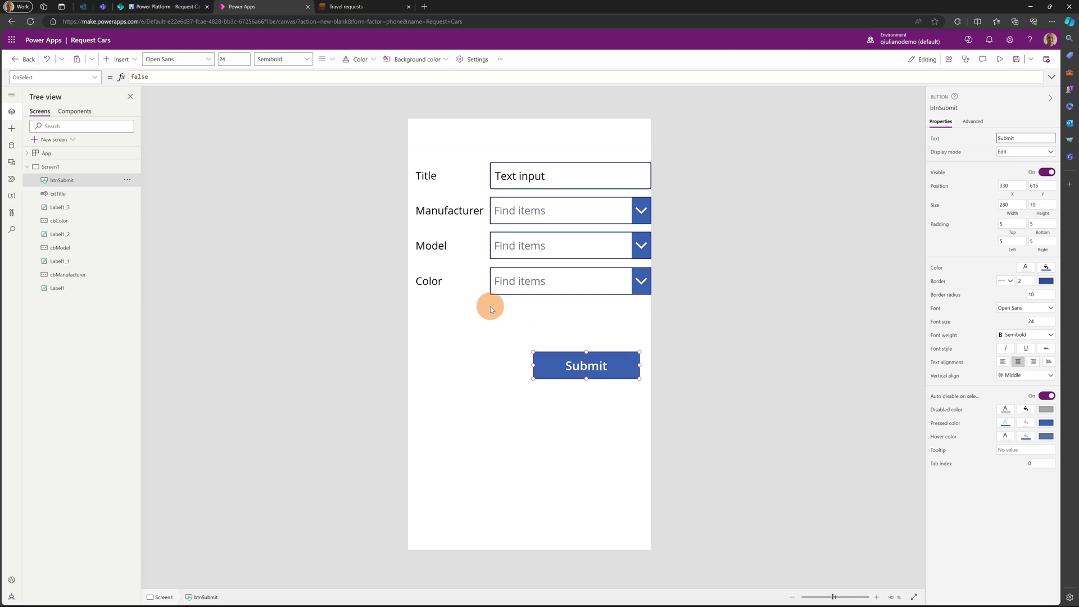
Step: Connect the Cars and Request Car lists from the Power Platform SharePoint site
click(16, 148)
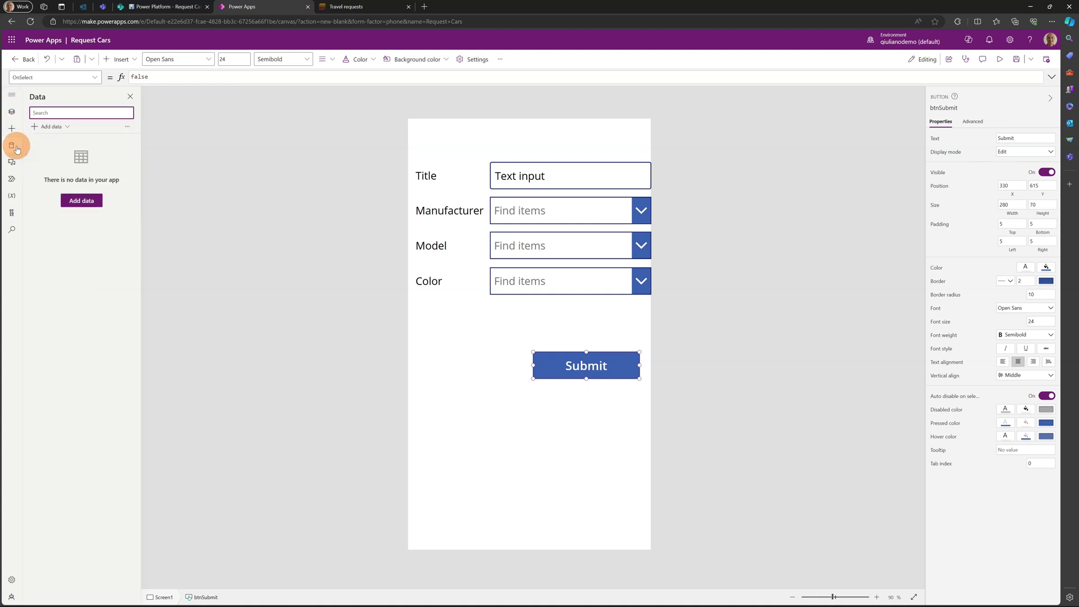
click(75, 203)
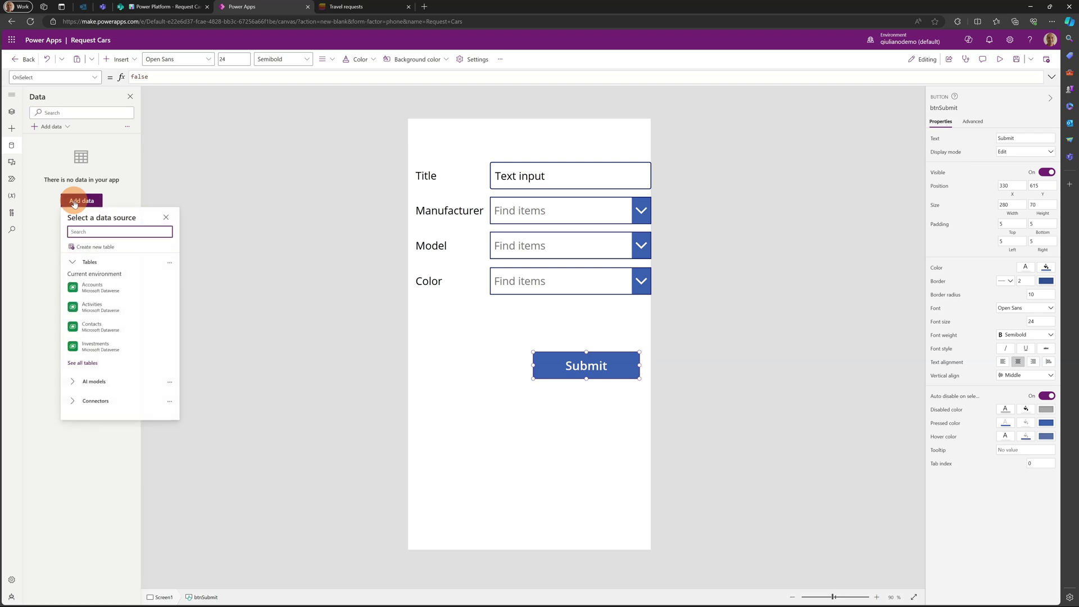
click(119, 233)
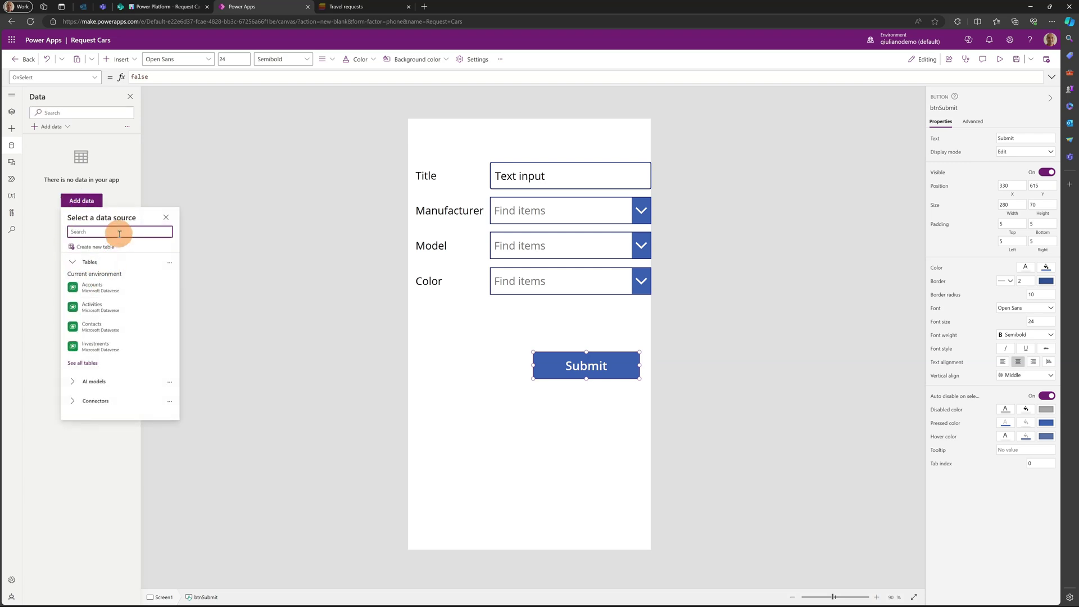
text(sharepoint)
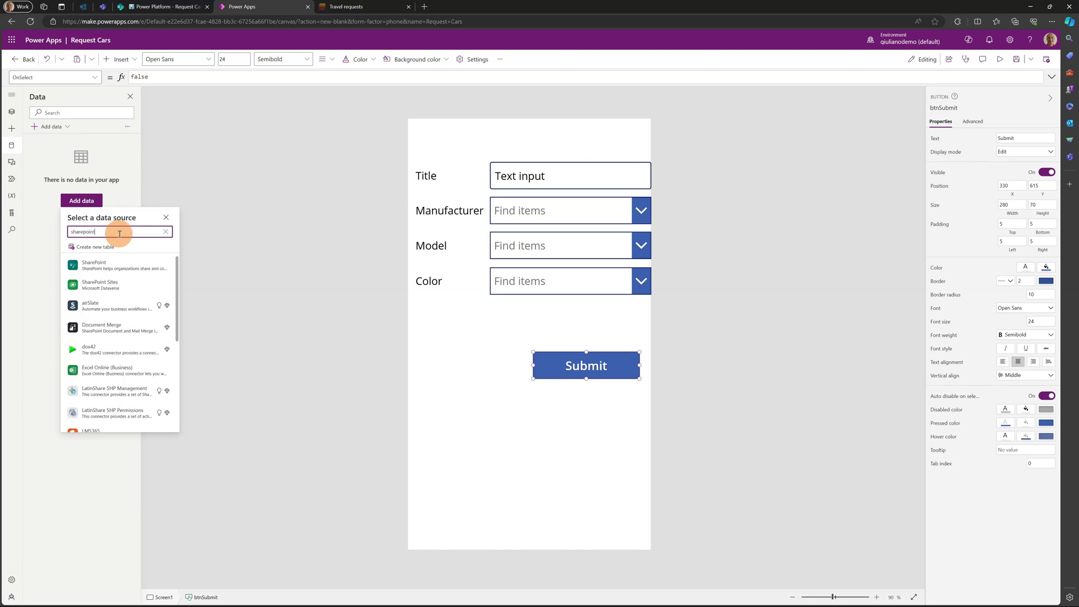
click(95, 265)
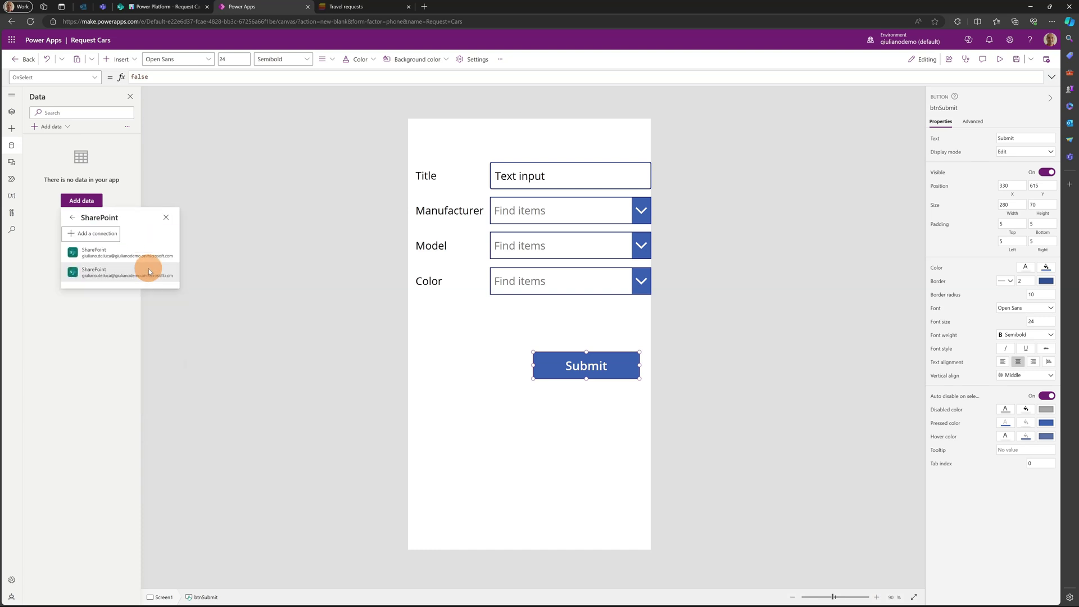
mouse_move(122, 252)
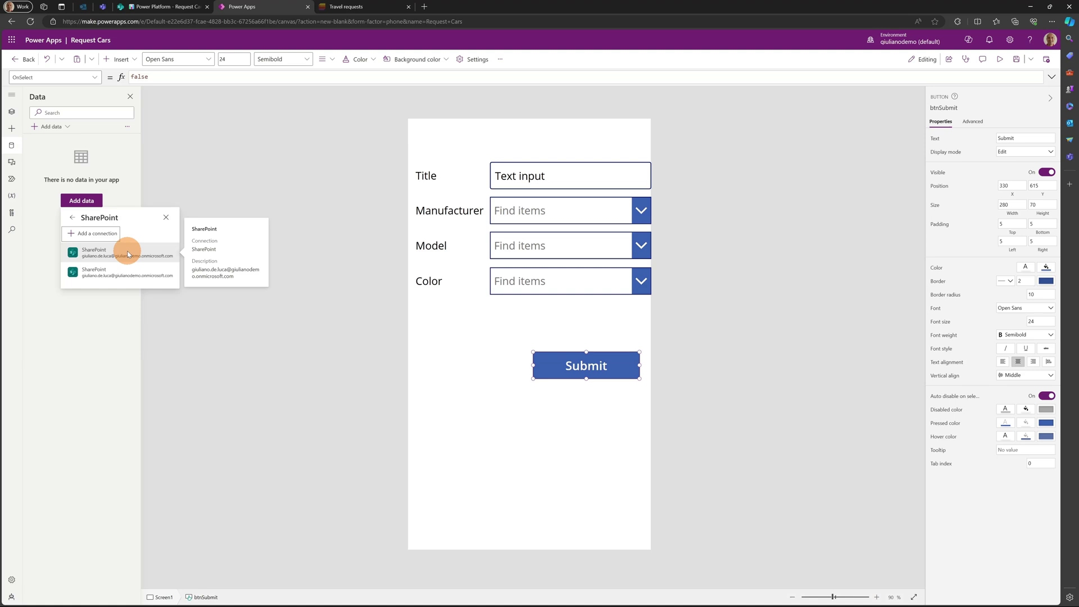
click(131, 254)
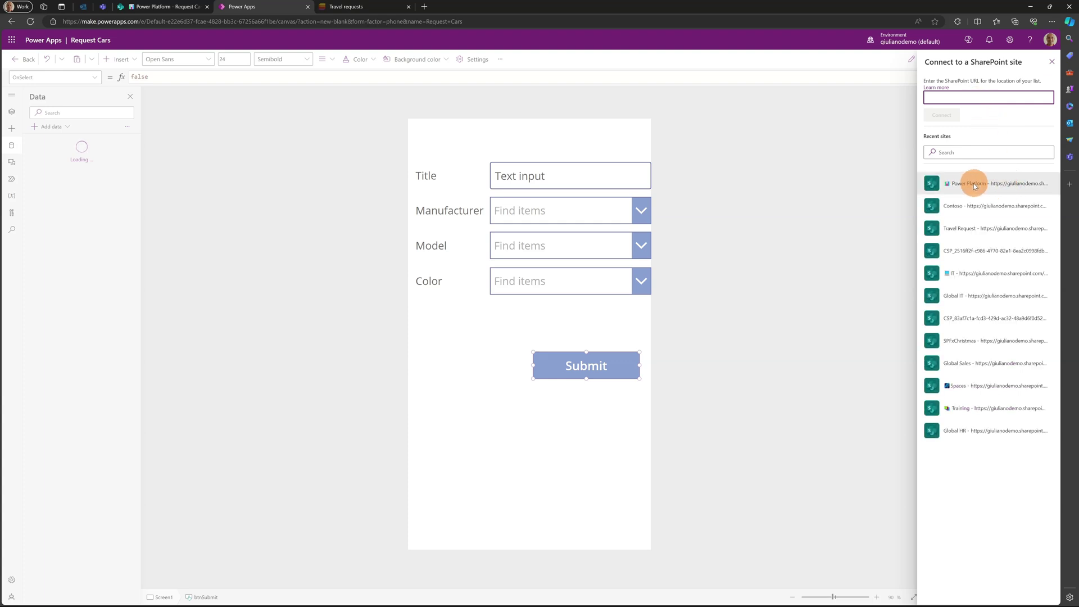
click(976, 186)
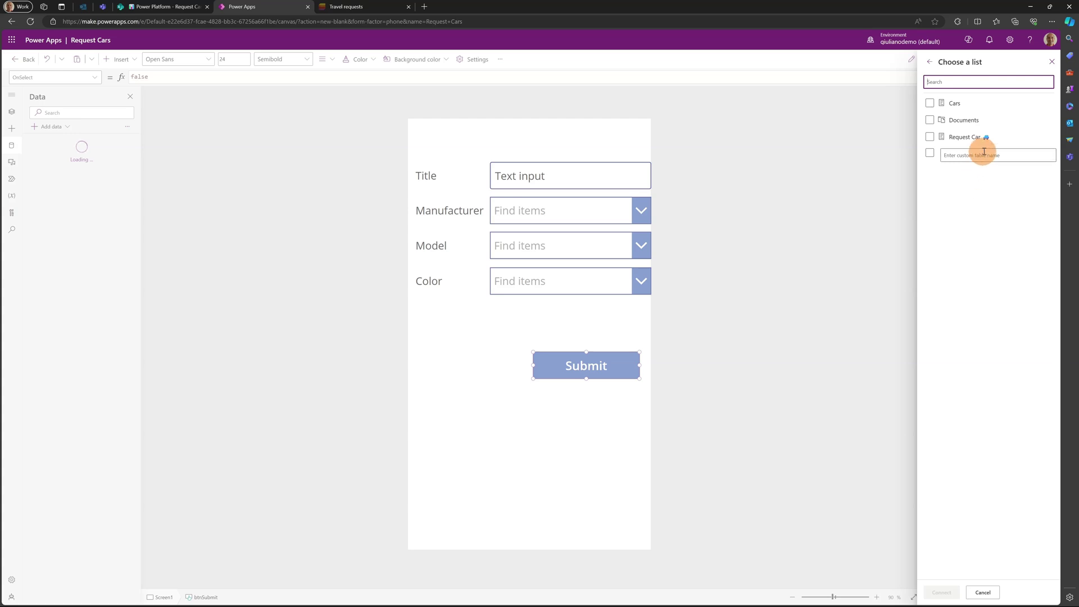
click(931, 103)
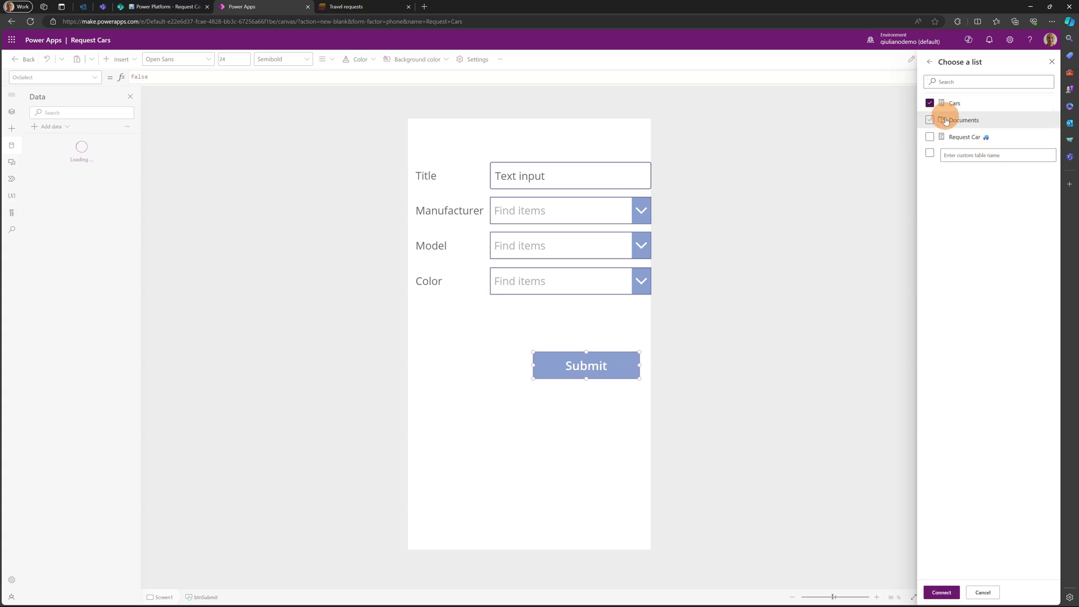
click(931, 137)
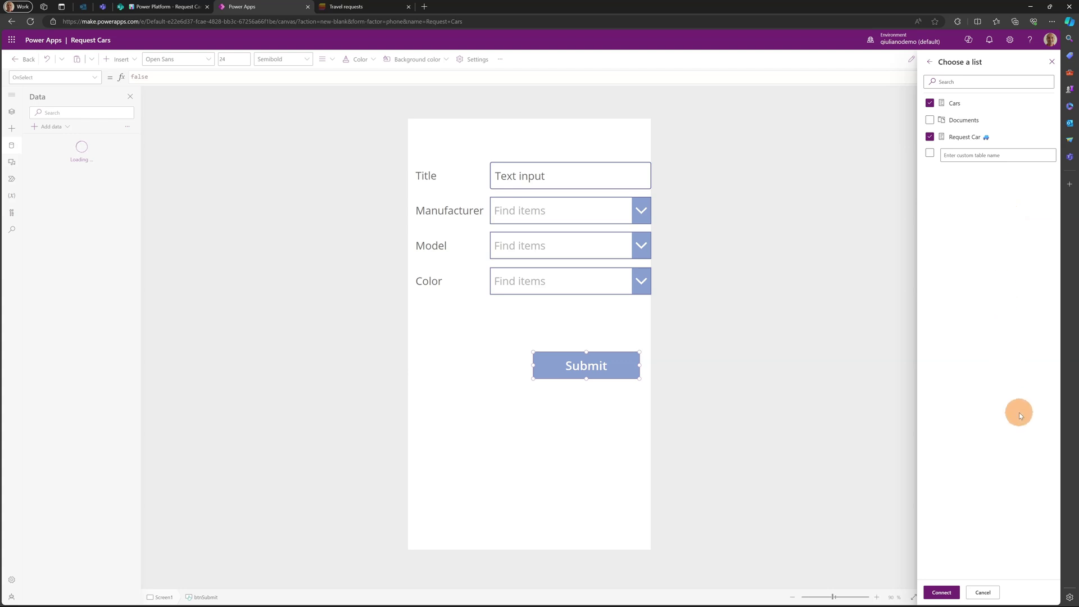
click(941, 591)
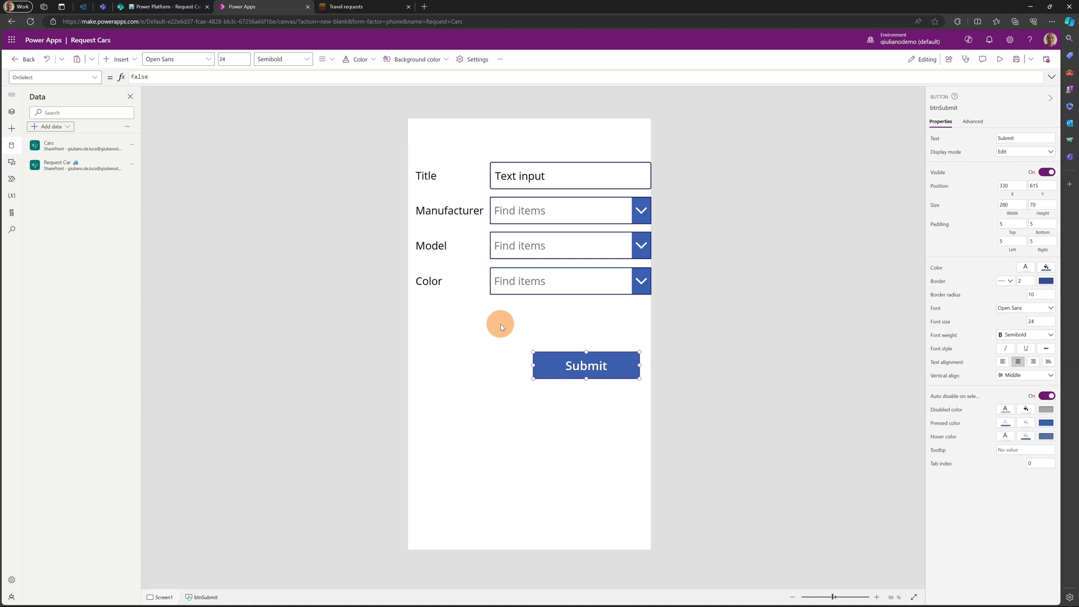
click(524, 217)
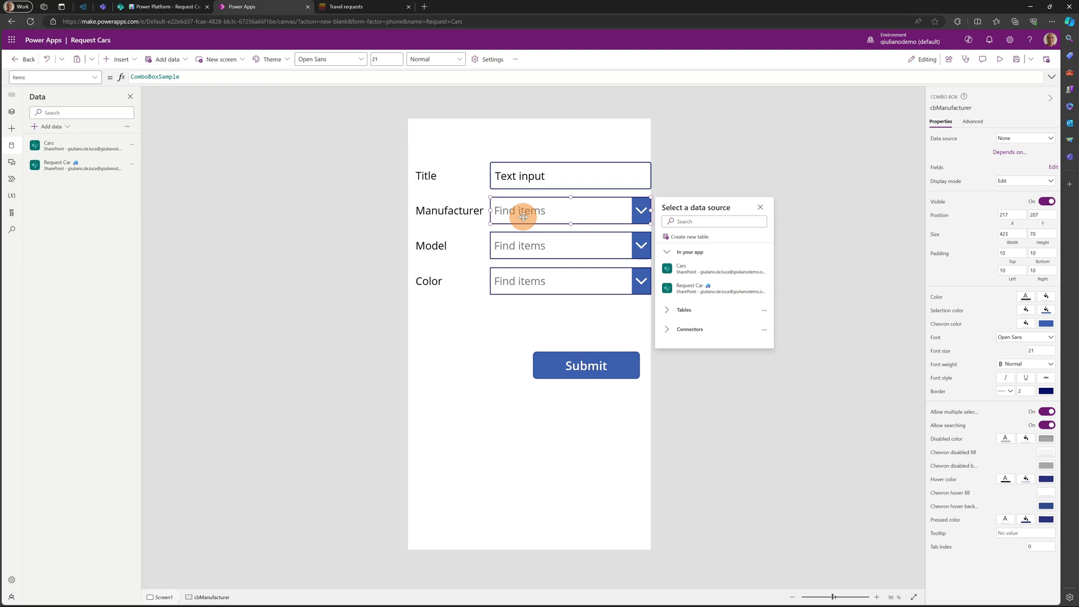
Step: Set cbManufacturer's SelectMultiple advanced property to false
click(524, 217)
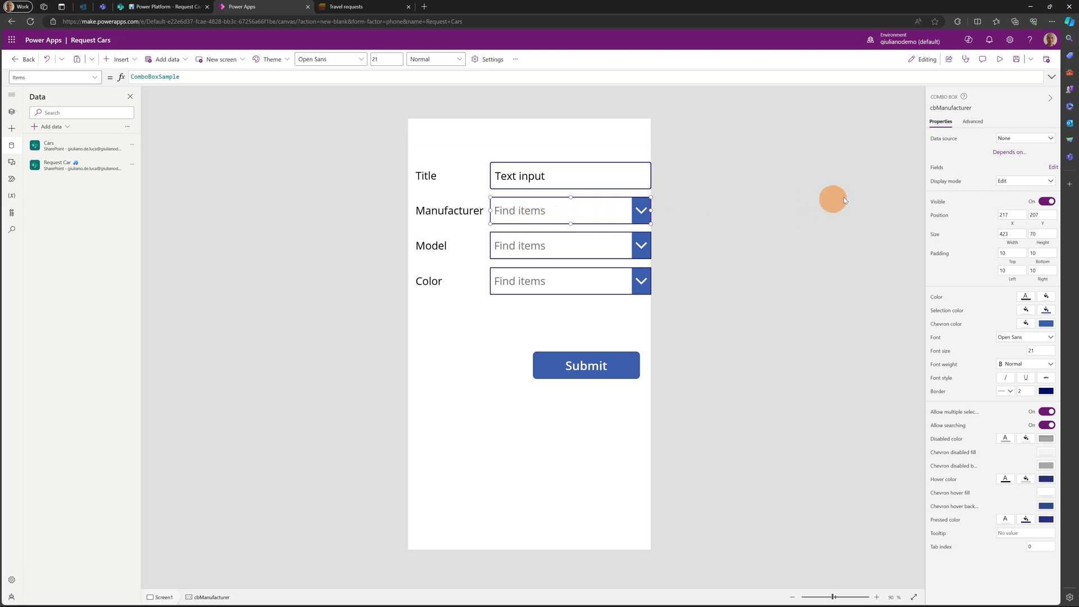
click(972, 121)
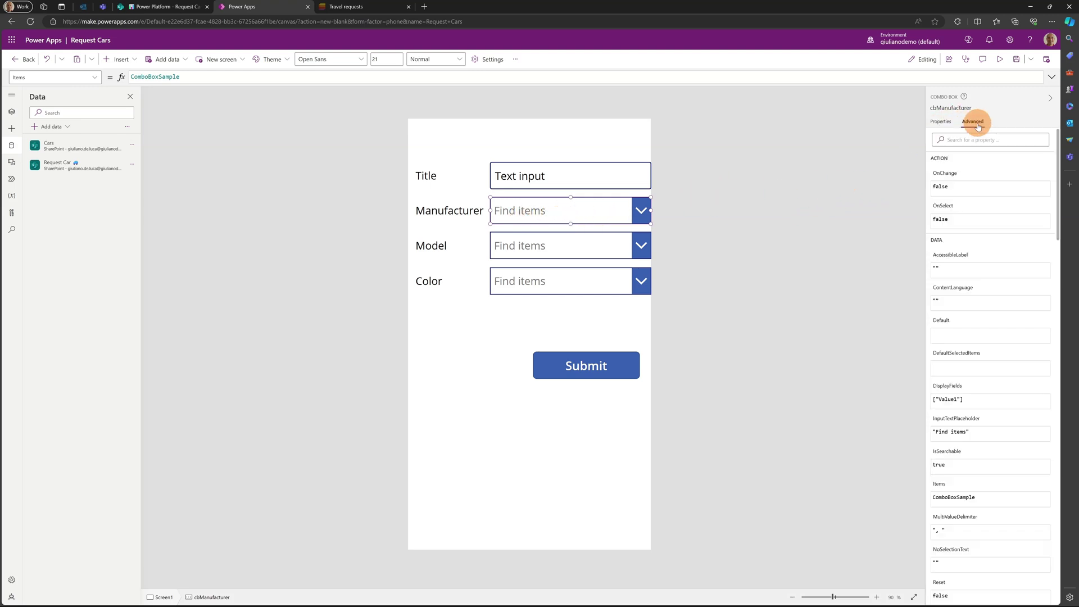
click(977, 140)
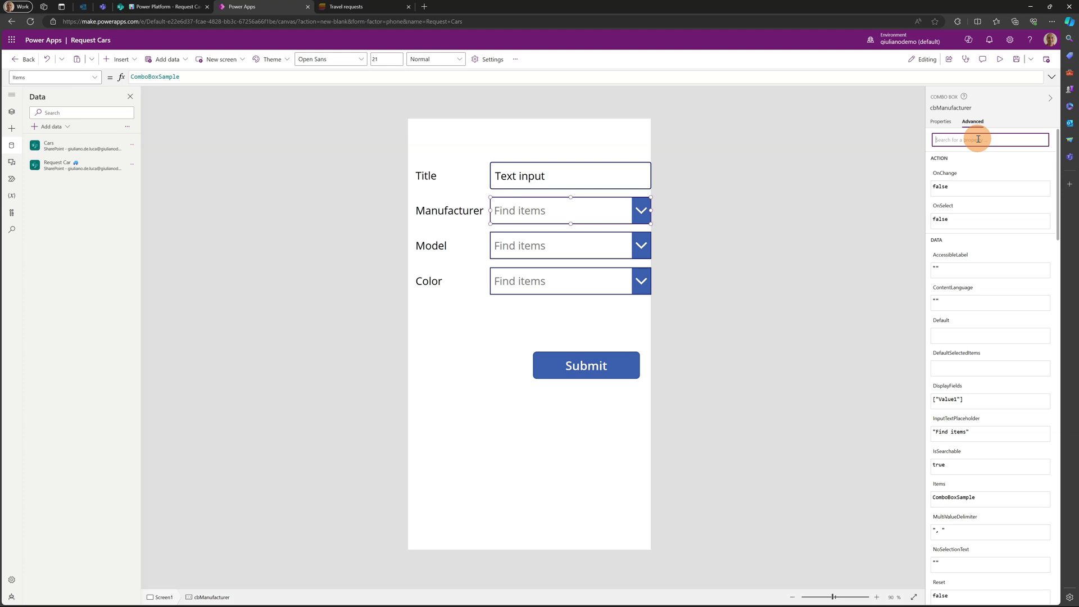
text(mul)
click(982, 210)
key(BackSpace)
key(BackSpace)
key(BackSpace)
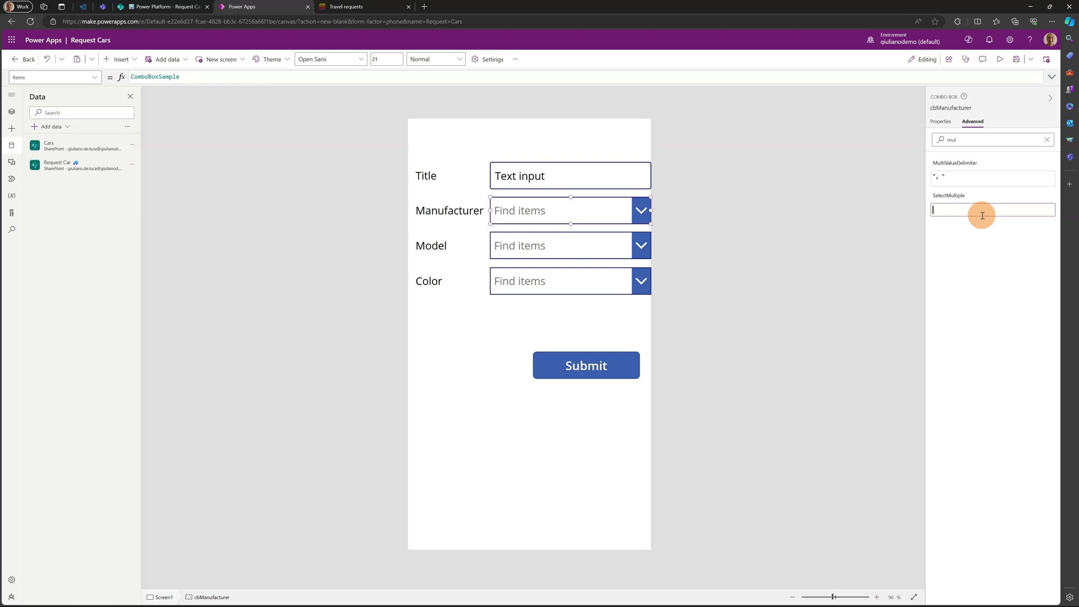
text(tfalse)
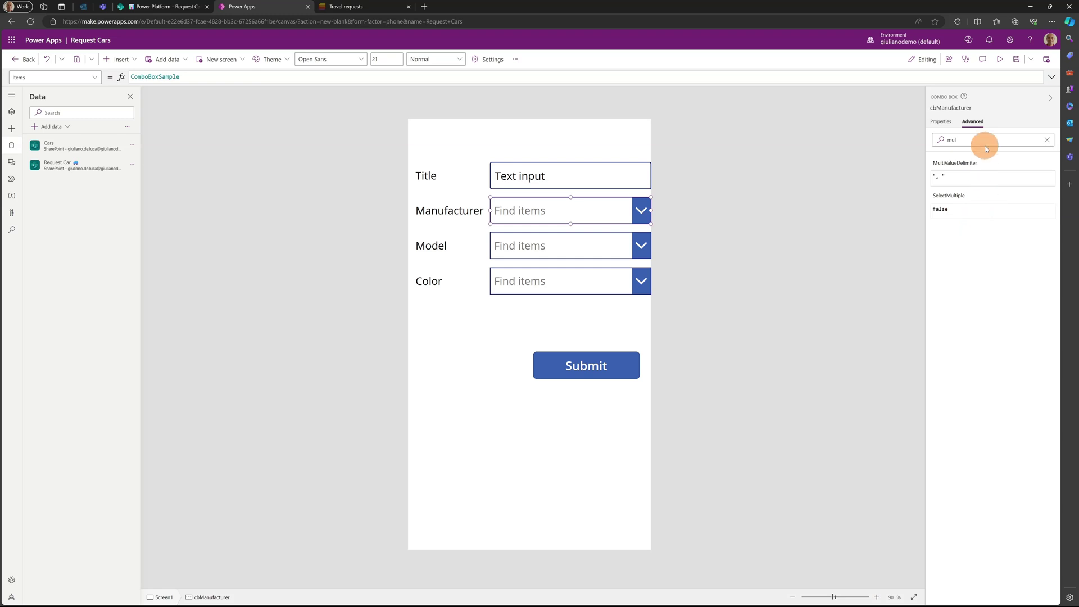
click(1046, 140)
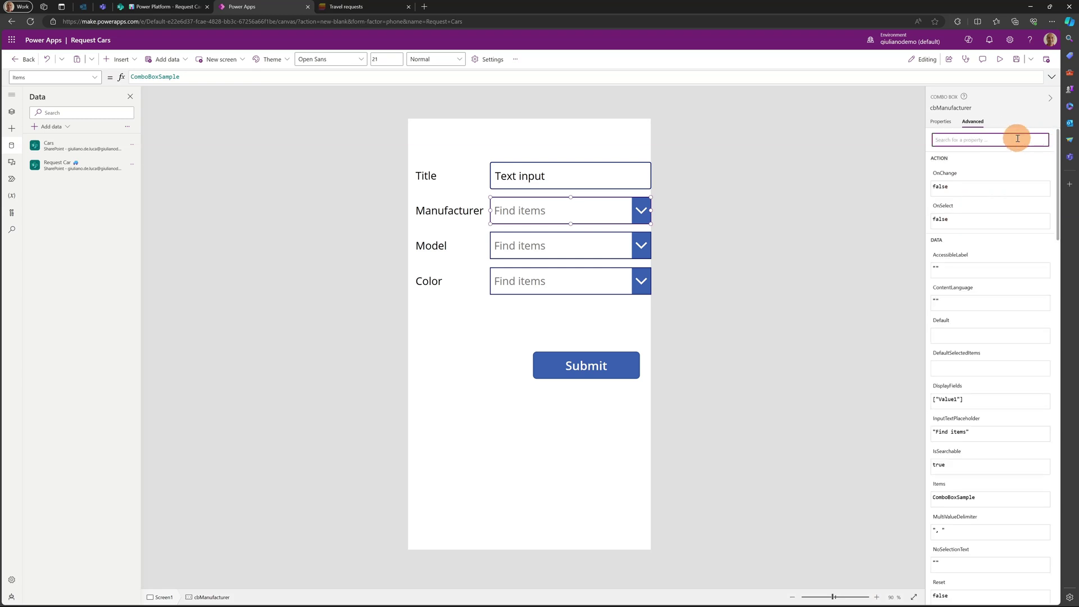
text(item)
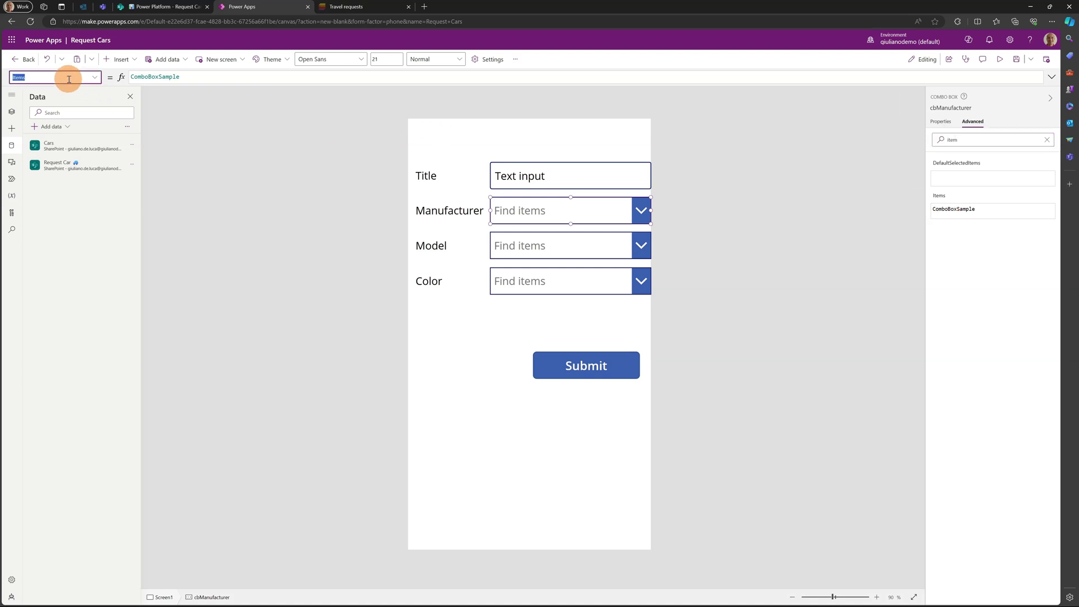
double_click(191, 76)
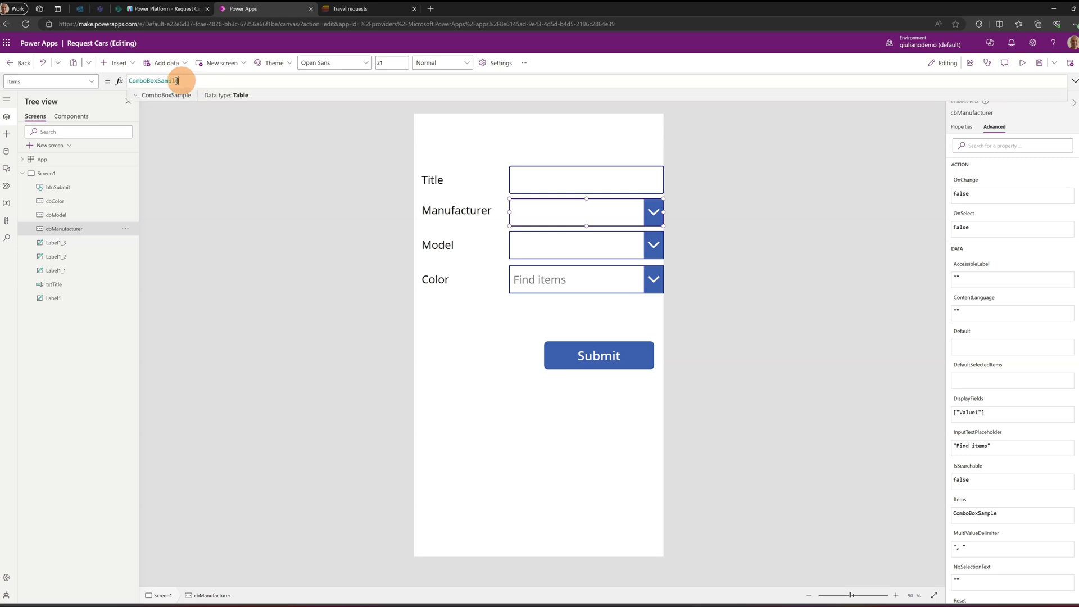
Step: Set cbManufacturer's Items to Distinct(Cars,Title), previewing BMW, Mercedes, Volkswagen and Tesla
drag(194, 80, 120, 81)
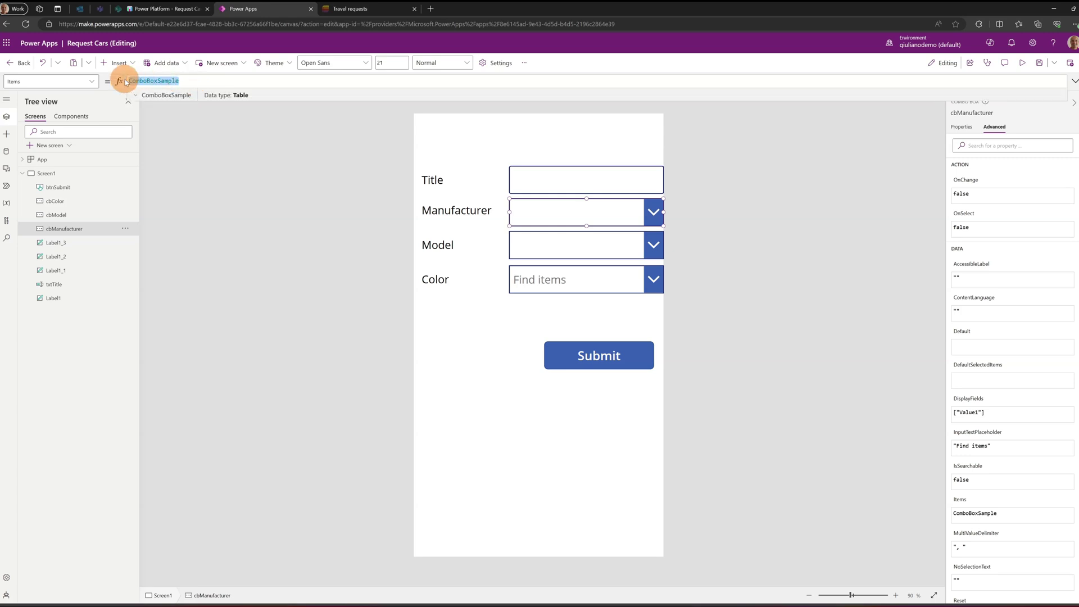
text(disti)
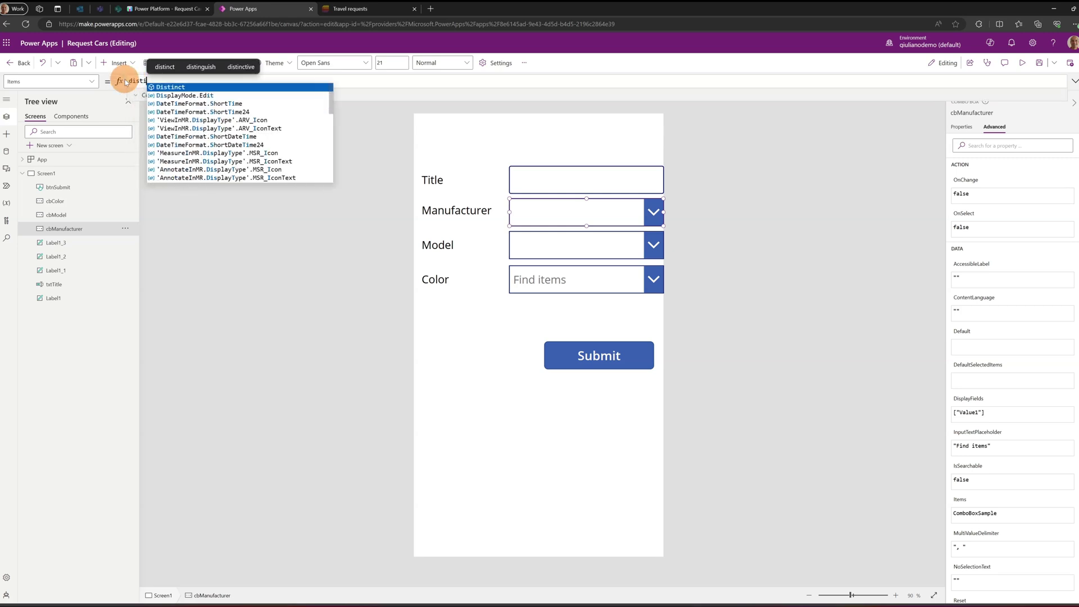
key(Tab)
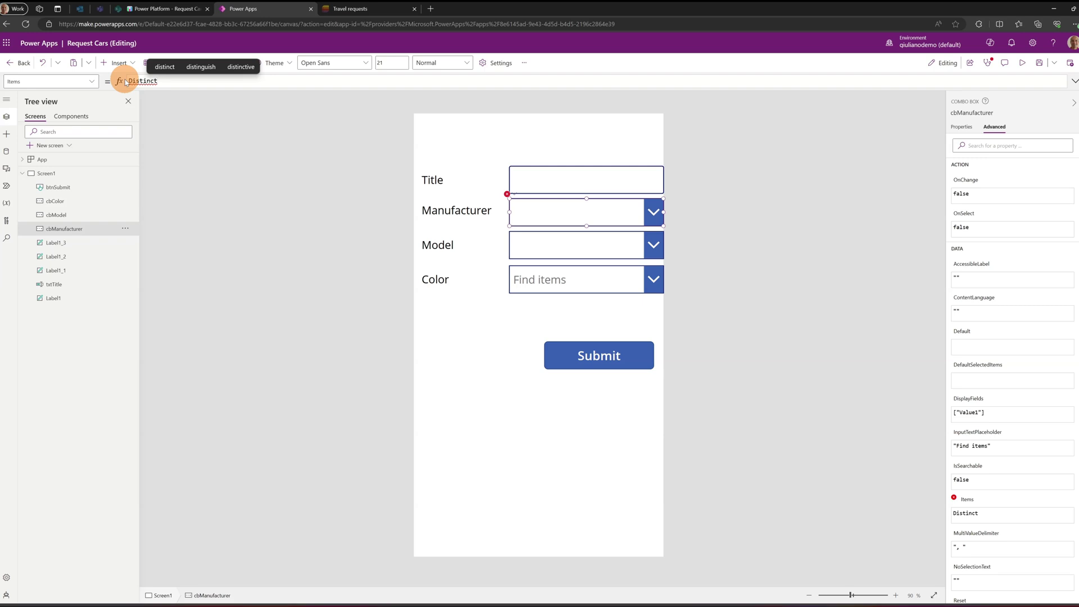
text(()
key(BackSpace)
text(()
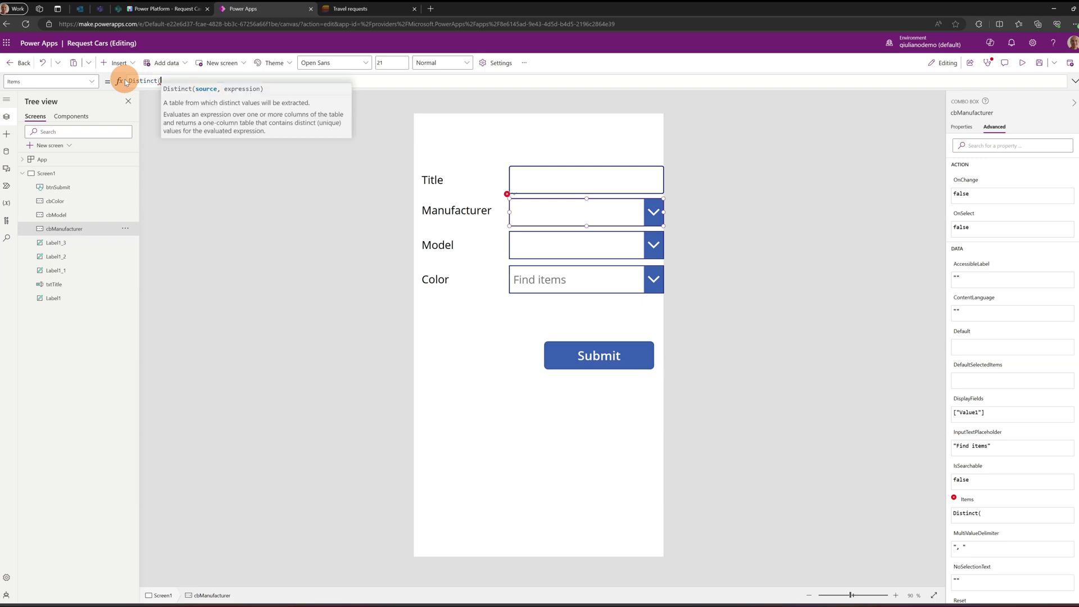
text(Cars)
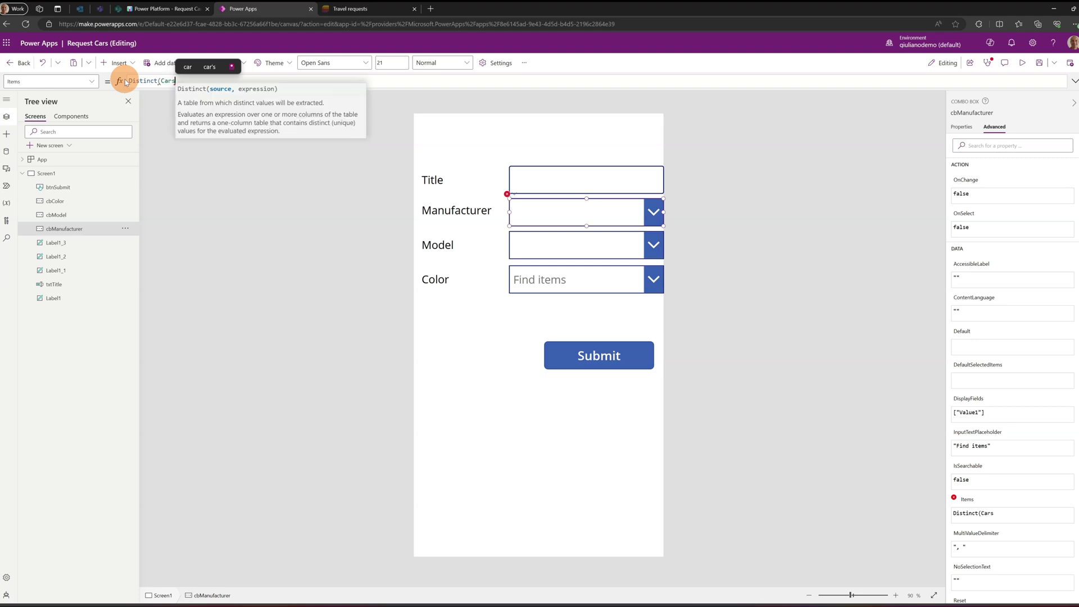
text(,Title)
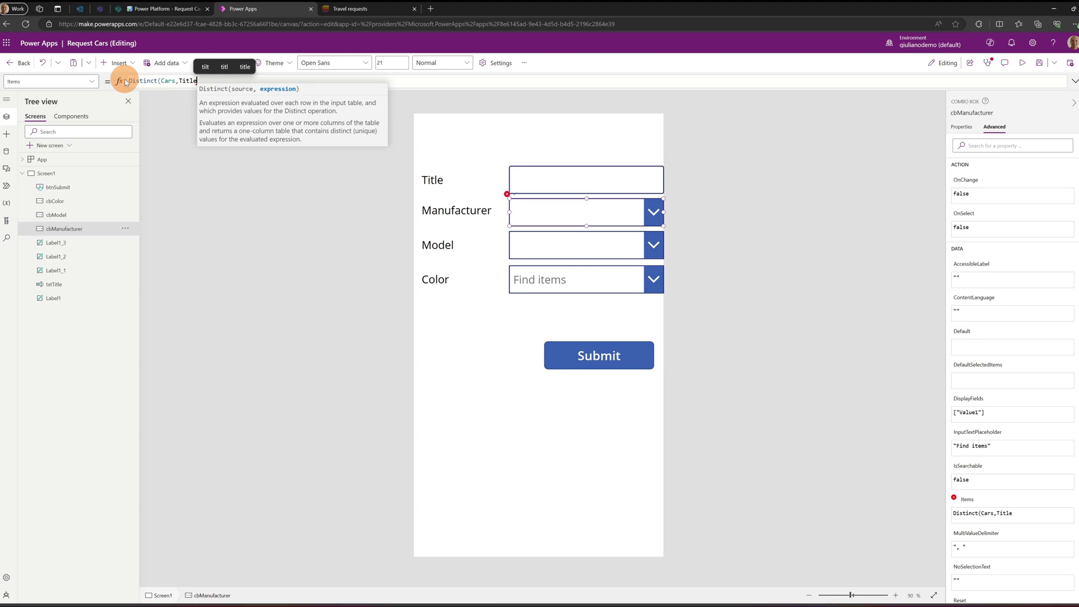
text())
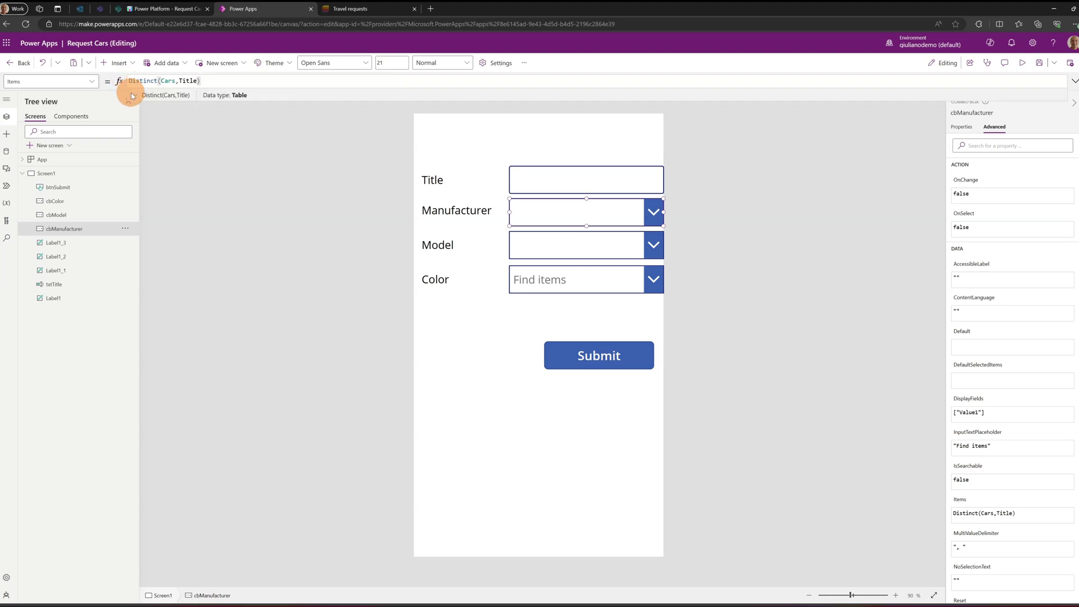
click(136, 95)
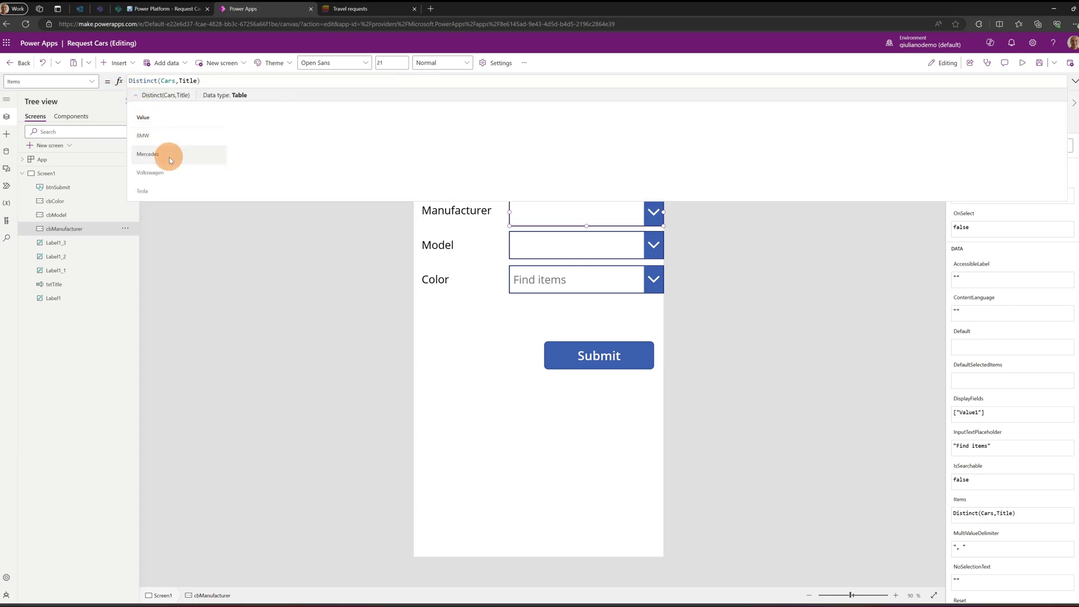
click(255, 230)
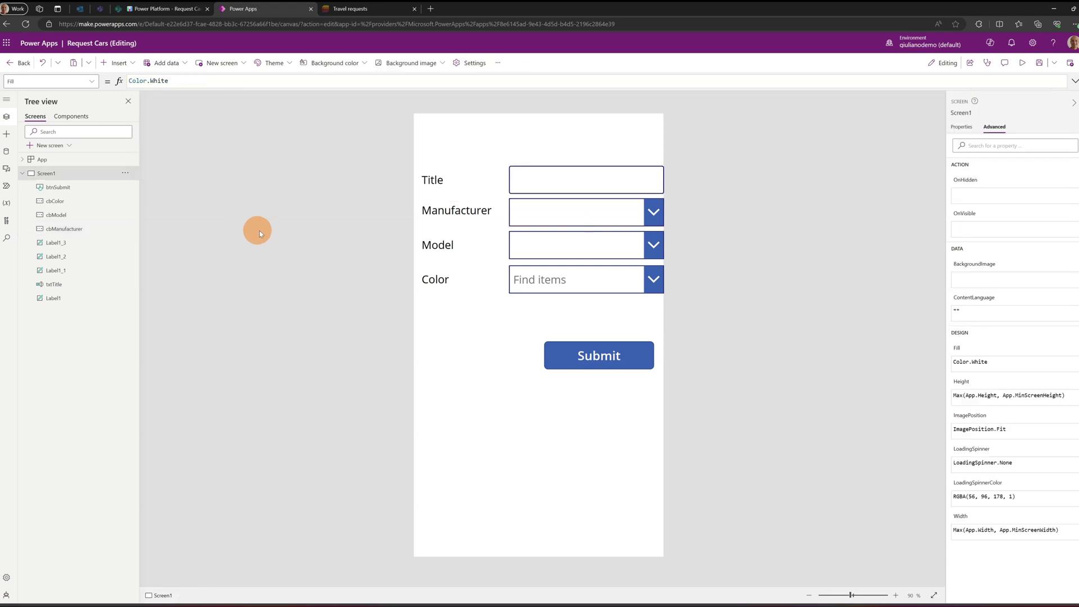
click(583, 213)
click(135, 95)
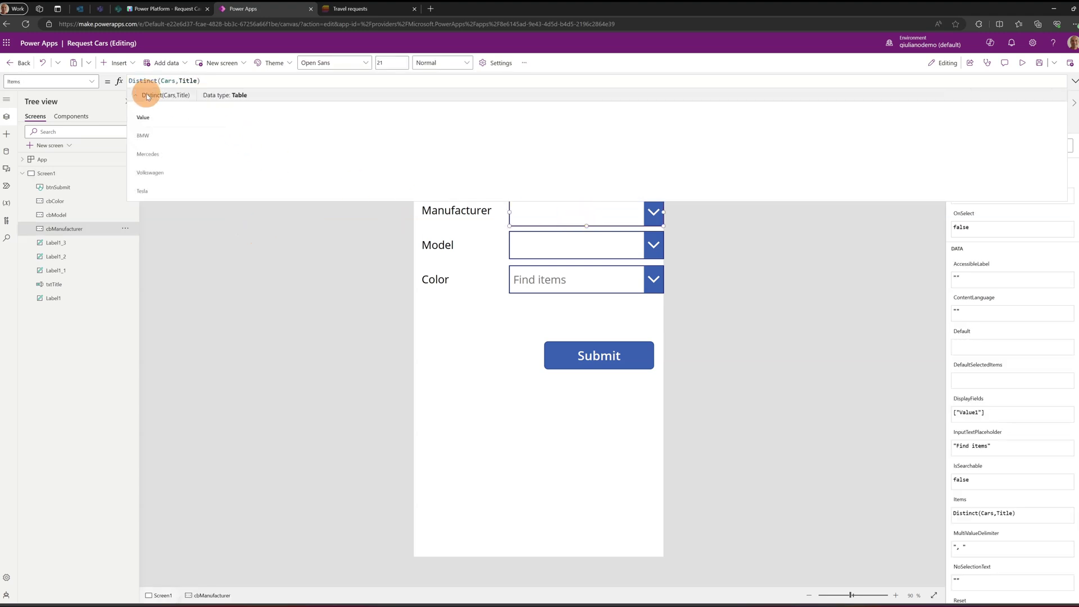
click(135, 94)
click(591, 244)
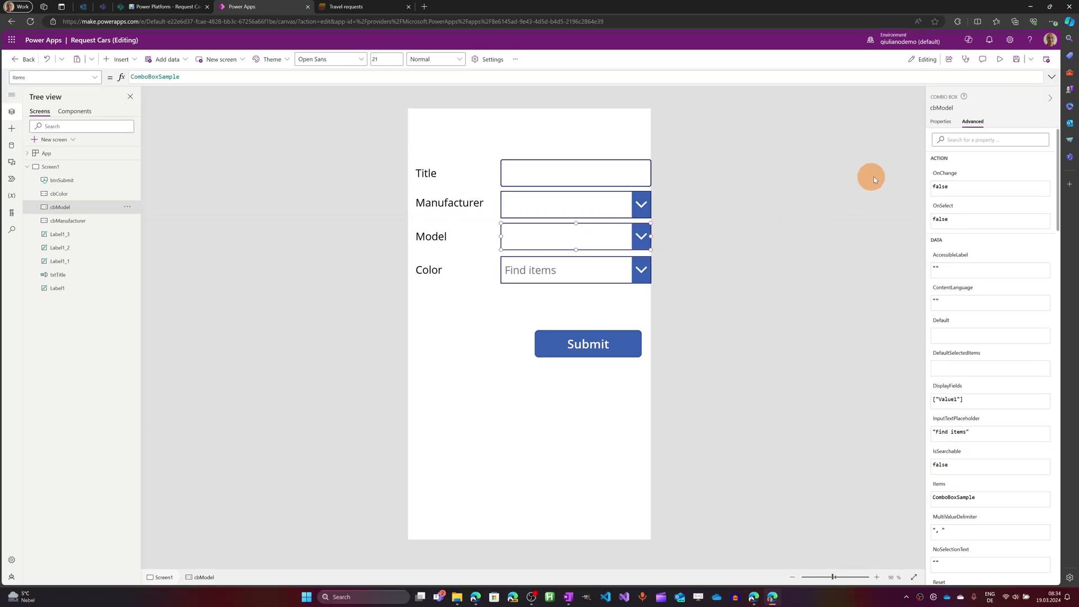
Step: Make cbModel depend on cbManufacturer's value, matched to the Cars Title column
click(939, 126)
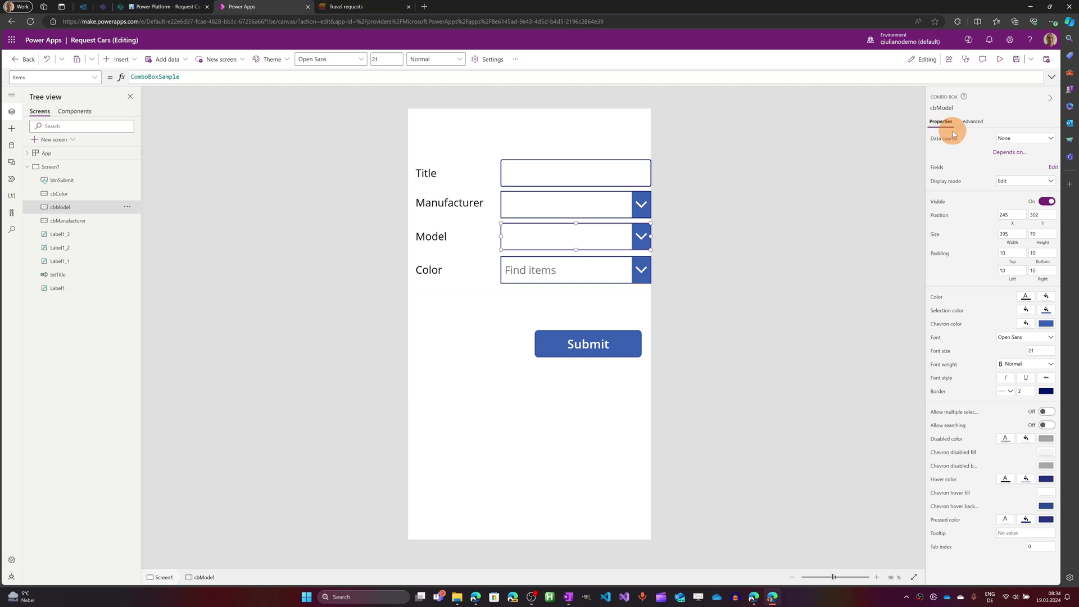
click(1016, 152)
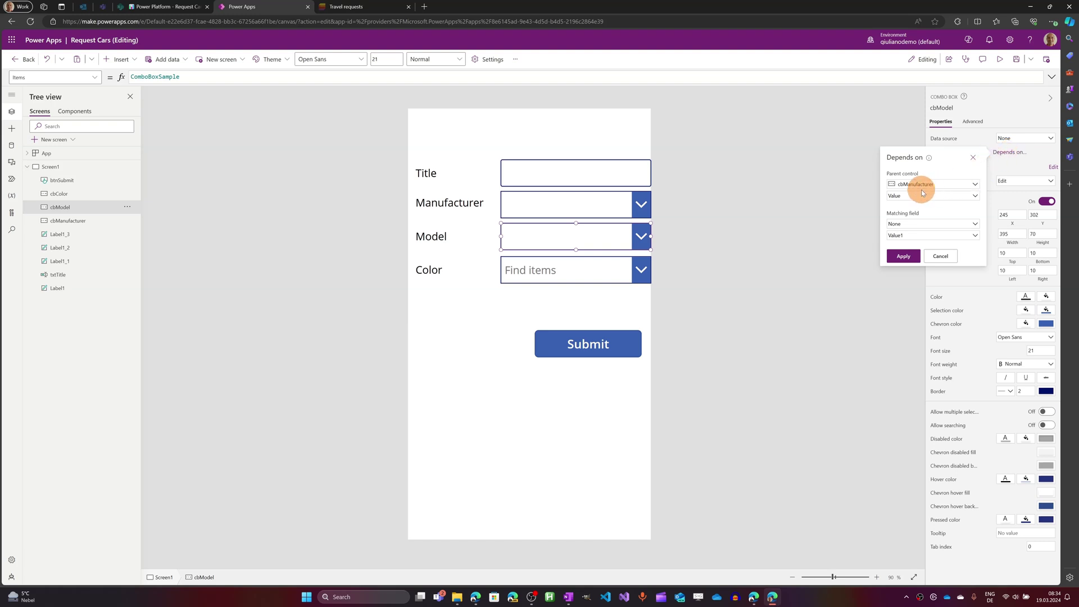
click(928, 225)
click(919, 244)
click(931, 235)
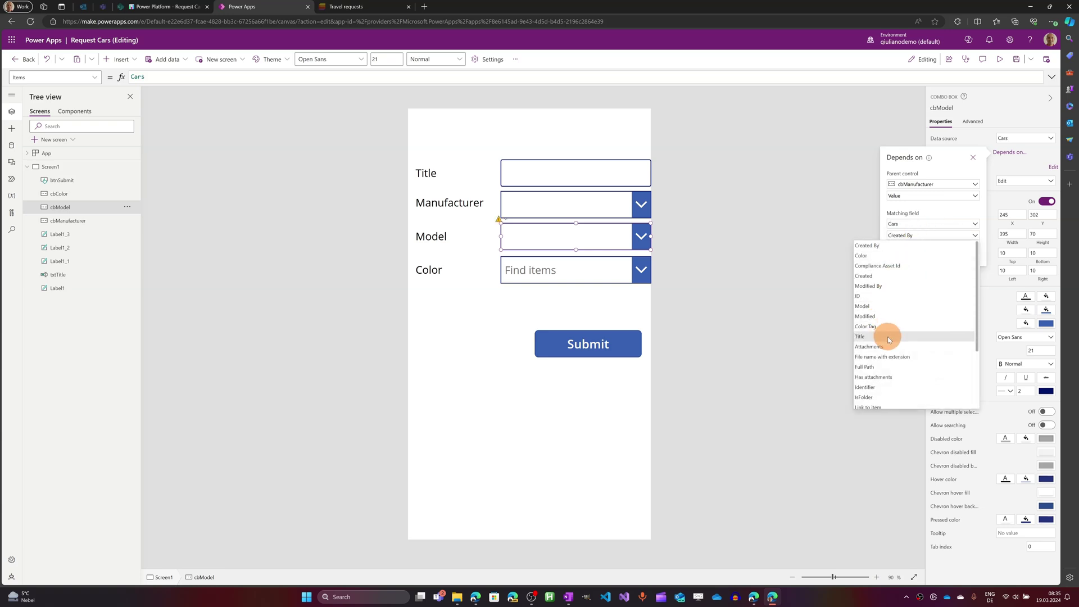
click(860, 335)
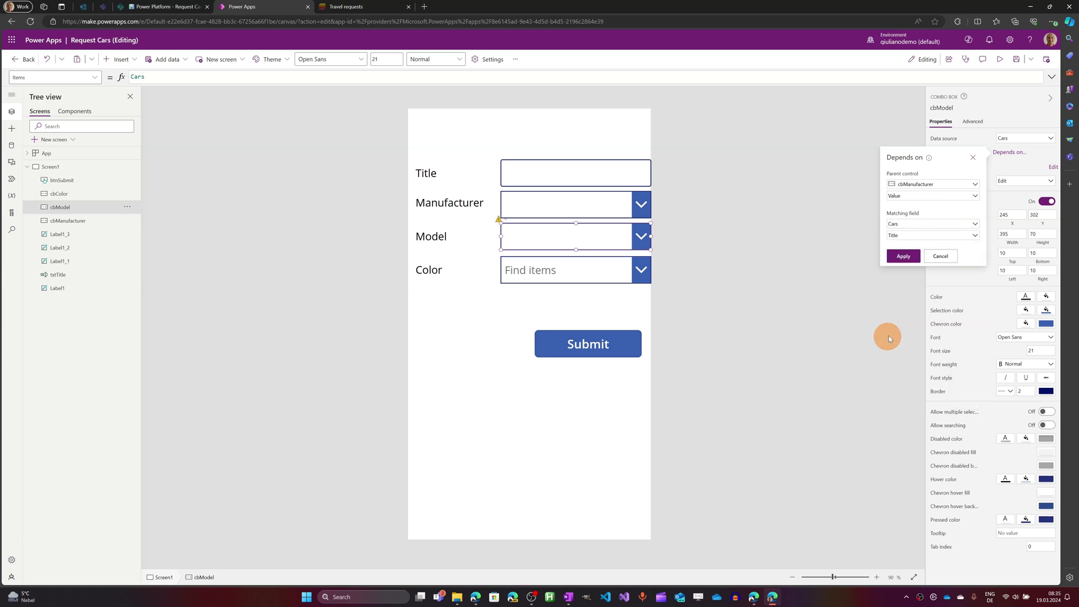
click(909, 255)
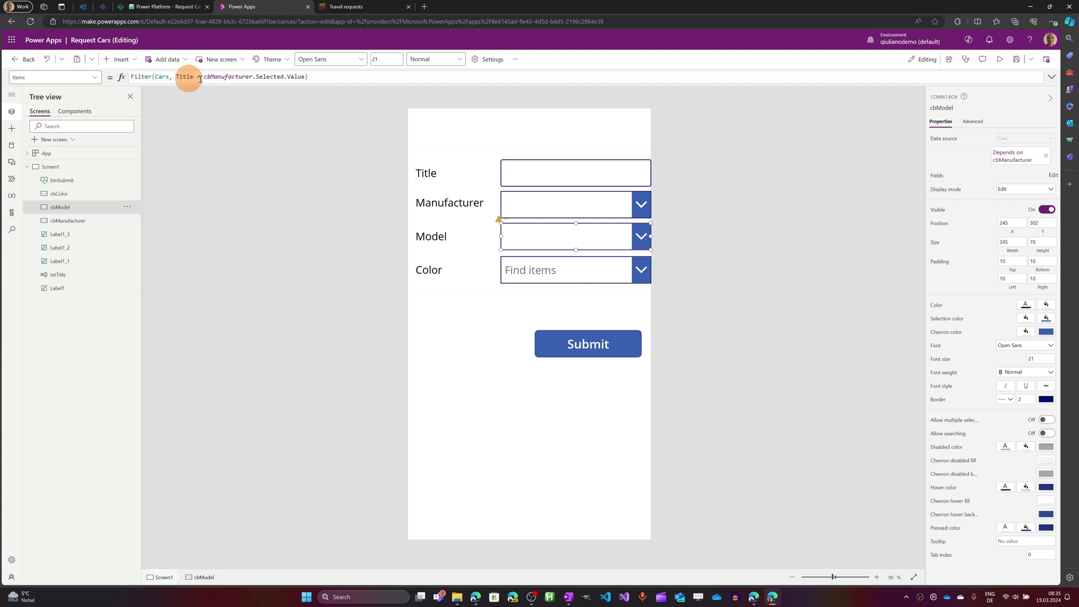
Step: Change cbModel's Items to Distinct(Filter(Cars, Title = cbManufacturer.Selected.Value), Model)
click(329, 77)
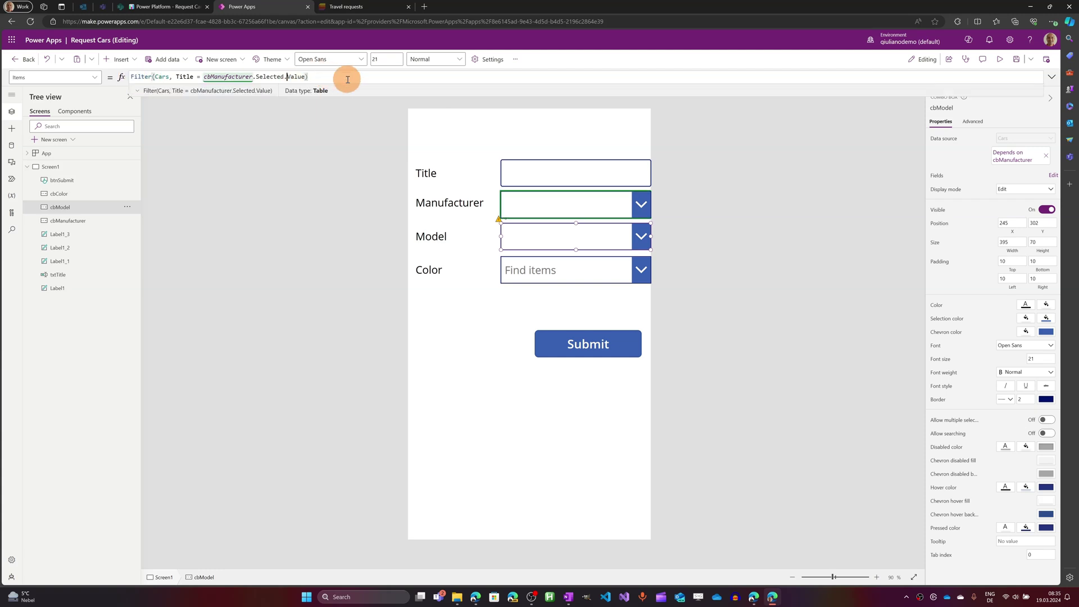
key(ctrl+Left)
key(Home)
text(Disti)
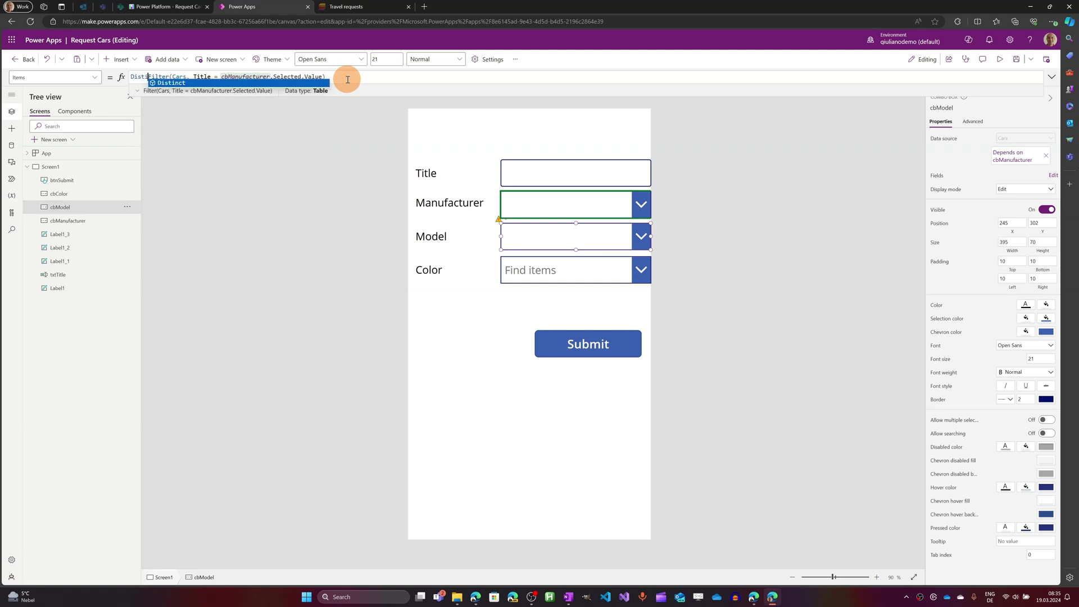
key(Tab)
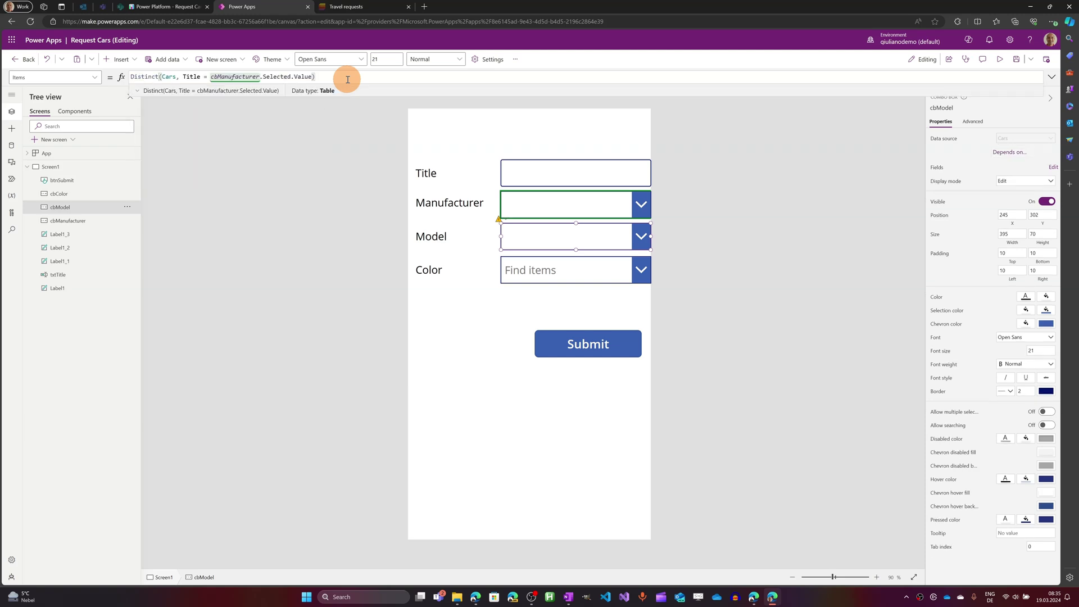
text(fi)
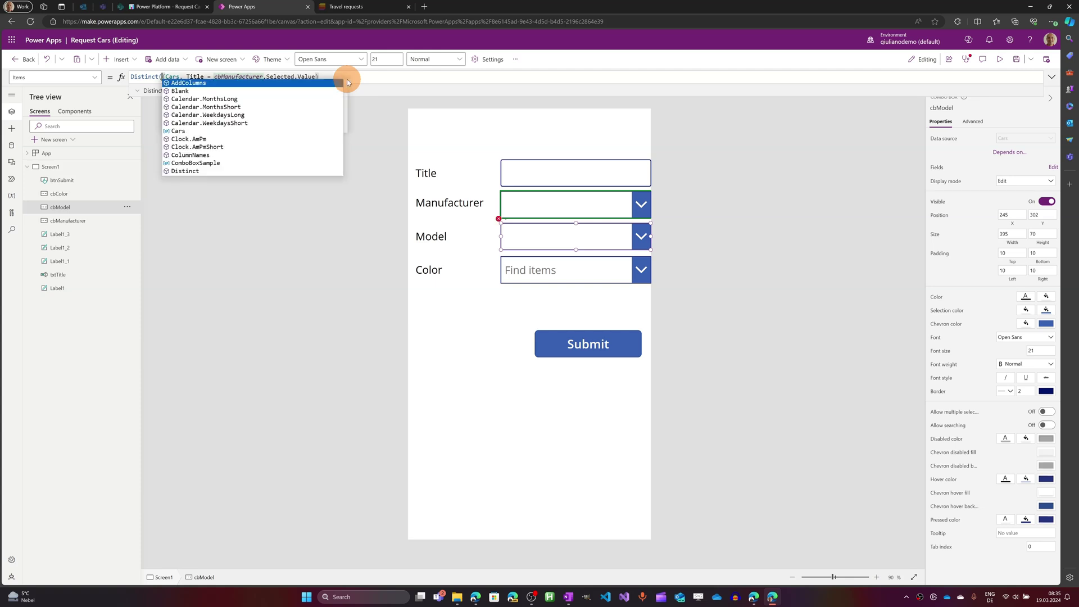
key(Tab)
text(()
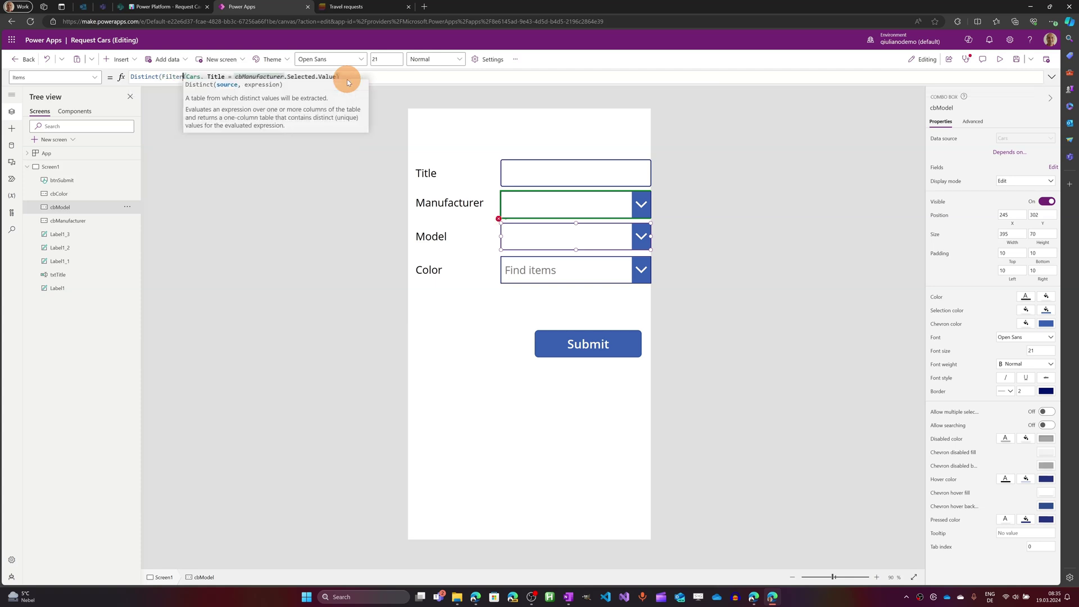
key(End)
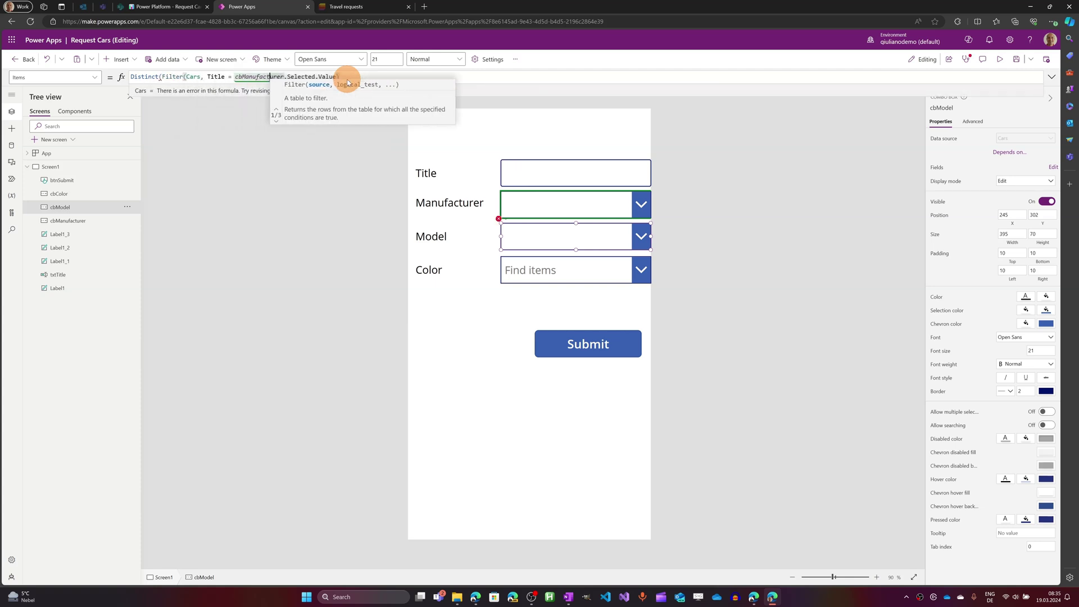
click(348, 78)
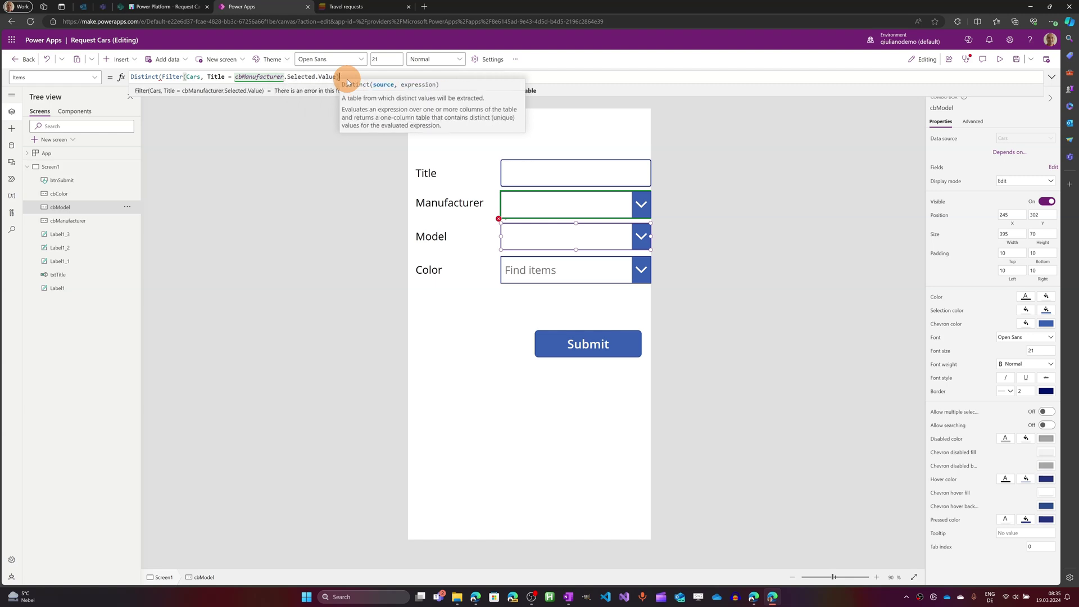
text(), )
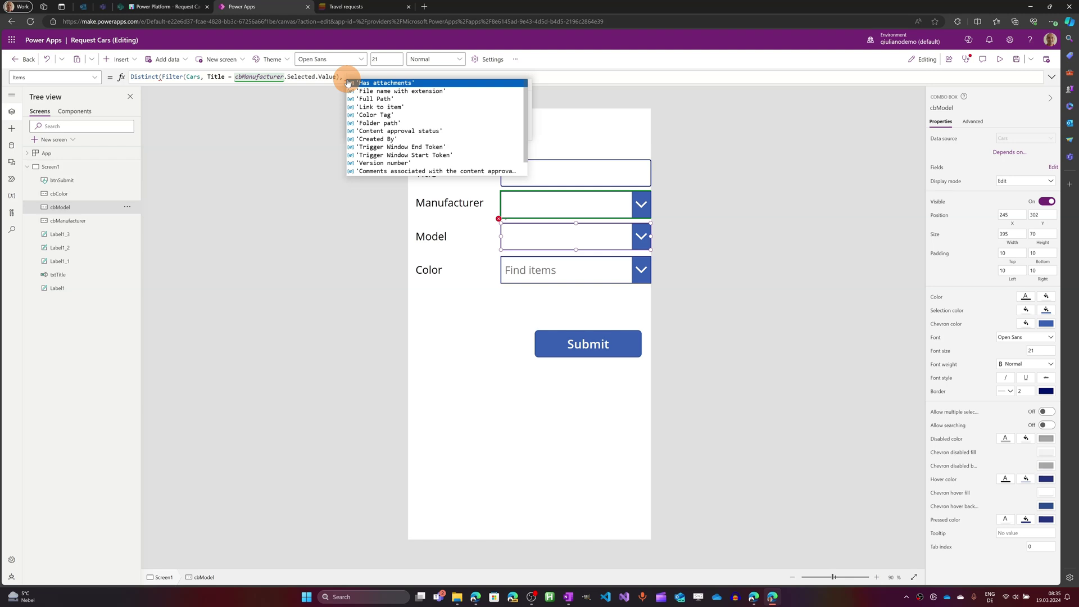
text(Model))
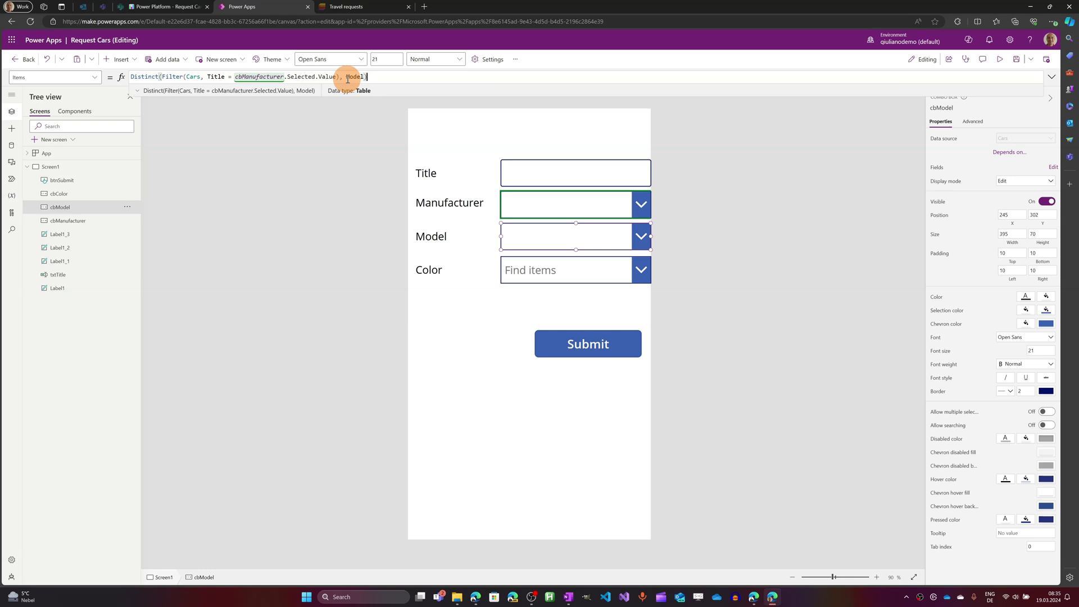
click(139, 92)
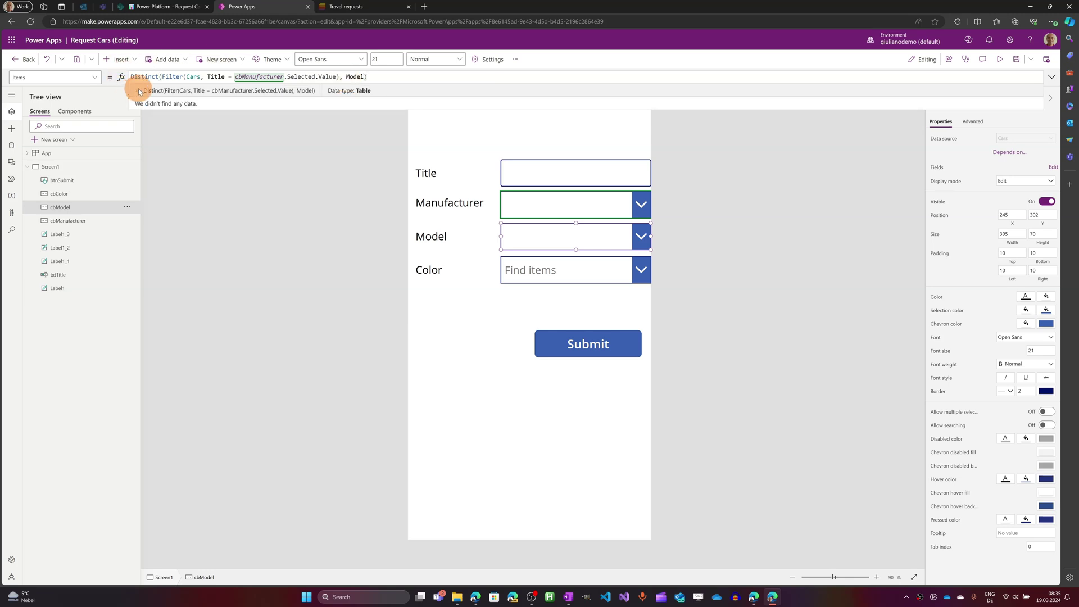
click(139, 91)
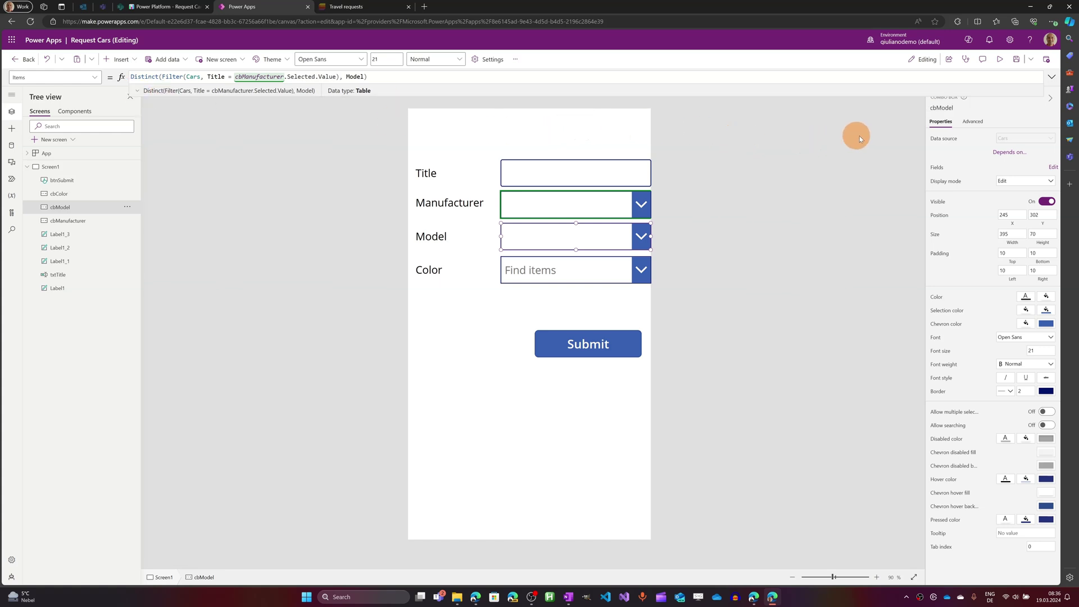
click(999, 59)
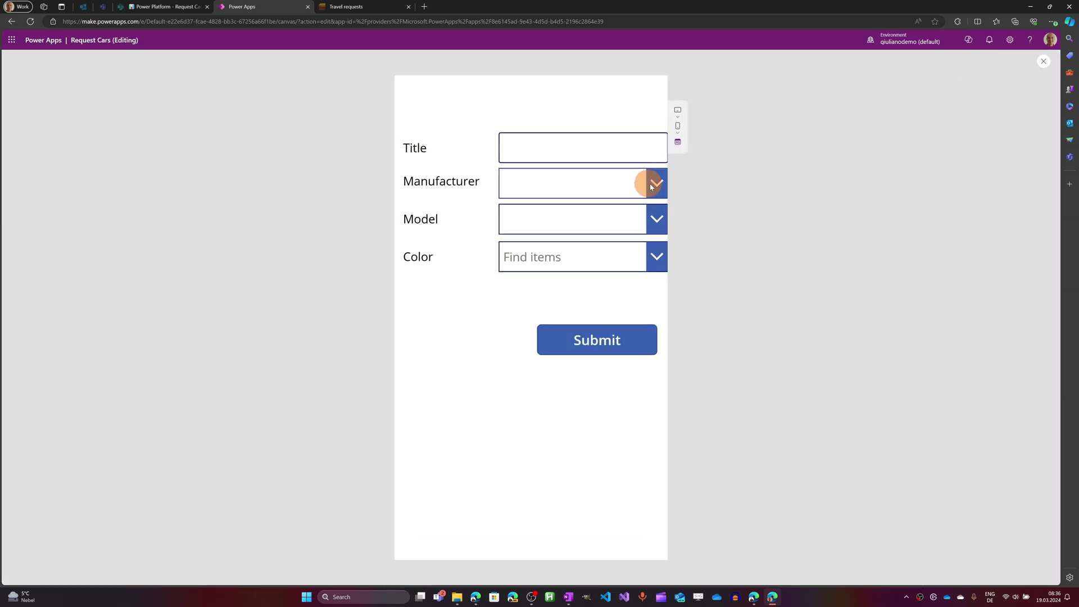
click(656, 183)
click(573, 188)
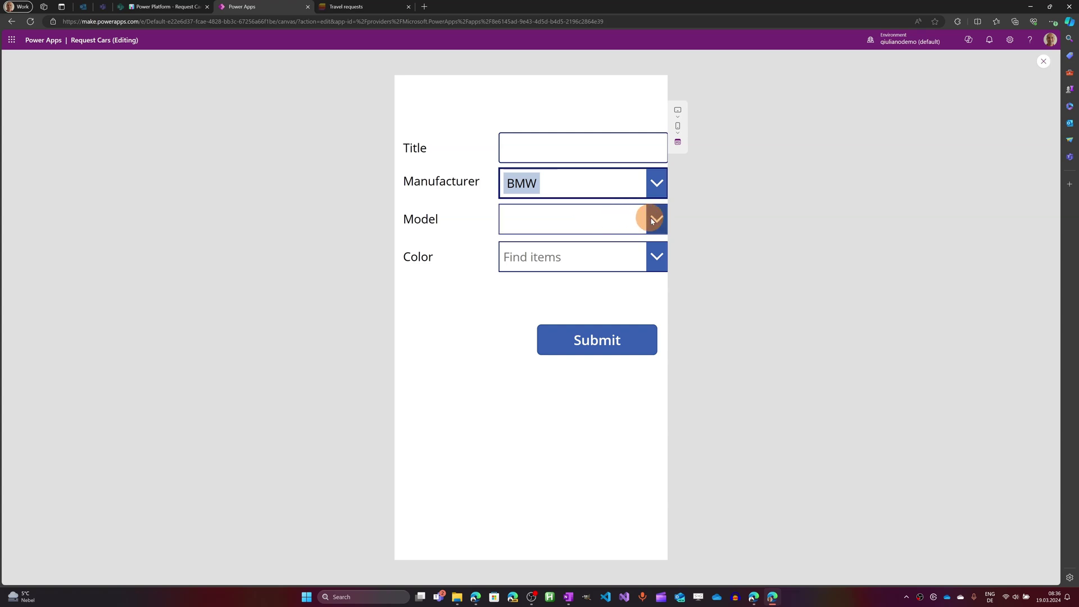
click(655, 219)
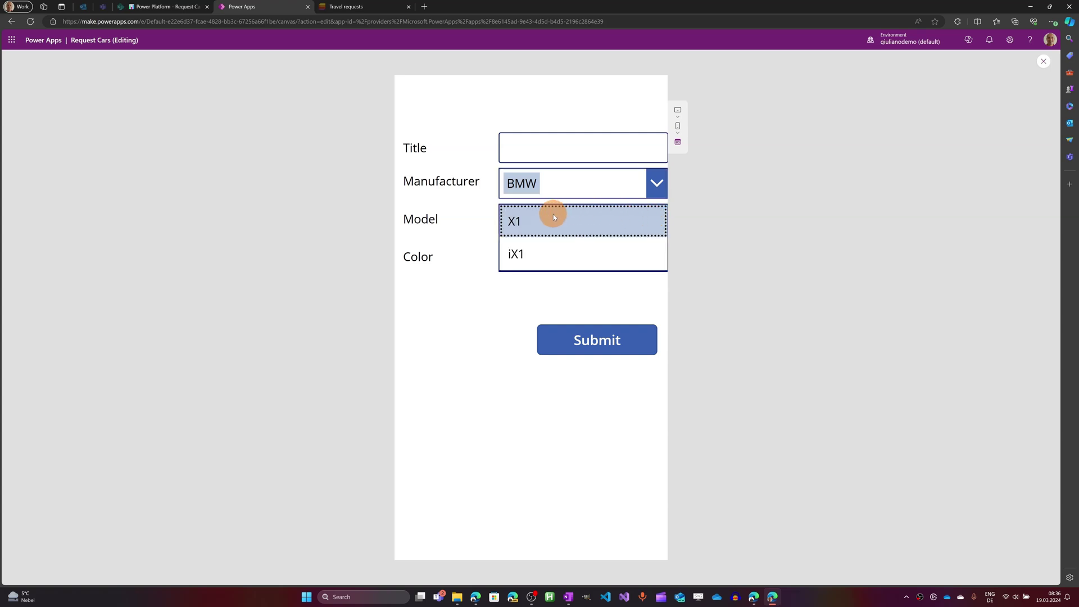
click(594, 190)
click(532, 183)
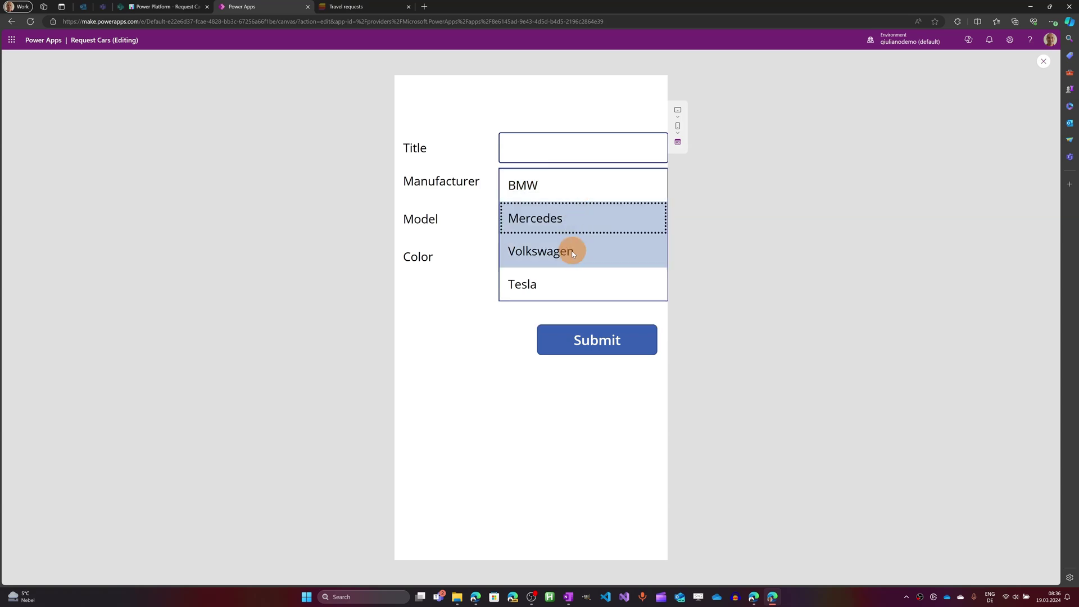
click(526, 284)
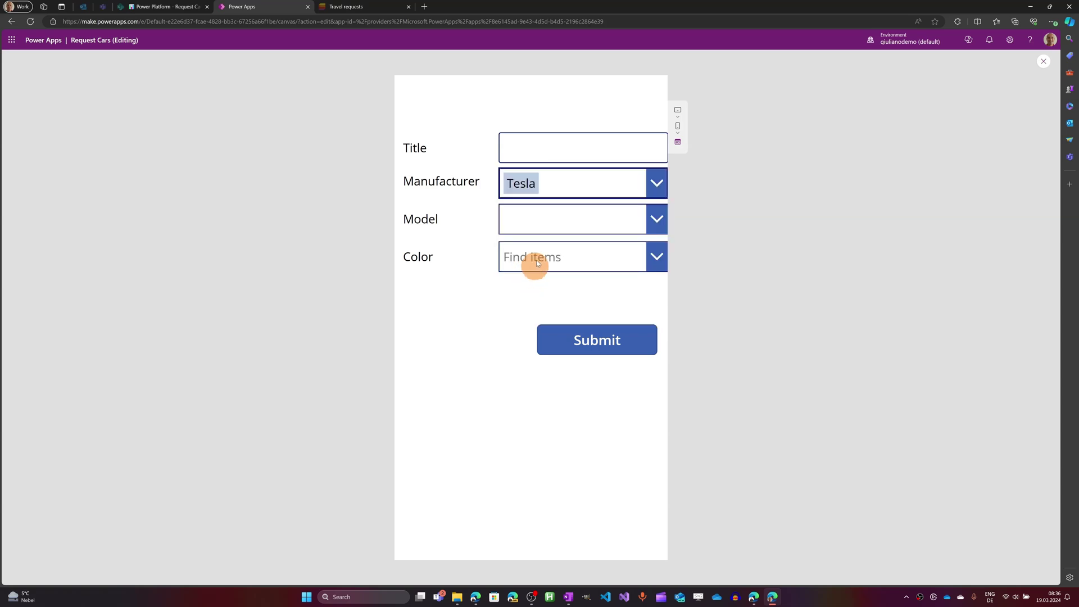
click(657, 218)
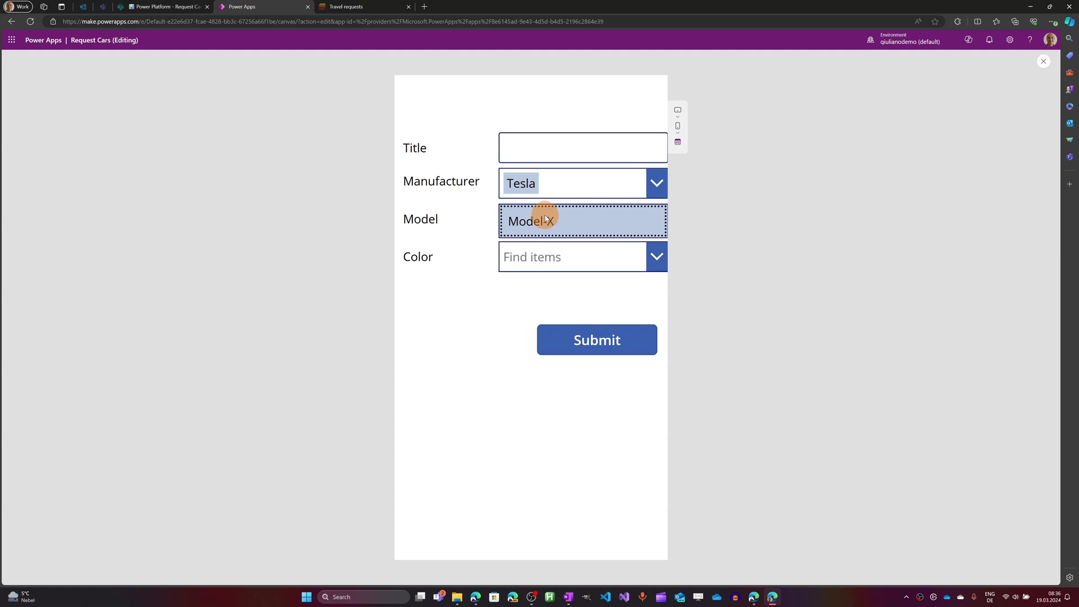
click(539, 183)
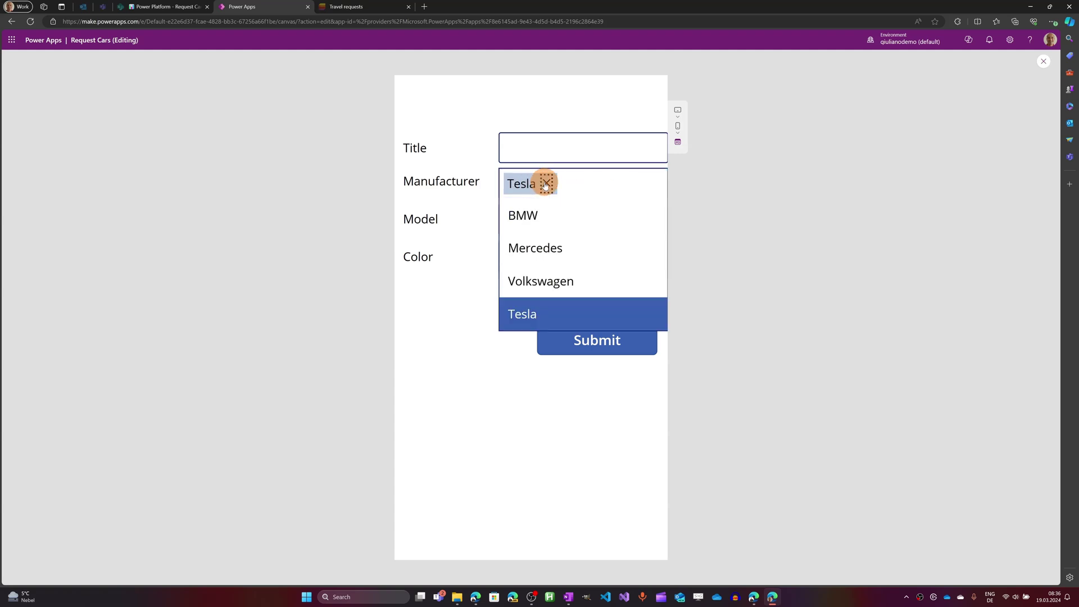
click(546, 182)
Step: Leave the preview and select the Color combo box
click(1043, 61)
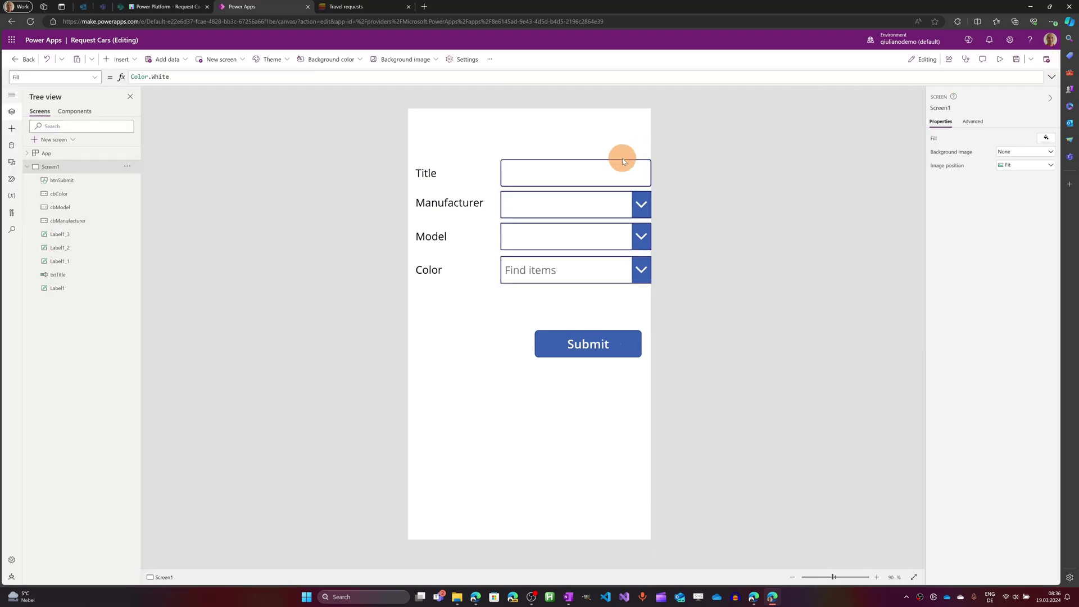
click(556, 235)
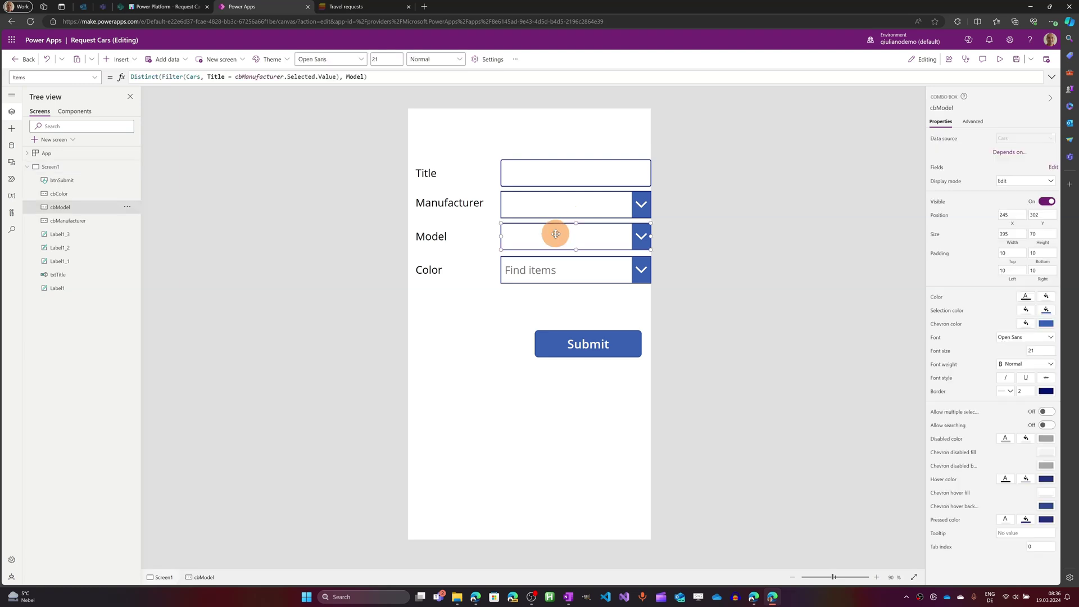
click(537, 269)
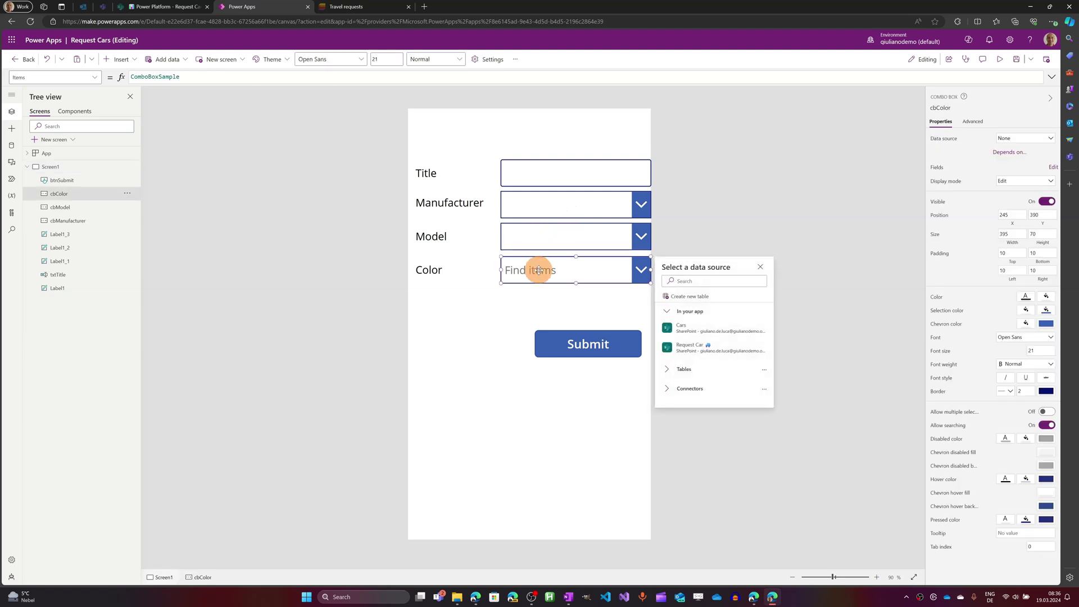
click(481, 295)
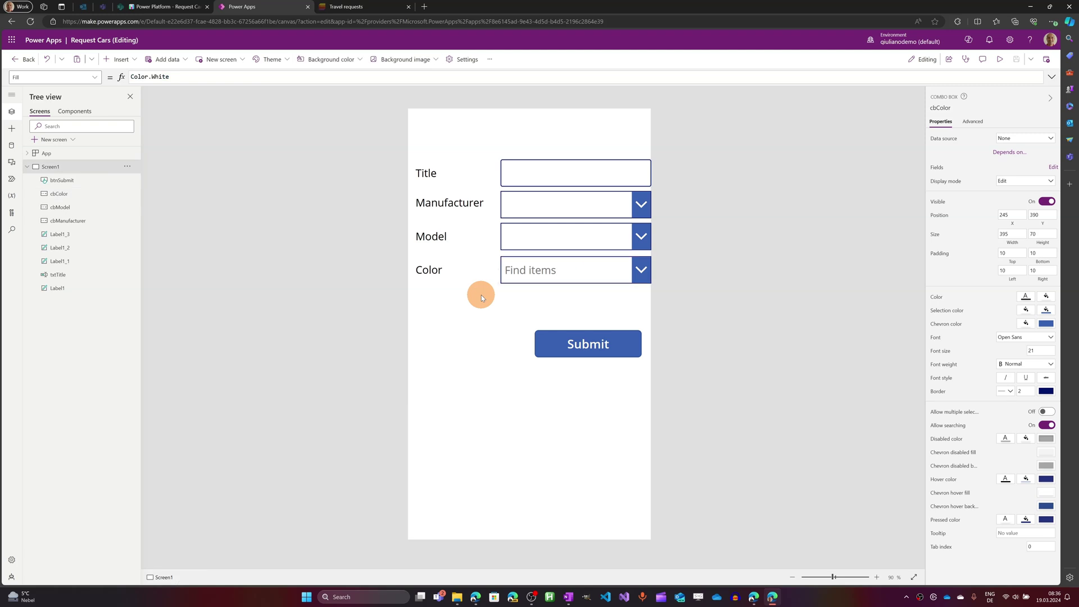
key(Tab)
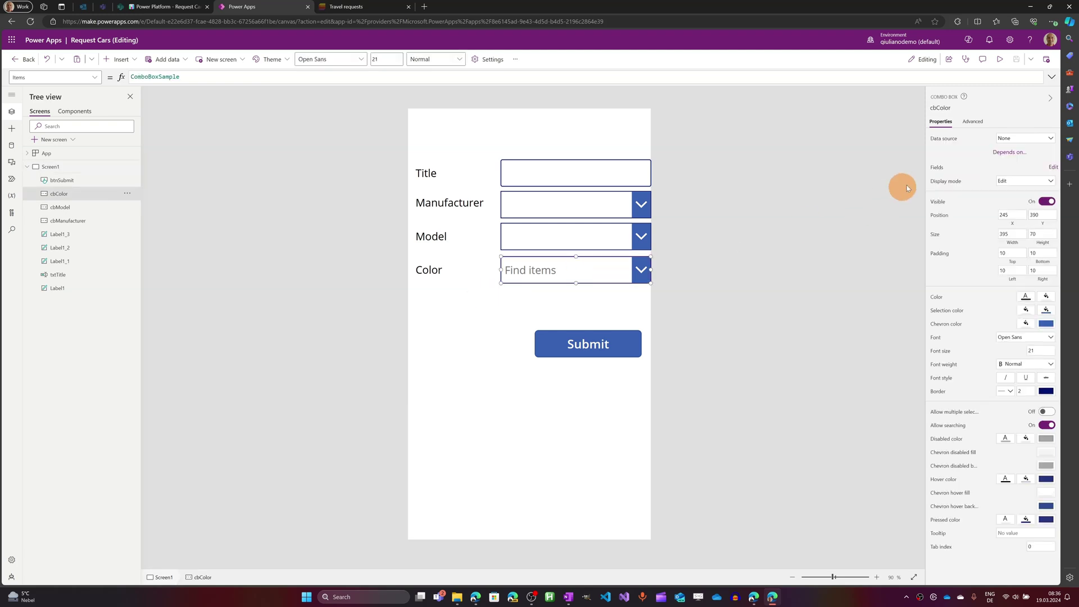
Step: Make cbColor depend on cbModel, matched to the Cars Model column
click(1010, 152)
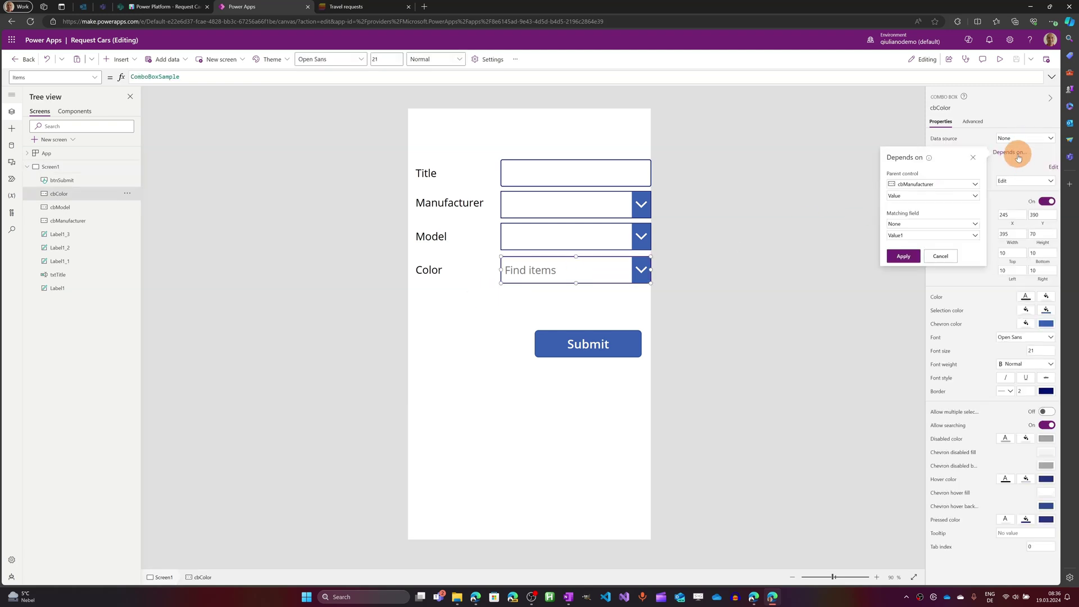
click(975, 184)
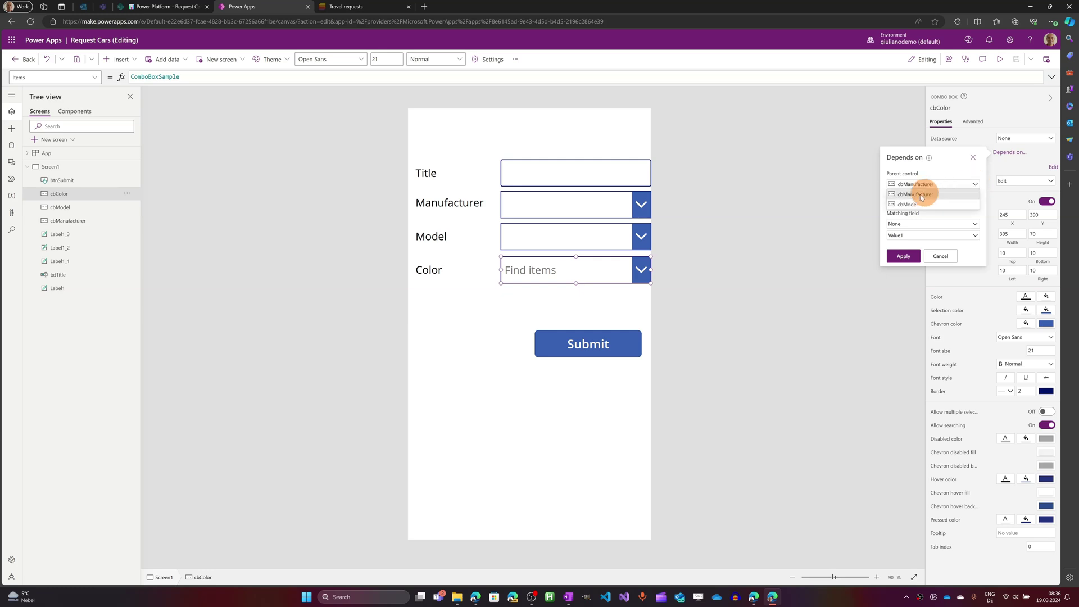
click(907, 205)
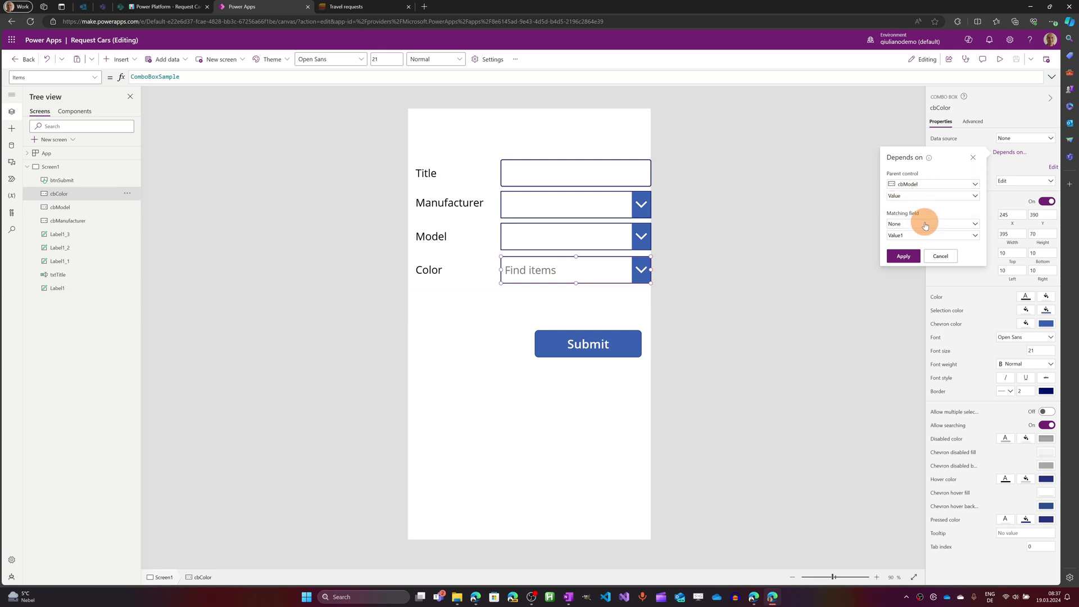
click(974, 225)
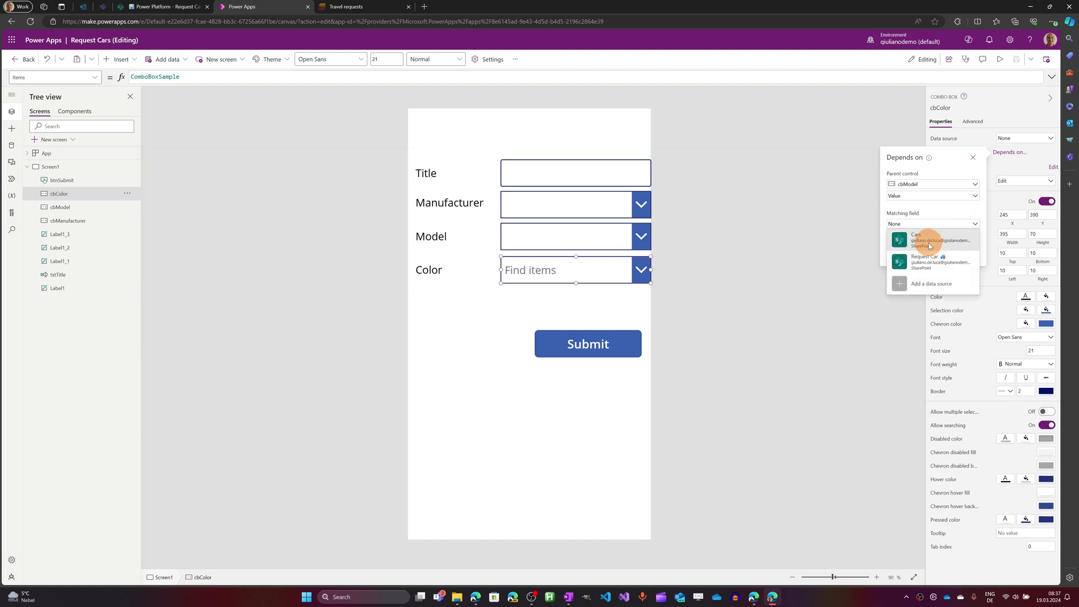
click(927, 242)
click(973, 236)
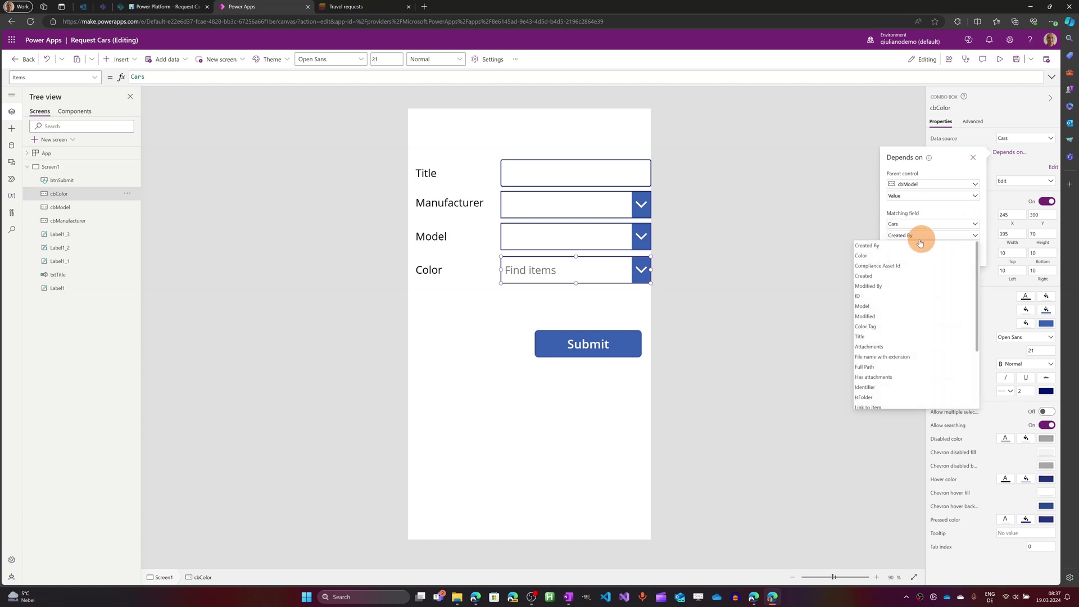
click(875, 306)
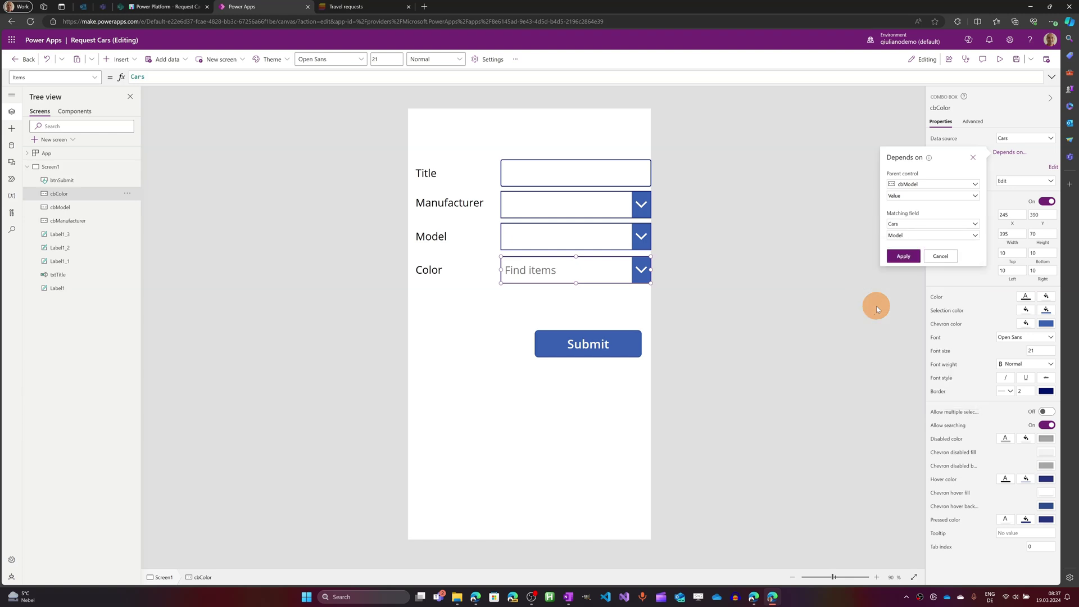
click(904, 256)
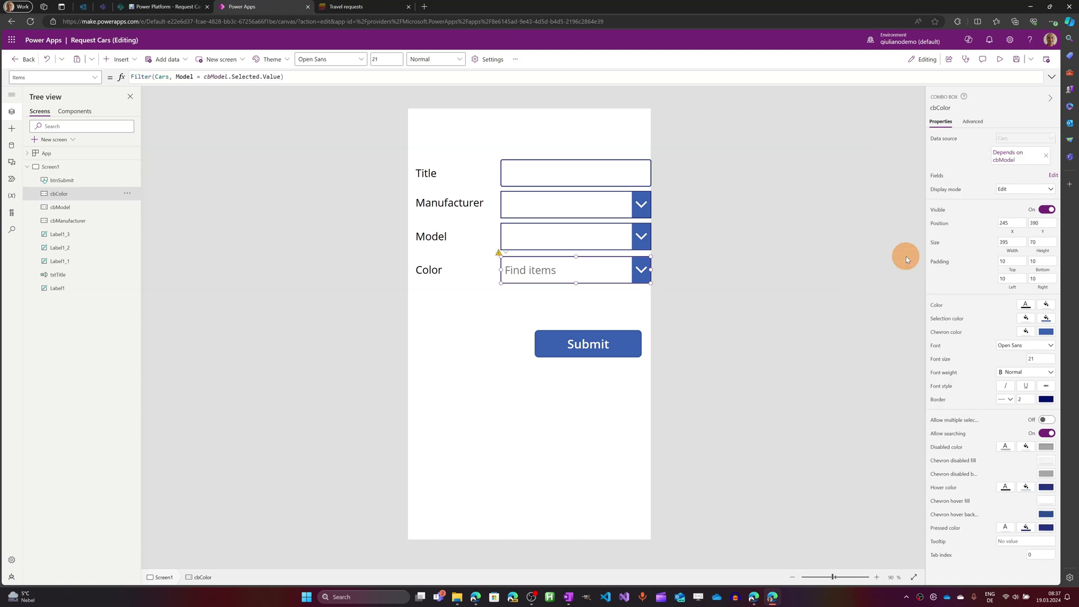
Step: Change cbColor's Items to Distinct(Filter(Cars, Model = cbModel.Selected.Value), Color)
click(291, 76)
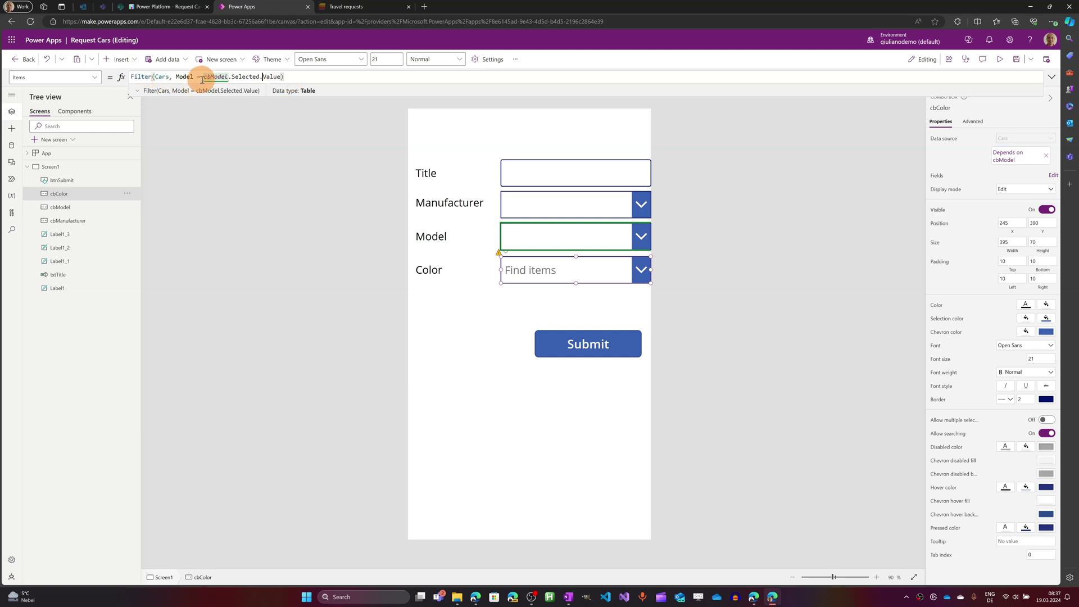
key(Home)
text(Distinct(Filter)
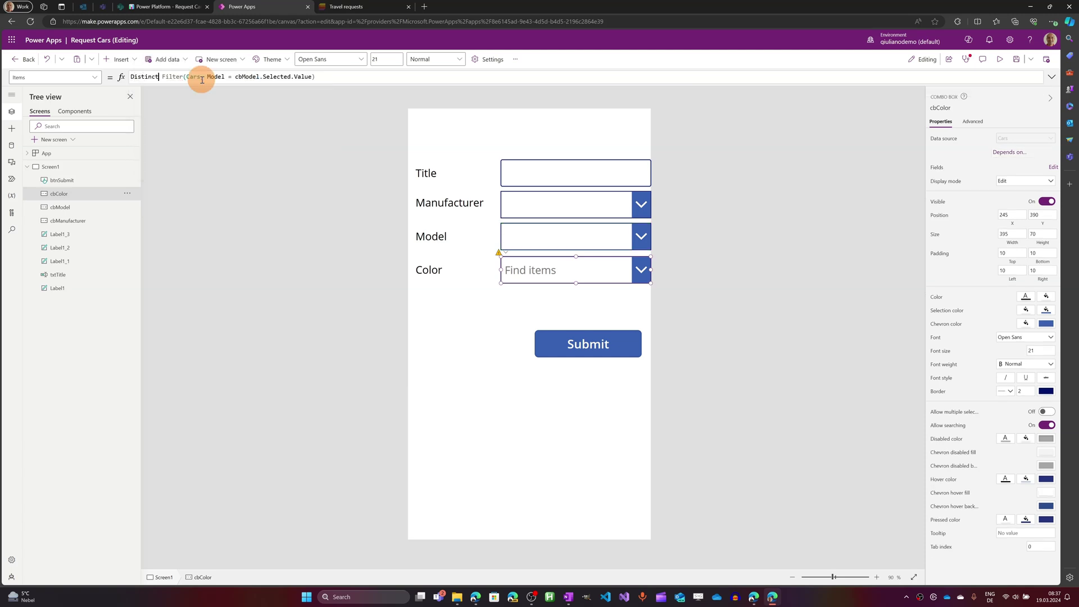
text(()
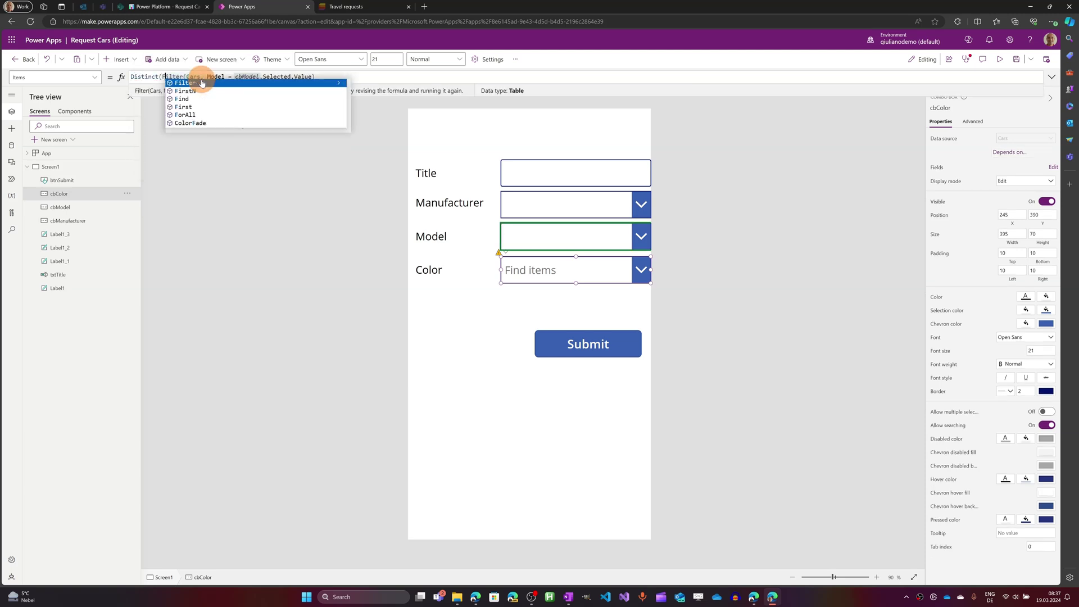
key(Right)
key(Right)
key(Right)
key(End)
text(,)
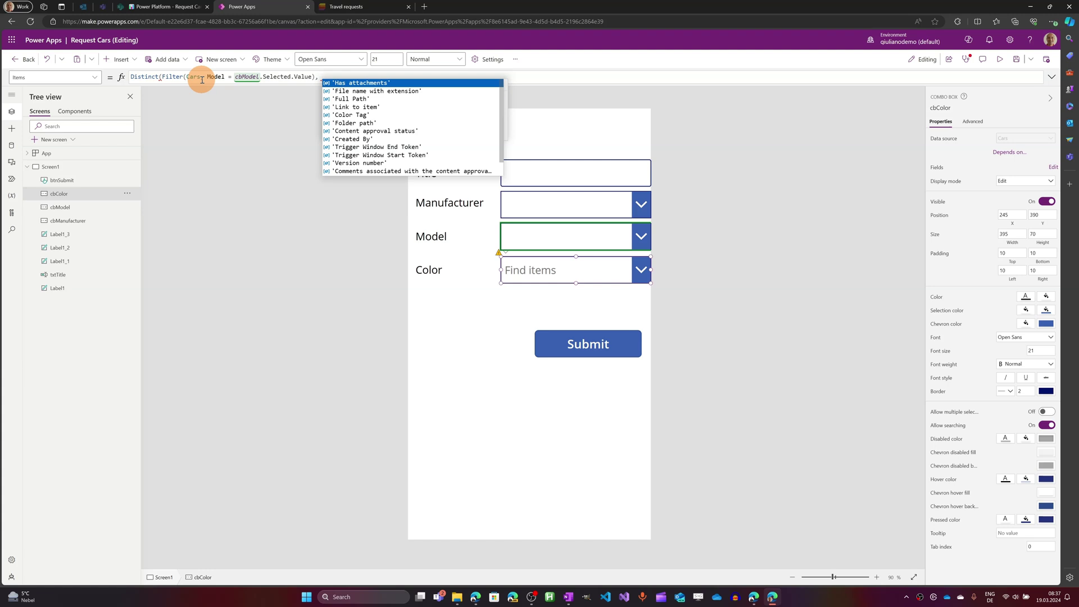
text( Color))
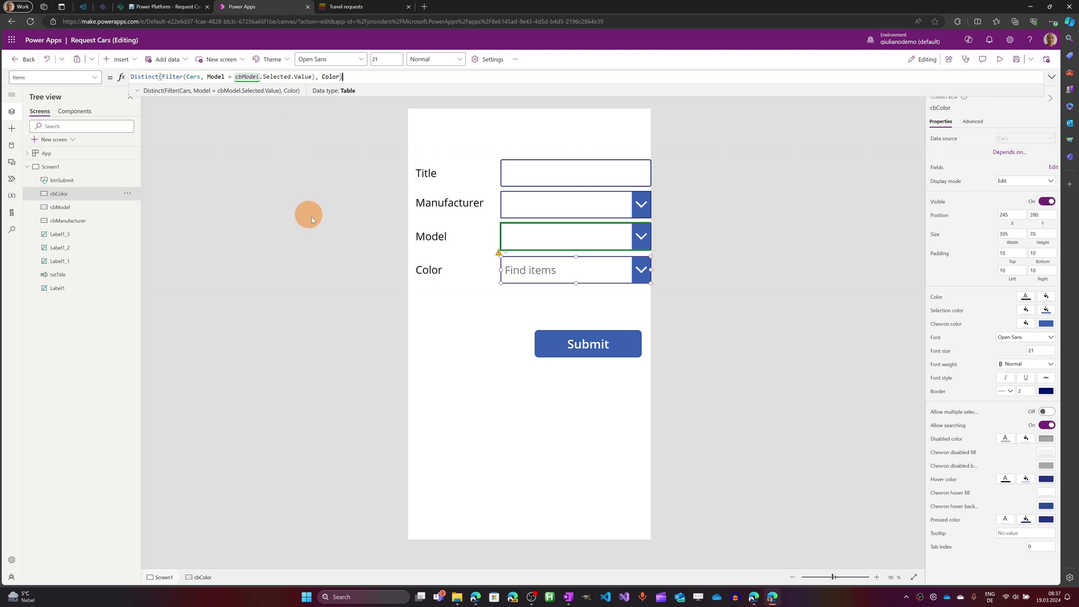
click(446, 321)
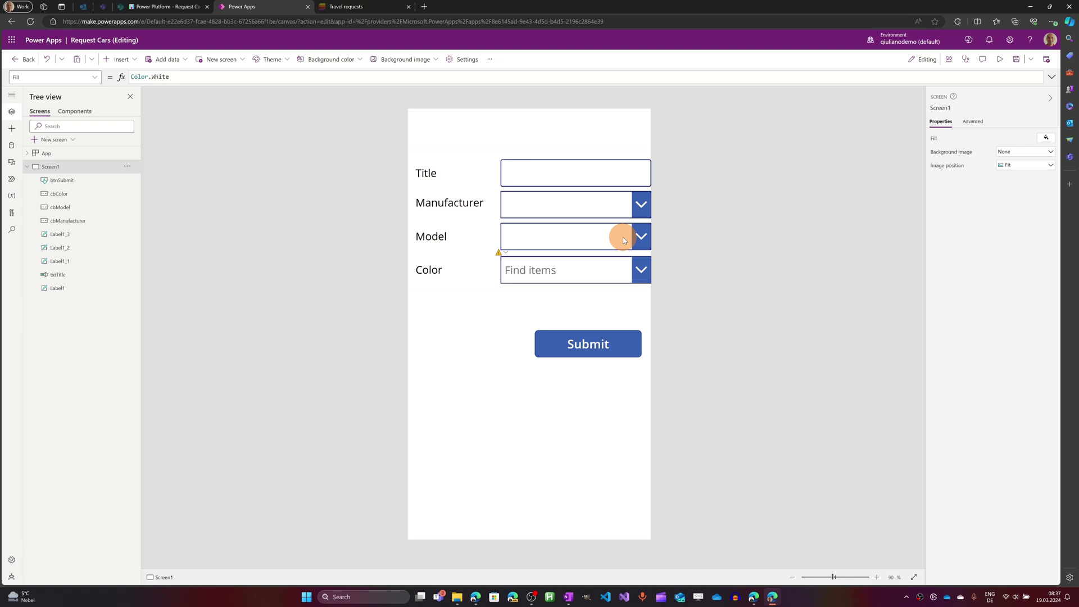
Step: Preview the app and choose BMW, model iX1 and colour White
click(616, 268)
click(998, 59)
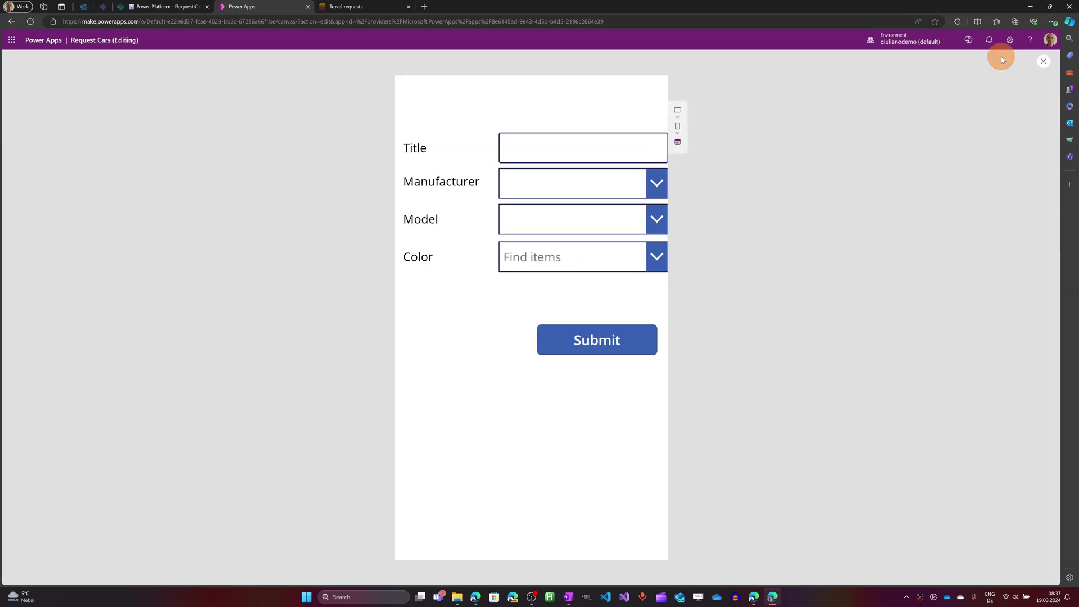
click(657, 182)
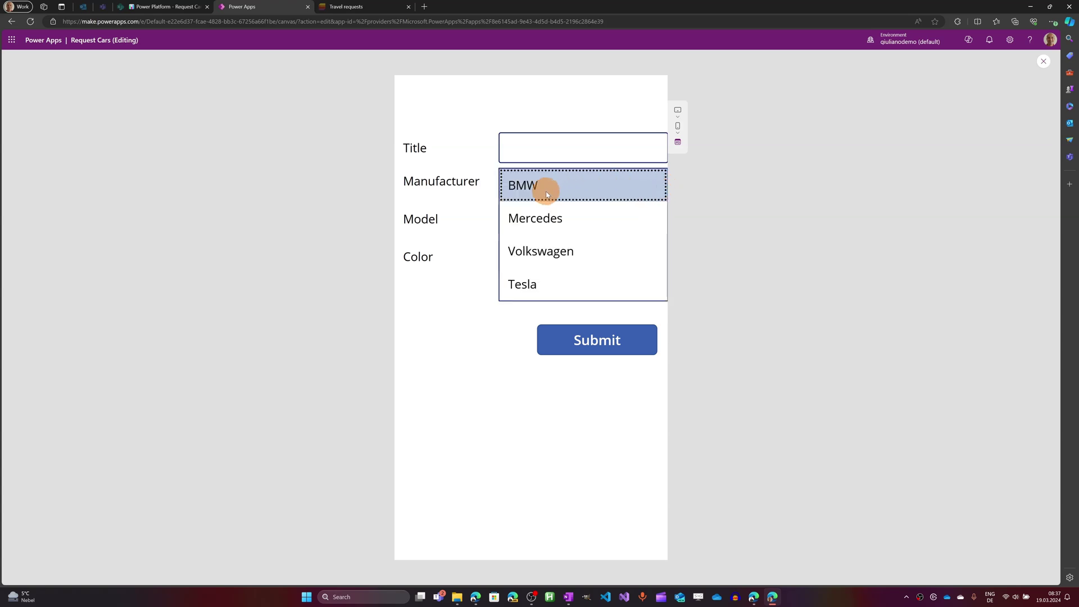
click(545, 192)
click(657, 219)
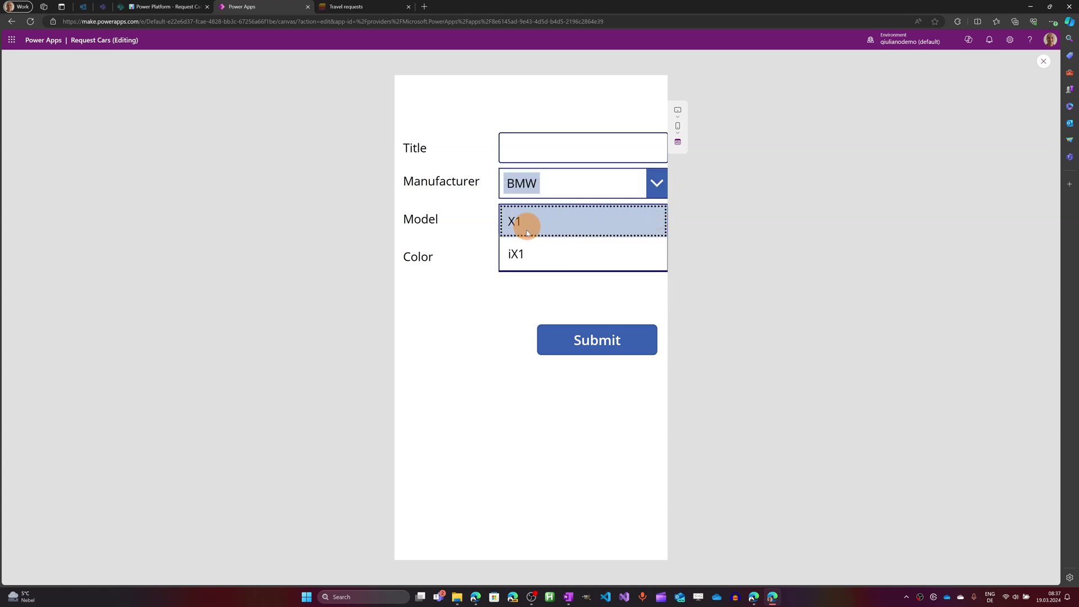
click(523, 254)
click(657, 257)
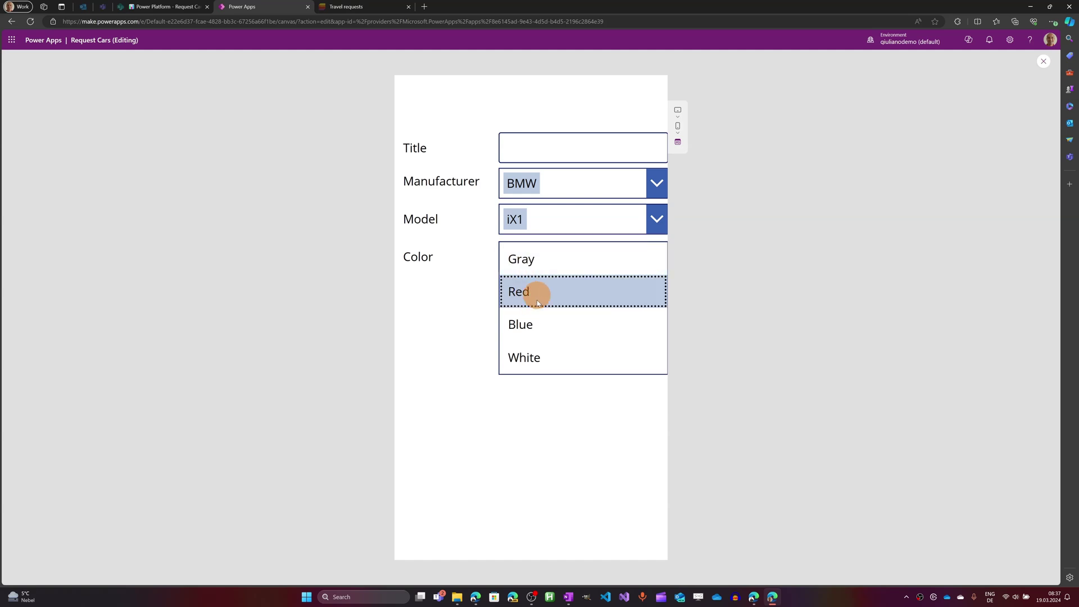
click(540, 362)
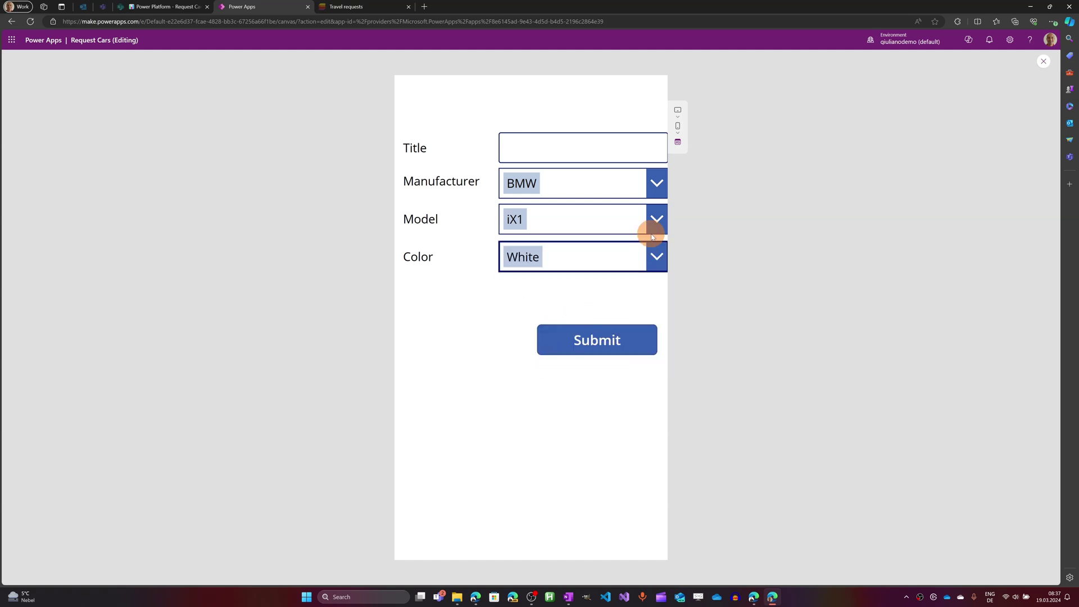
Step: Try Mercedes as manufacturer, remove it again, and close the preview
click(540, 182)
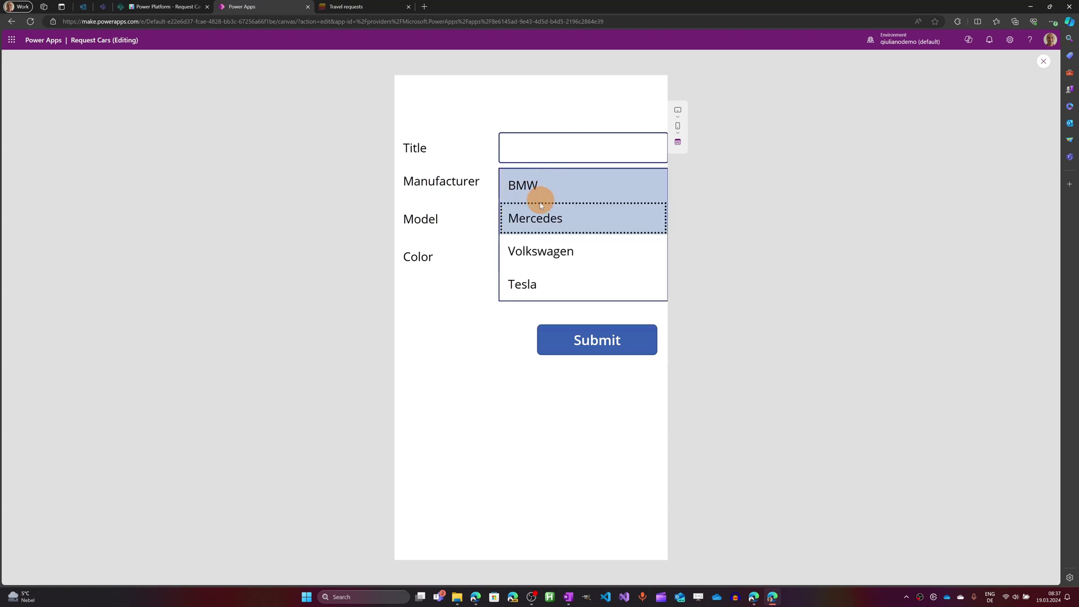
click(534, 217)
click(557, 182)
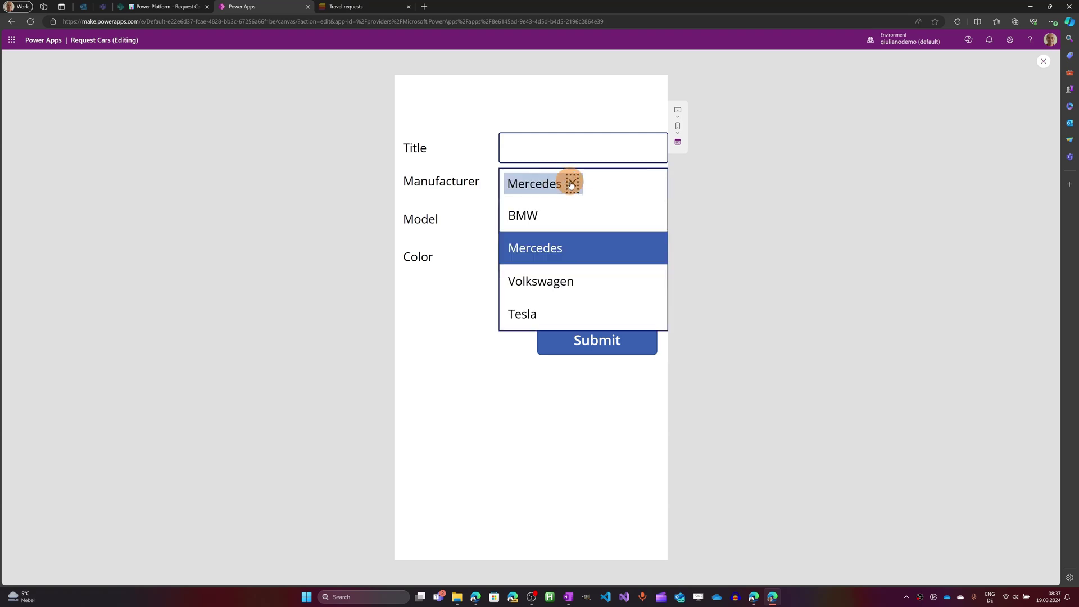
click(573, 184)
click(758, 211)
click(1043, 61)
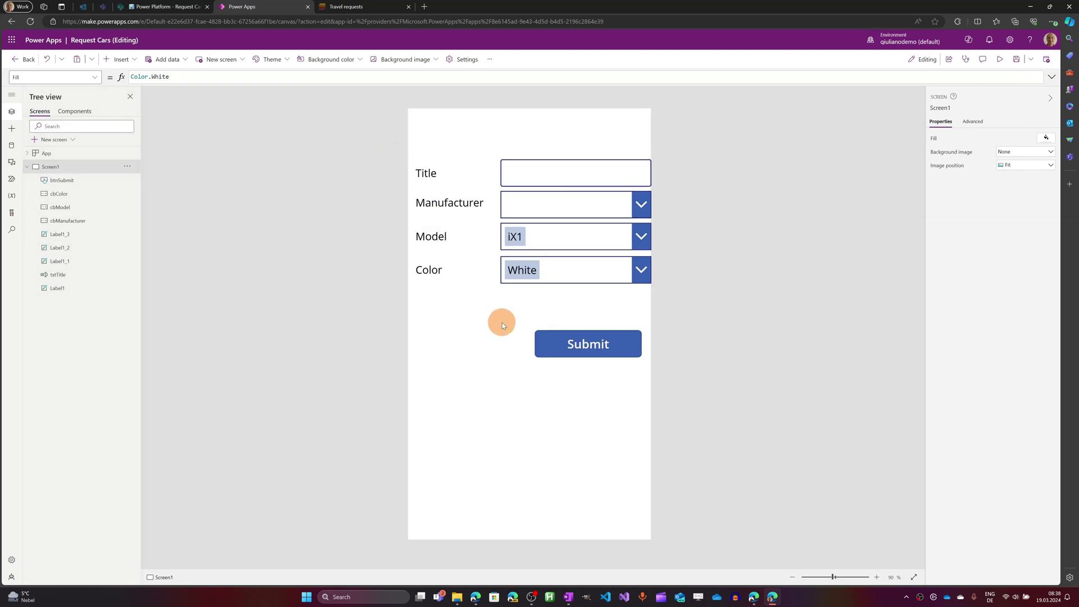
Step: Select the Submit button on the canvas to edit its OnSelect formula
click(566, 354)
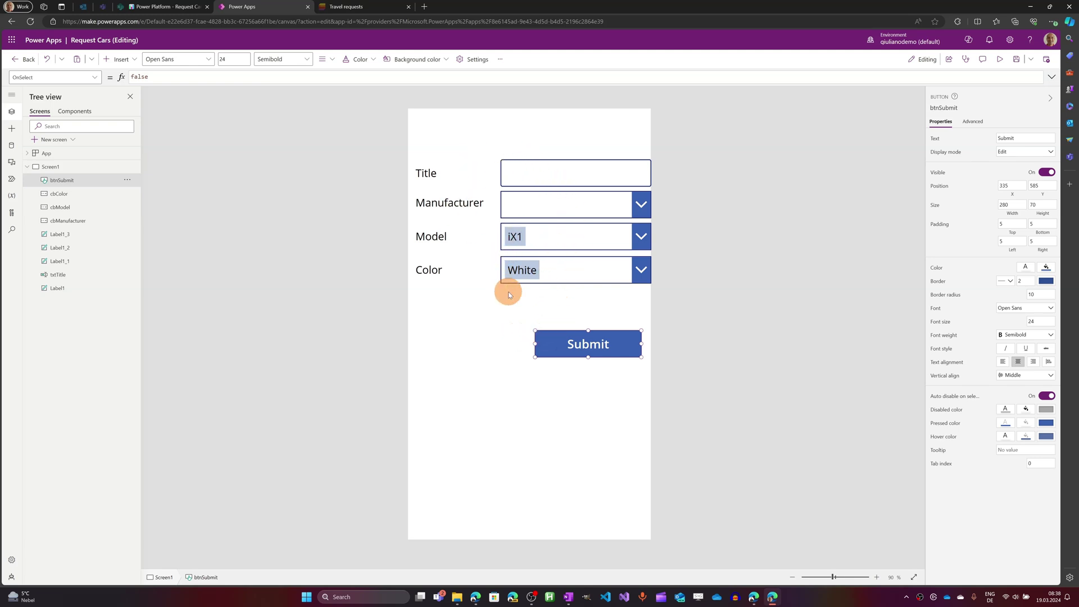
click(165, 7)
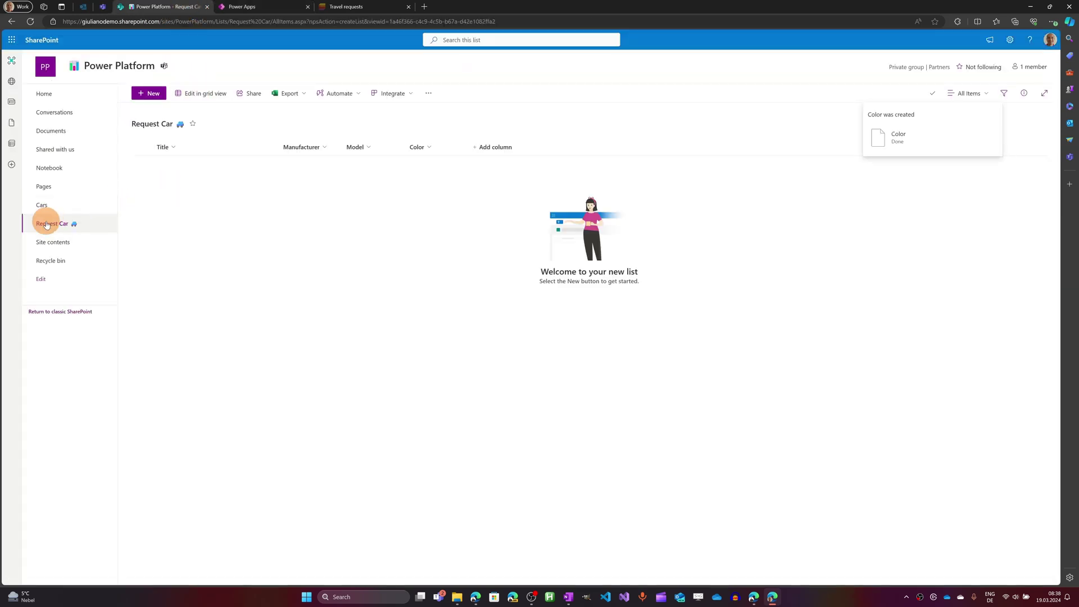
click(31, 21)
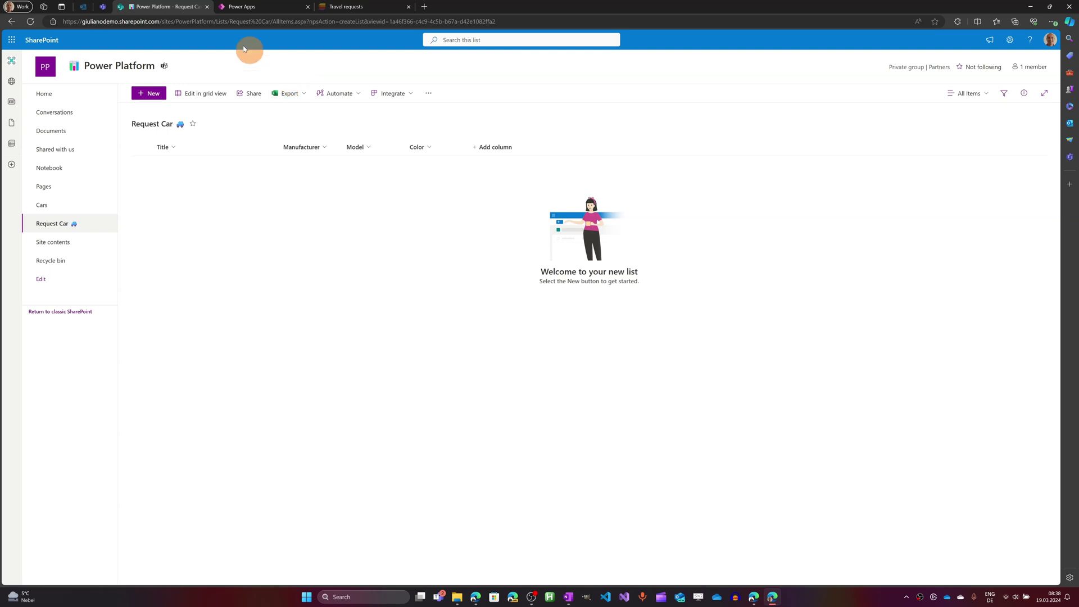
click(241, 7)
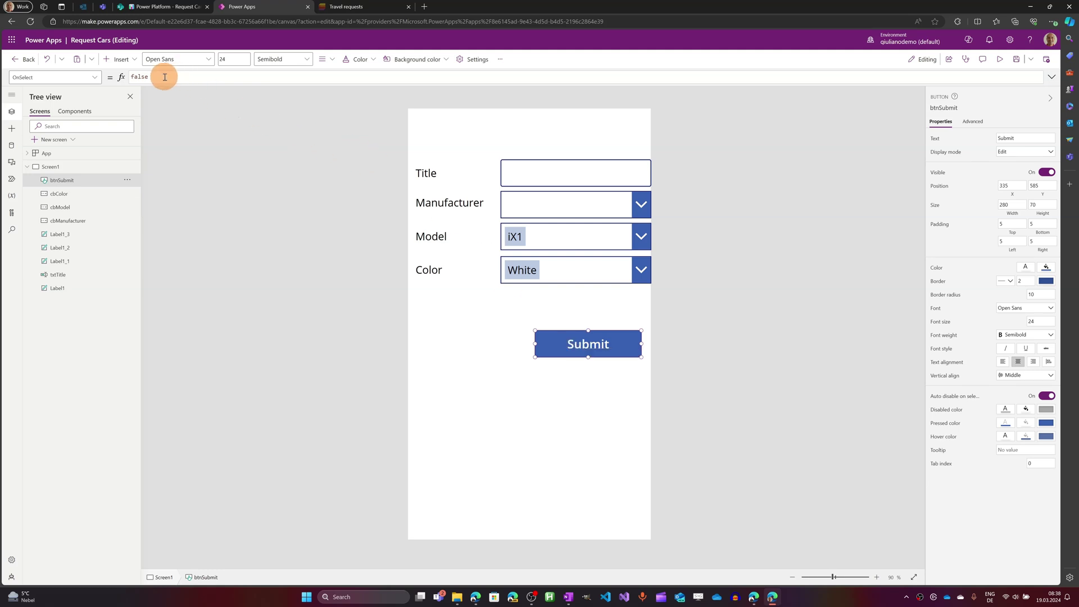
Step: Replace false with Patch('Request Car', Defaults('Request Car'), { Title: txtTitle.Text in OnSelect
drag(165, 77, 132, 77)
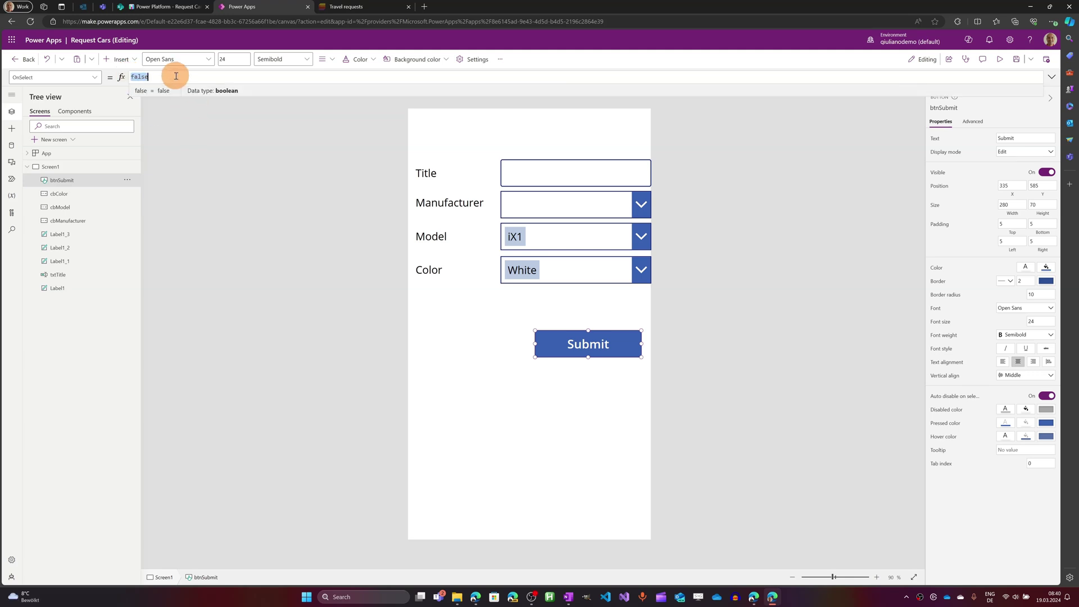
text(Patch)
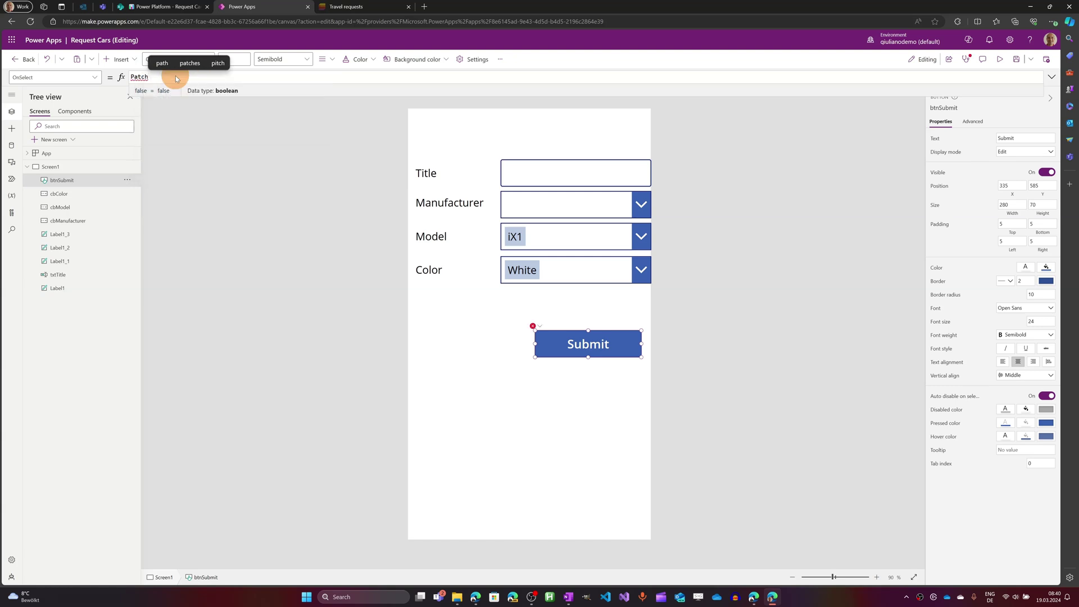
text(()
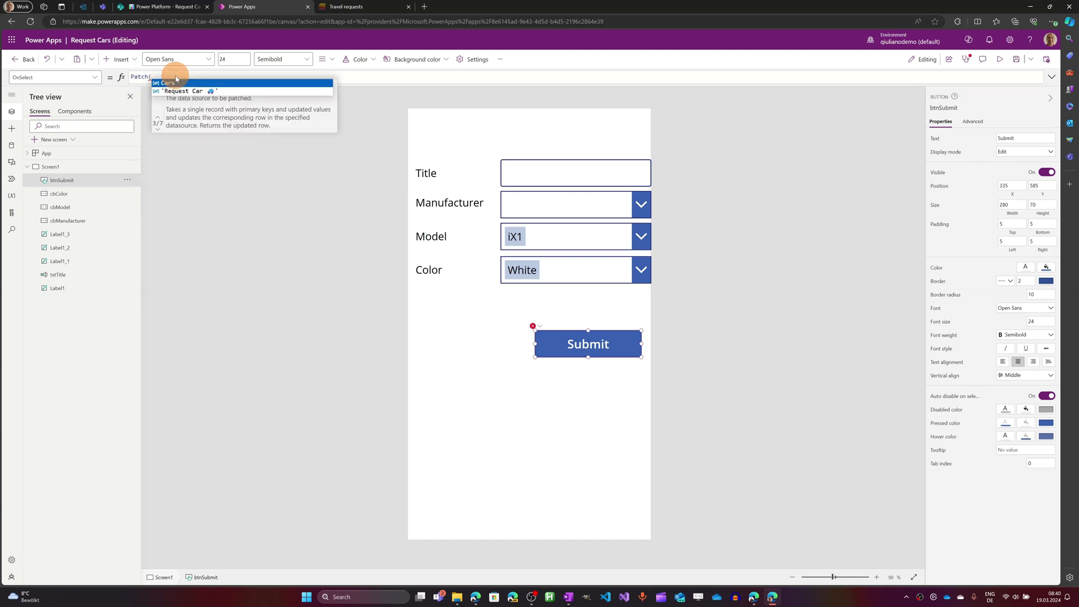
text(C)
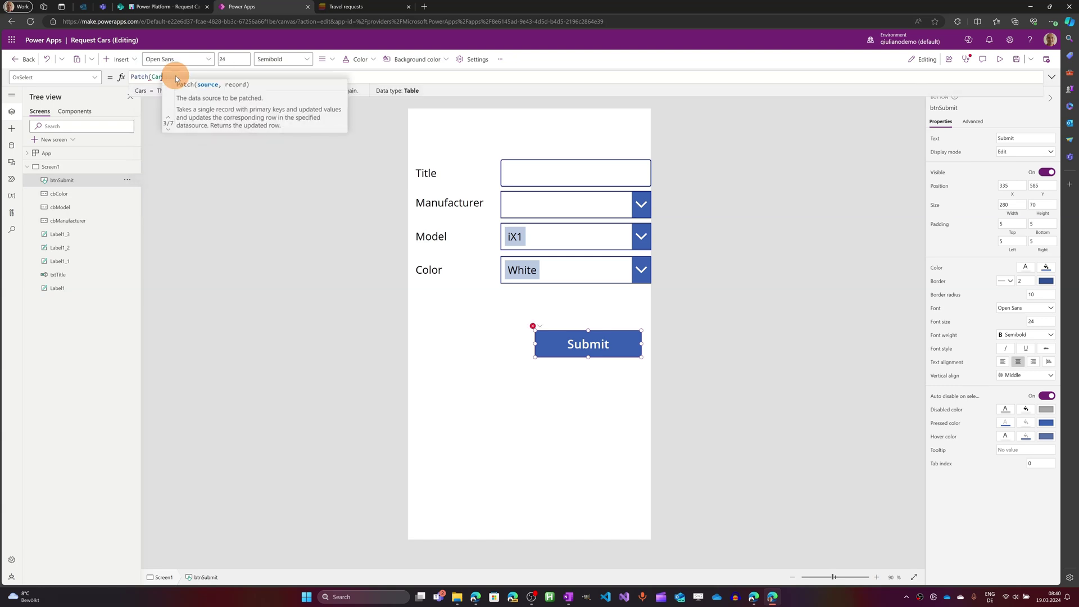
key(BackSpace)
text(re)
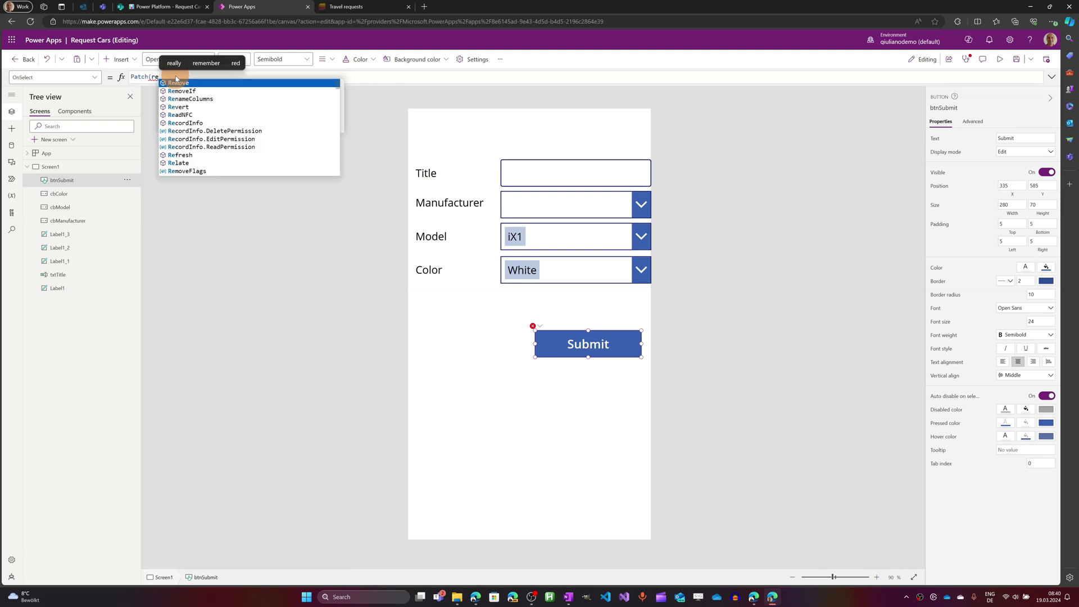
text(que)
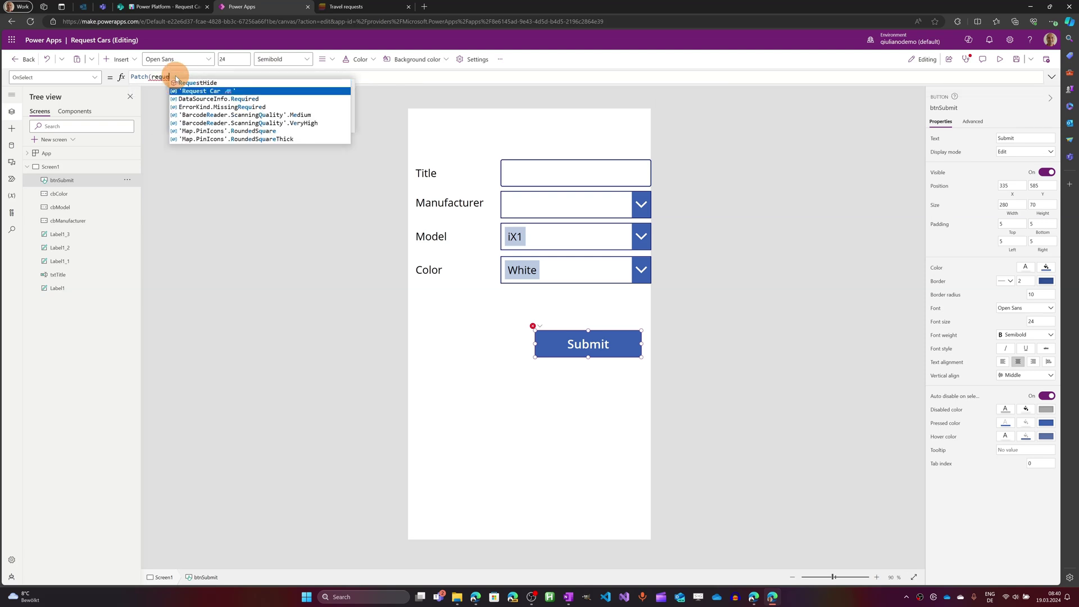
key(Tab)
text(, Defaults)
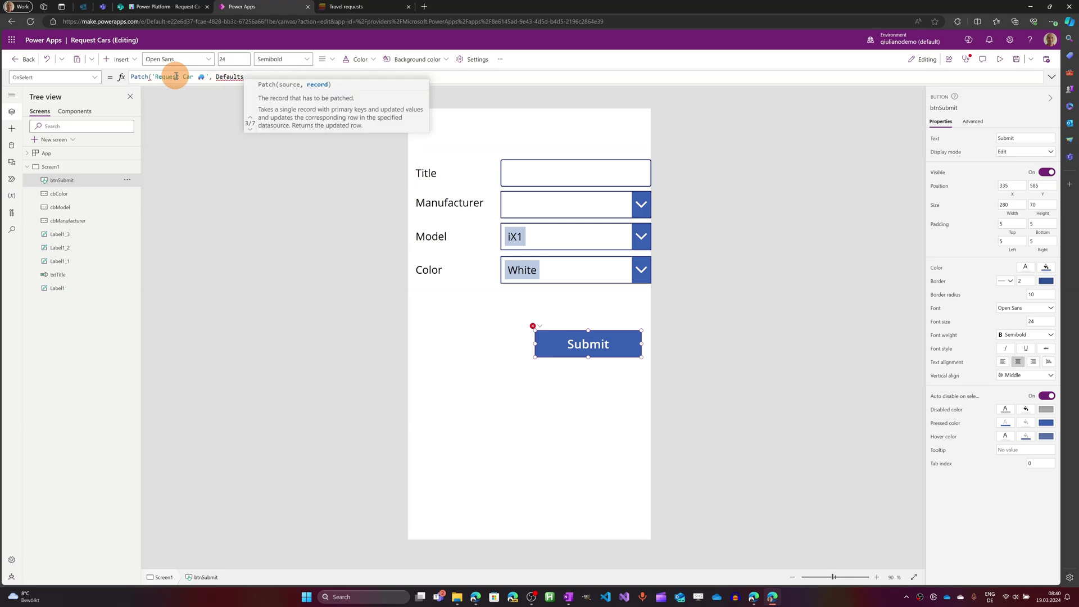
text(()
key(Down)
key(Down)
key(Down)
key(Tab)
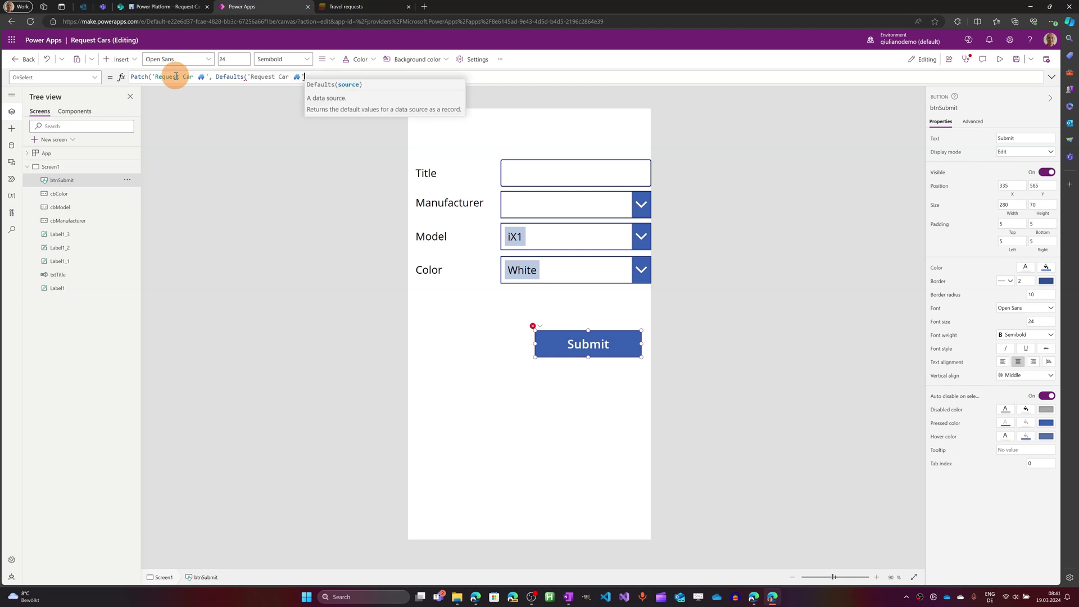
text(),)
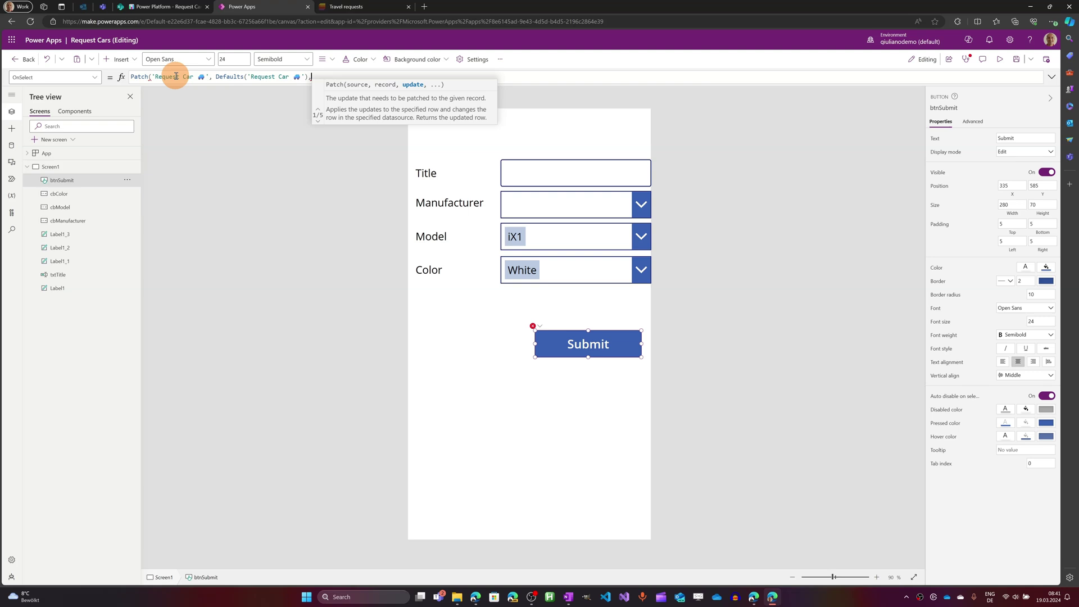
text({)
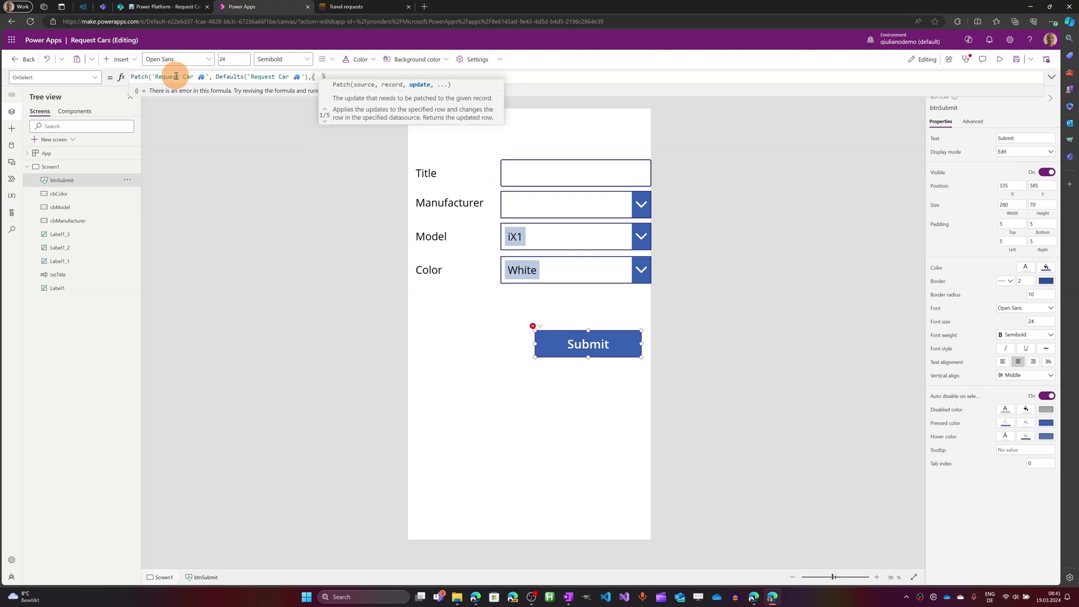
key(BackSpace)
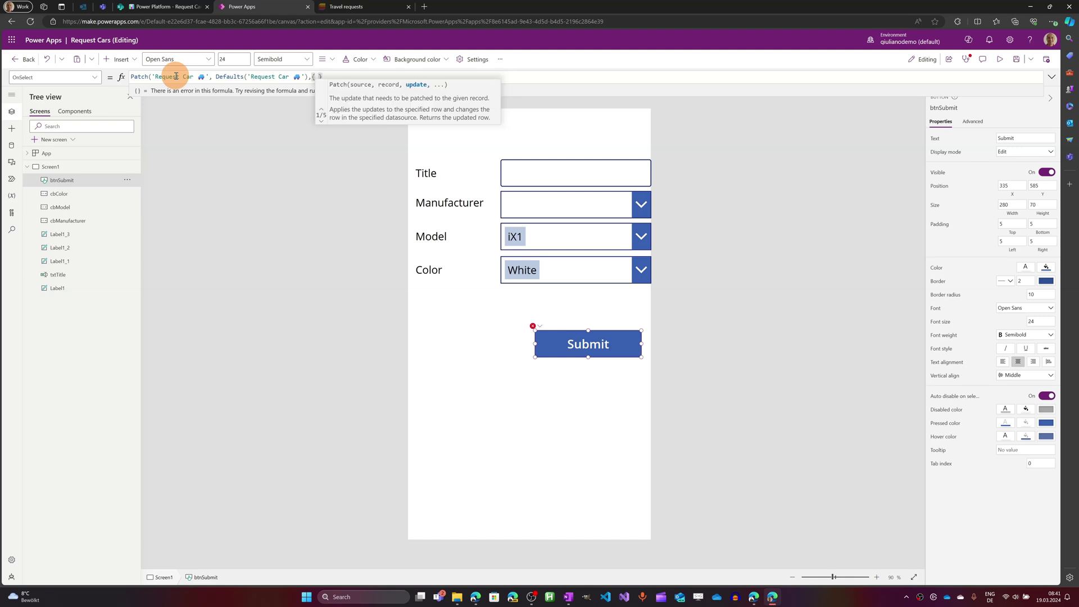
text(Title:)
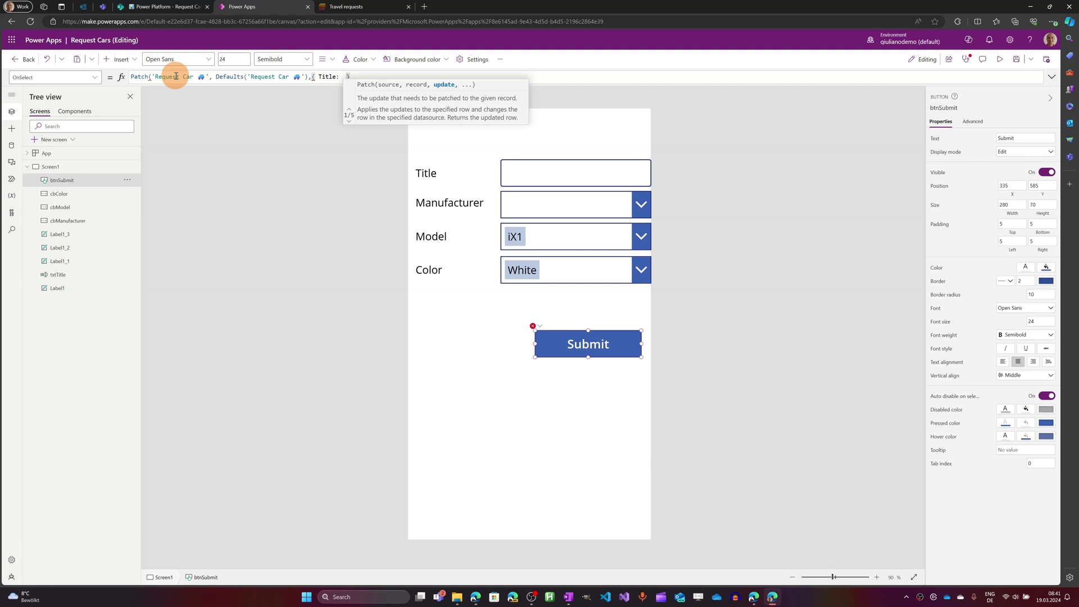
text( txtTitle )
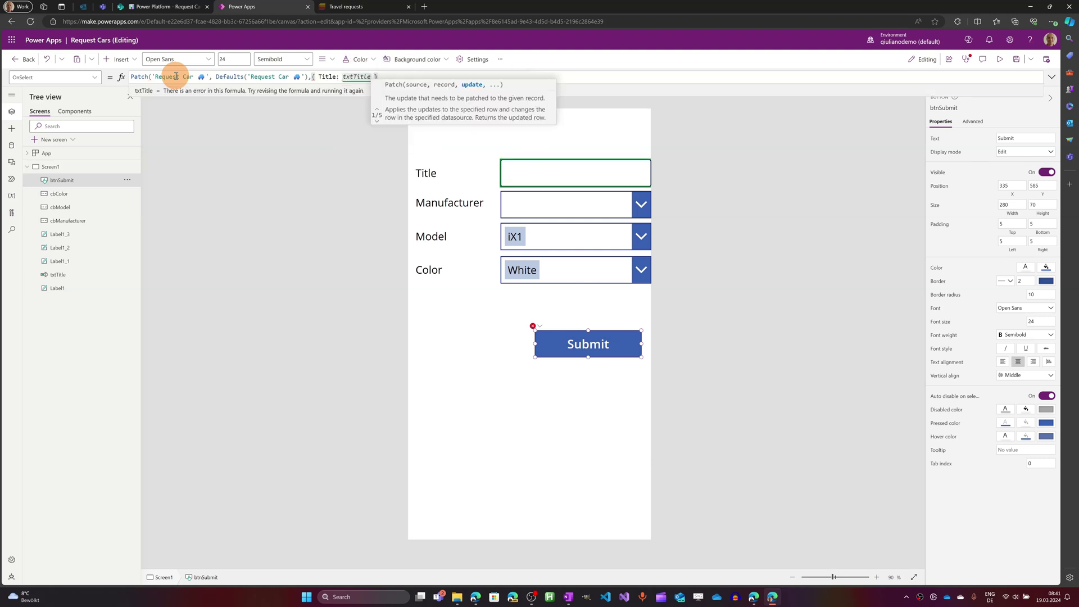
text(.Text)
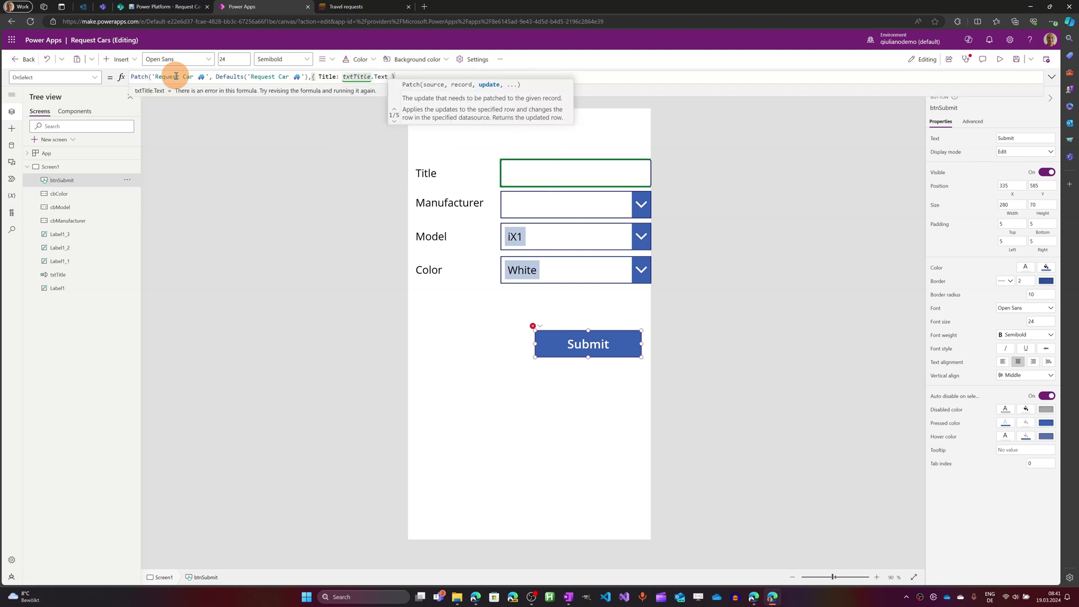
text( })
text(,)
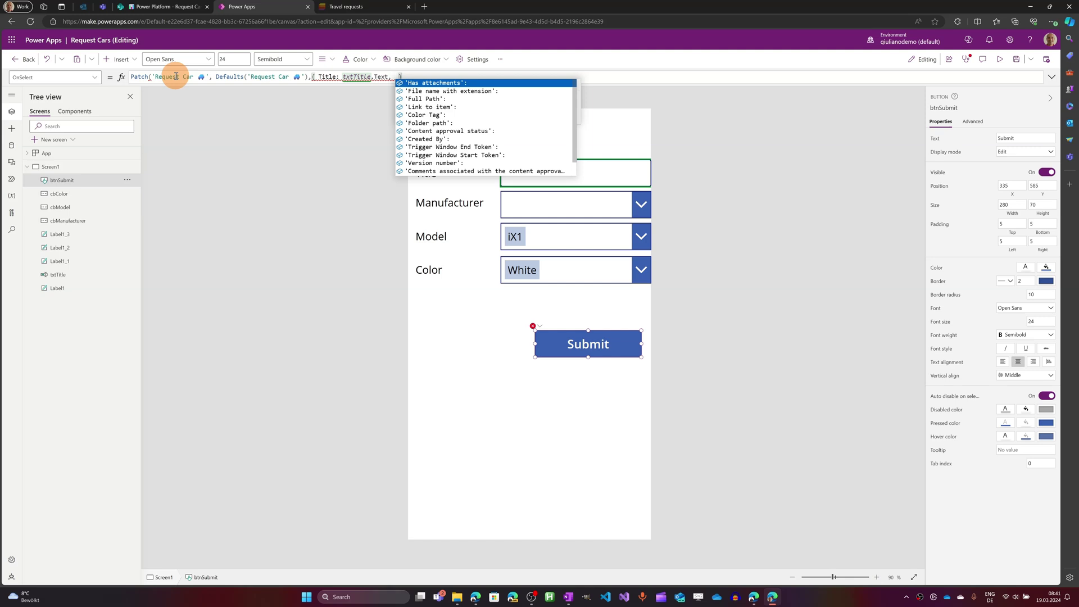
text(Manufacturer: )
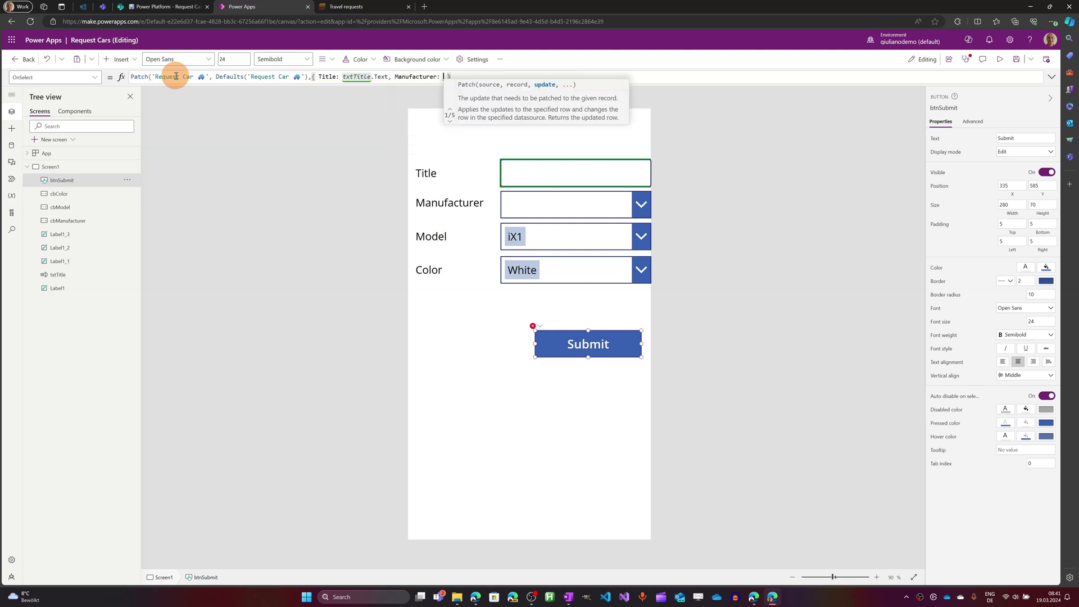
text( cb)
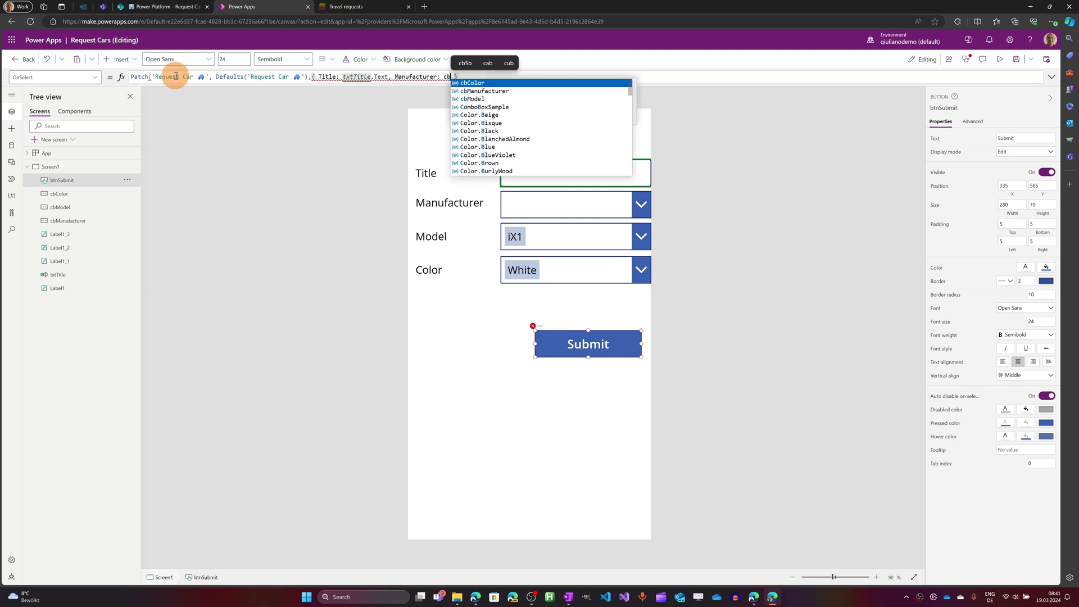
Step: Map Manufacturer, Model and Color to cbManufacturer, cbModel and cbColor Selected.Value in the Patch record
key(Down)
key(Tab)
text(.)
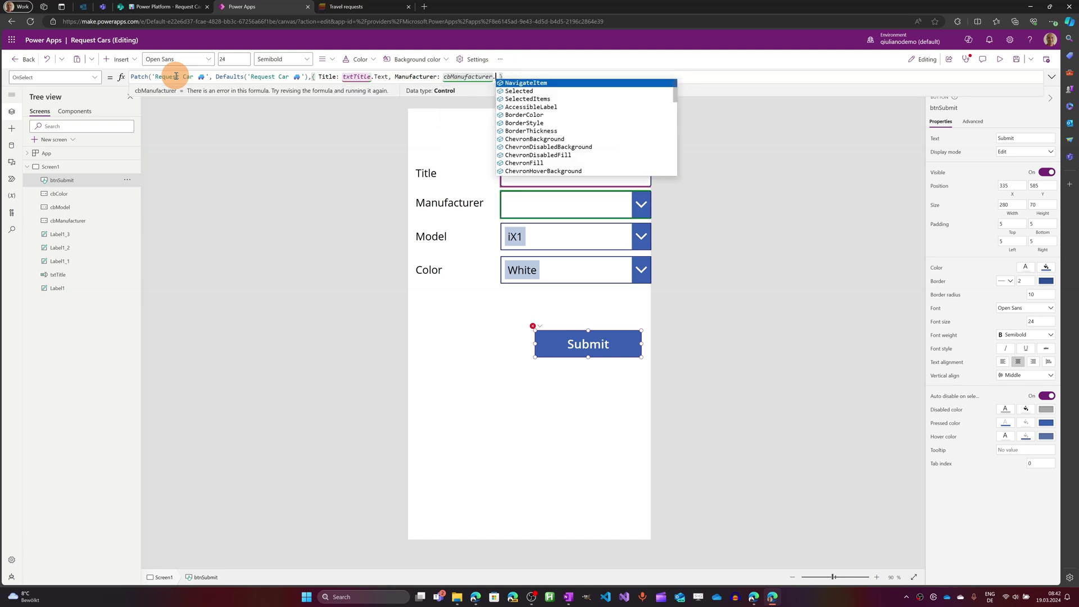
text(se)
key(Tab)
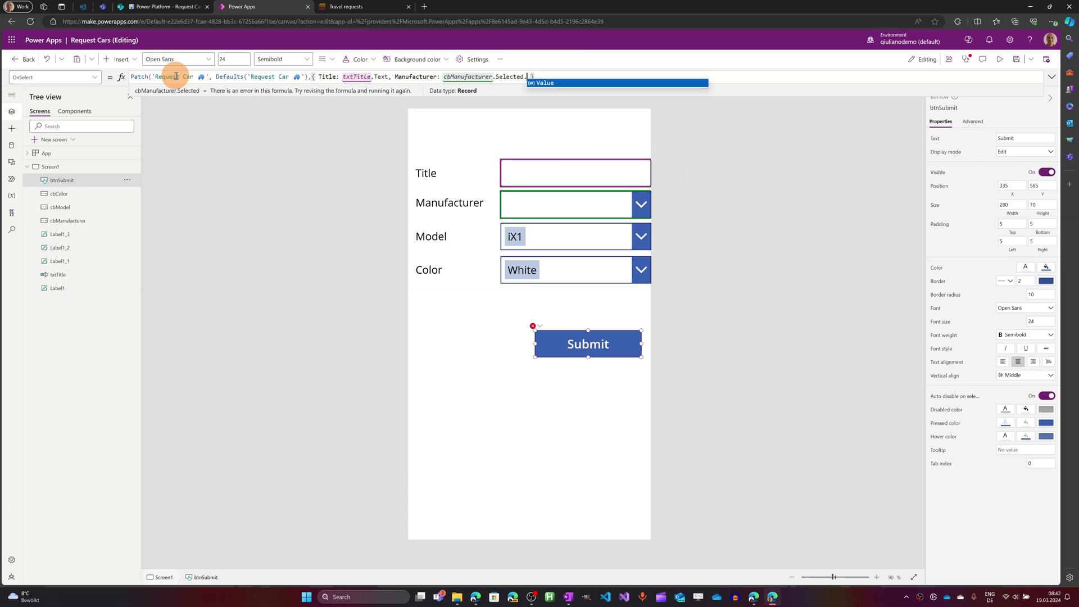
key(Tab)
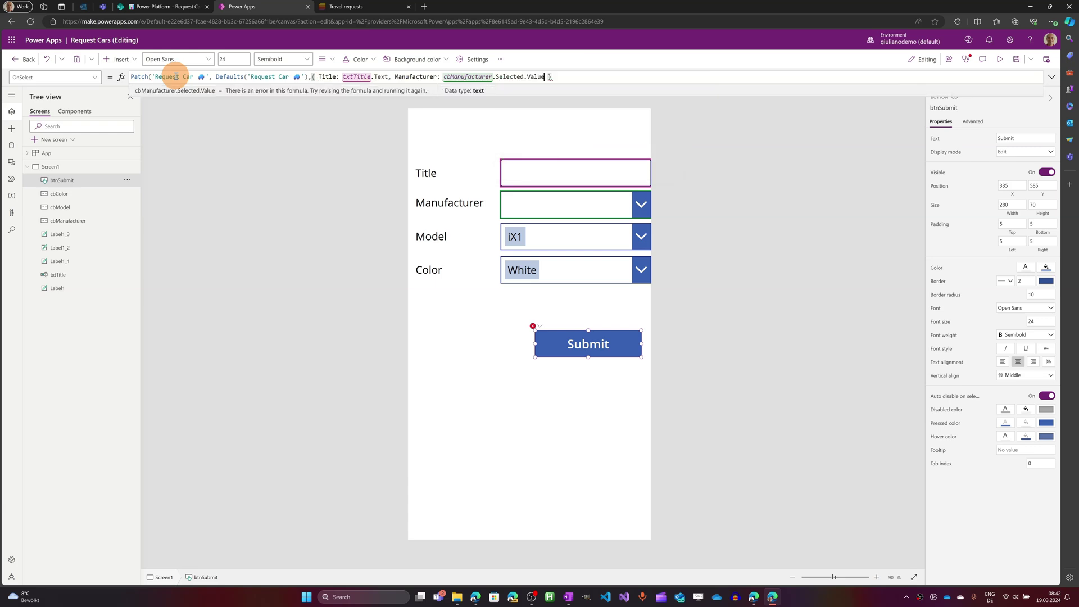
text(, )
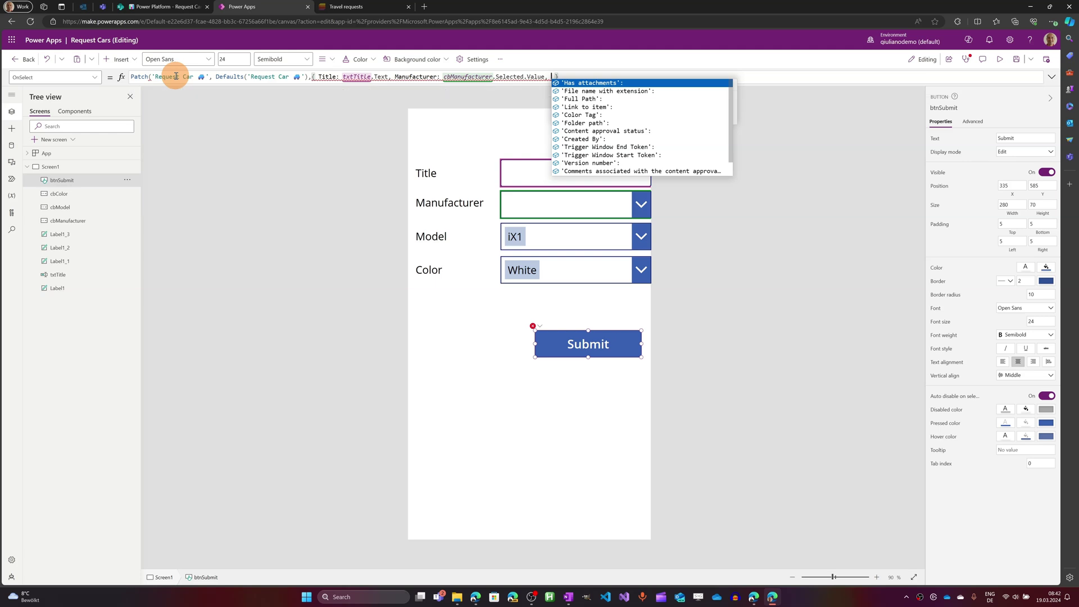
text(model)
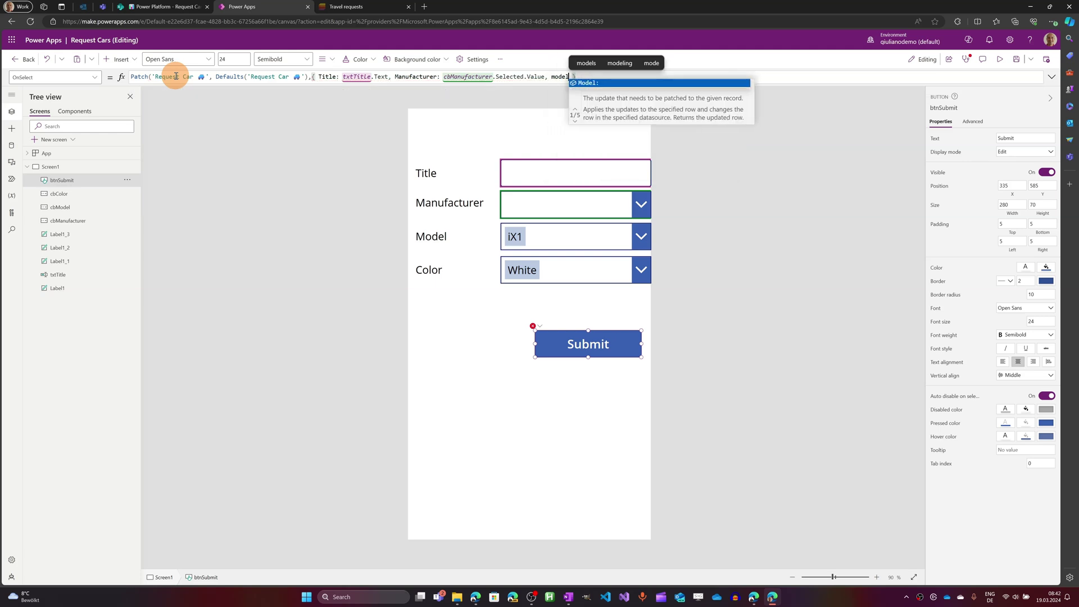
key(Tab)
text(c)
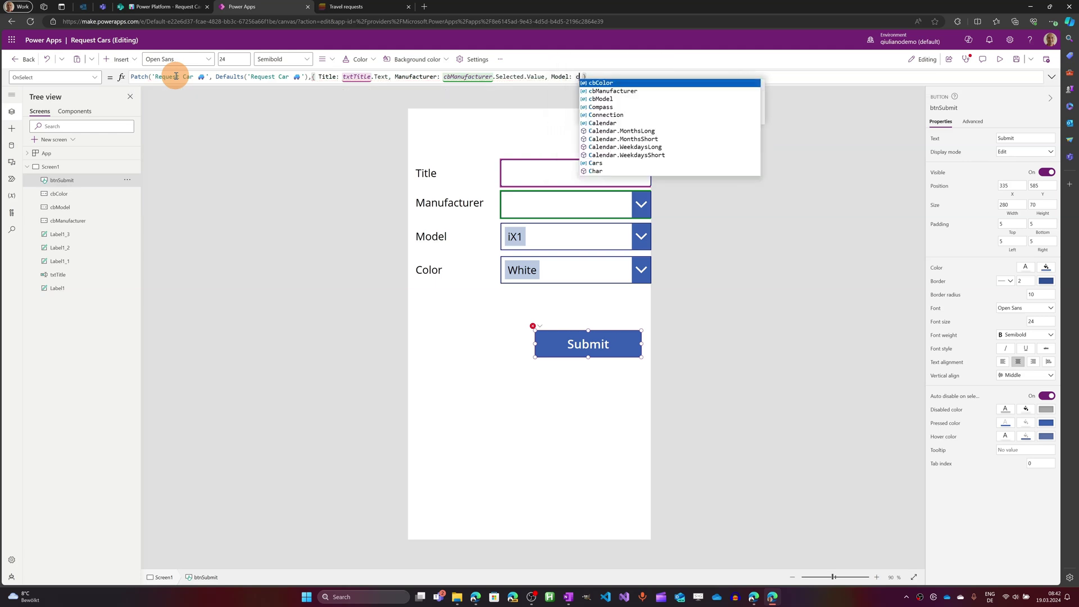
text(b)
key(Down)
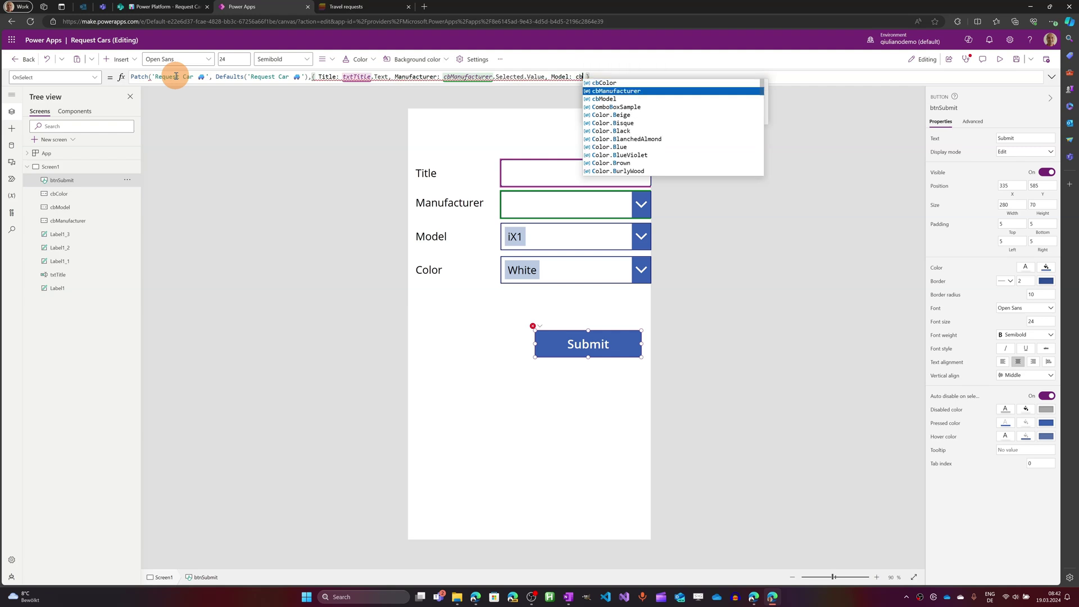
key(Down)
key(Tab)
text(.)
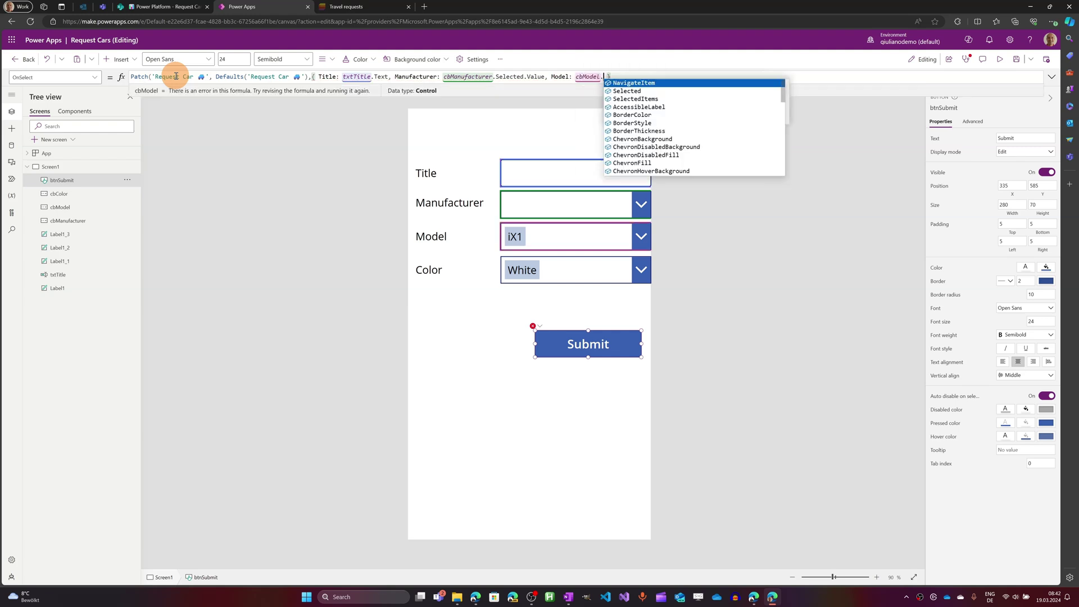
text(Selected.)
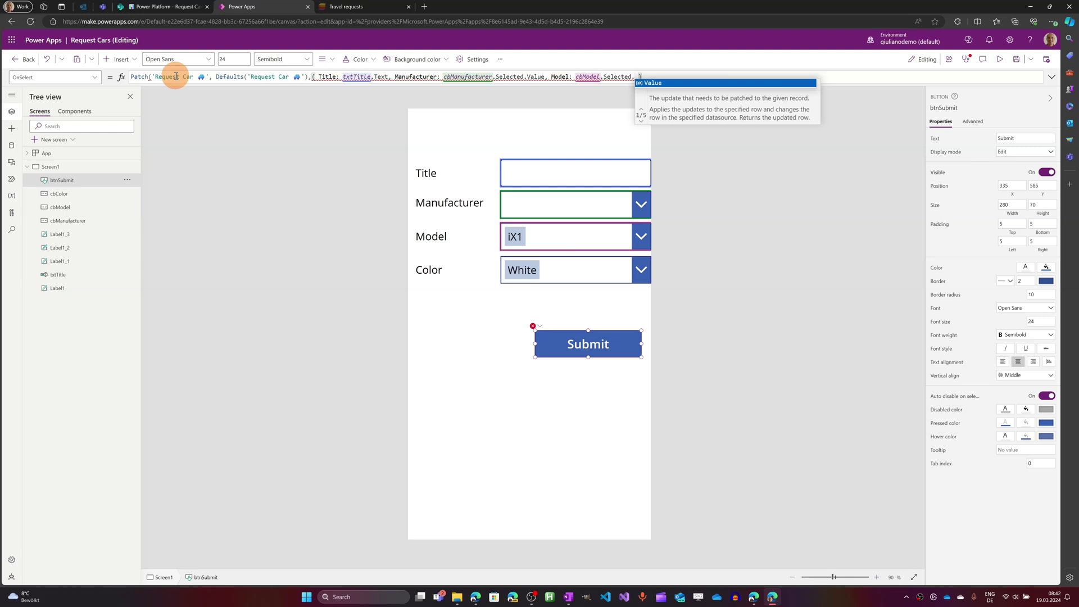
text(Value,)
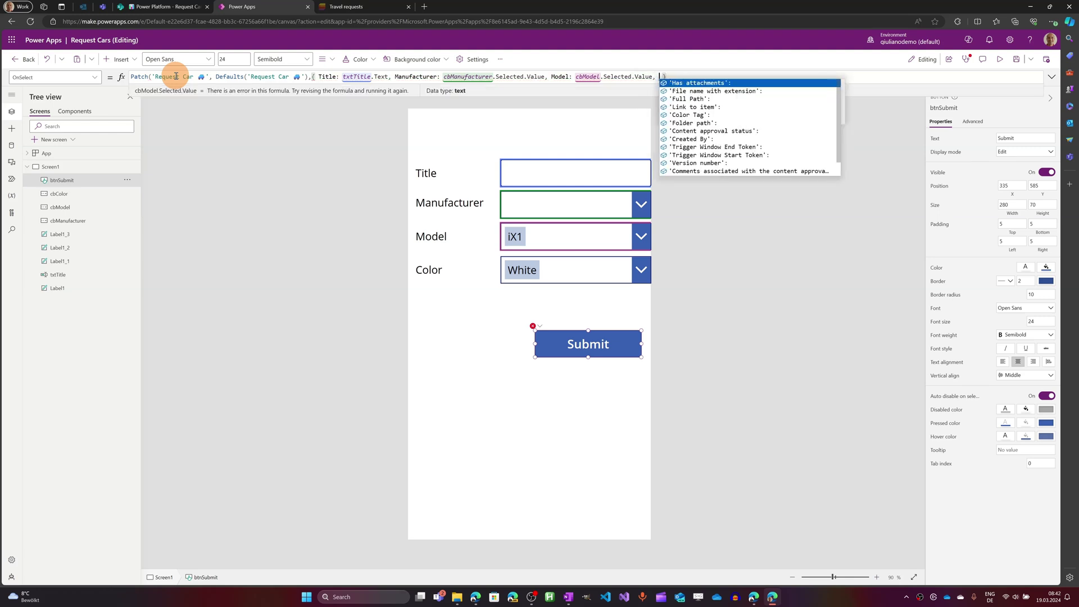
key(BackSpace)
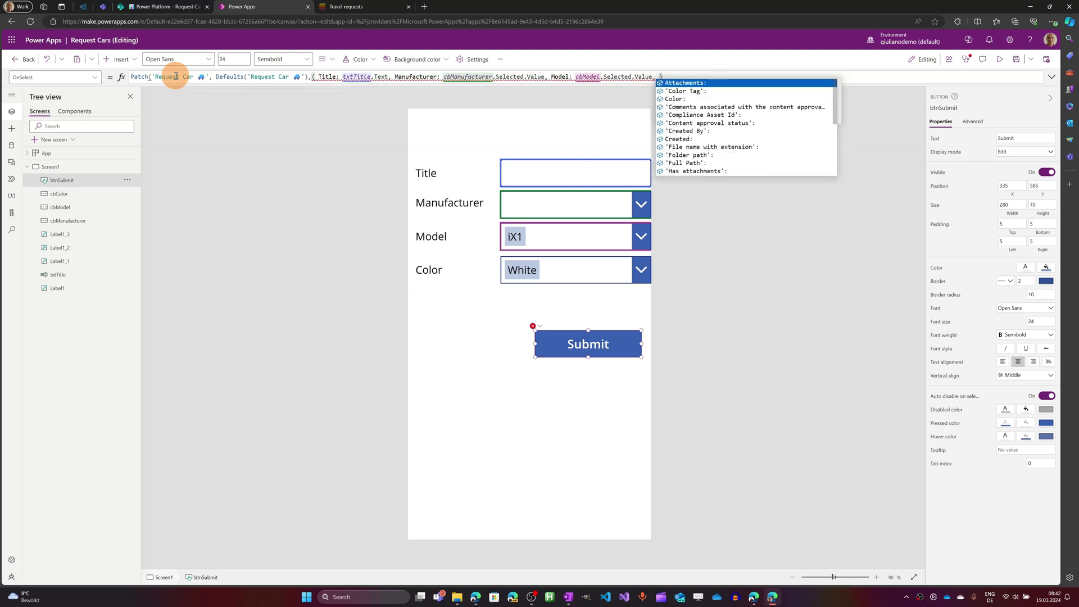
text(Color:)
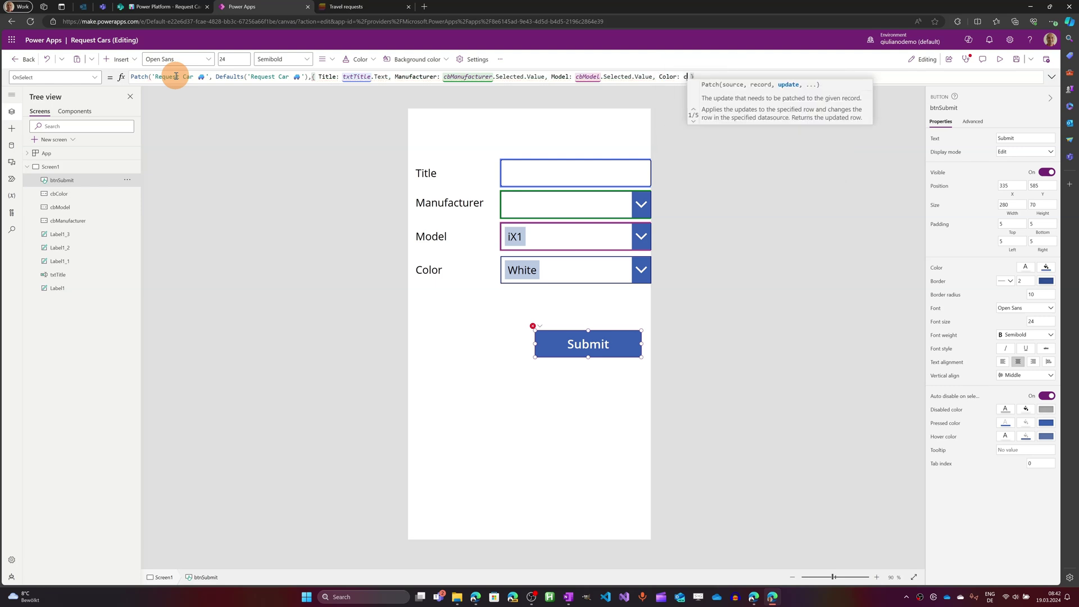
text( cbc)
key(Tab)
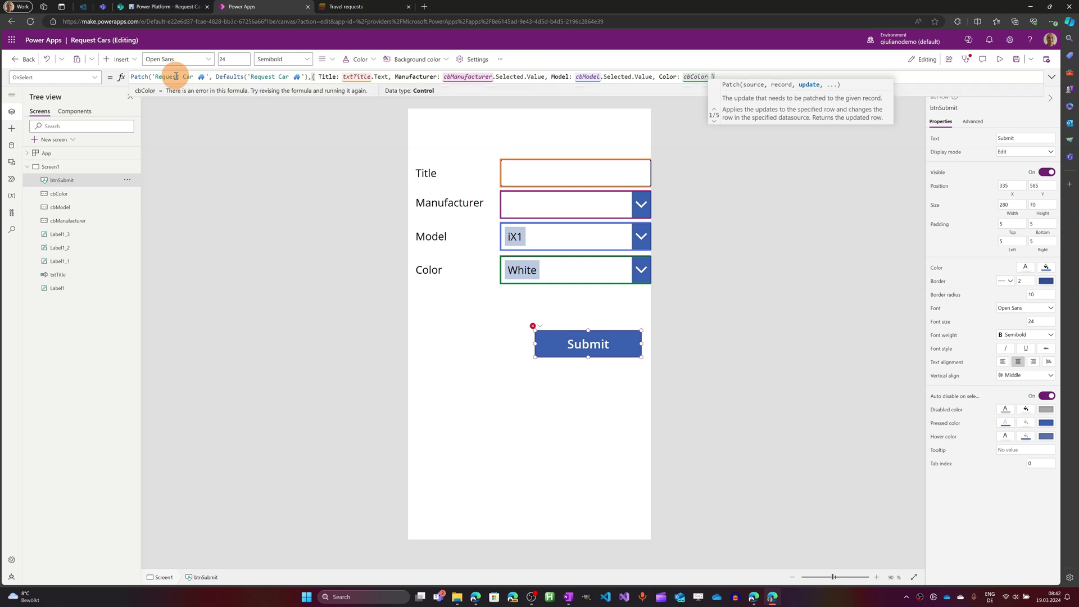
text(.se)
key(Tab)
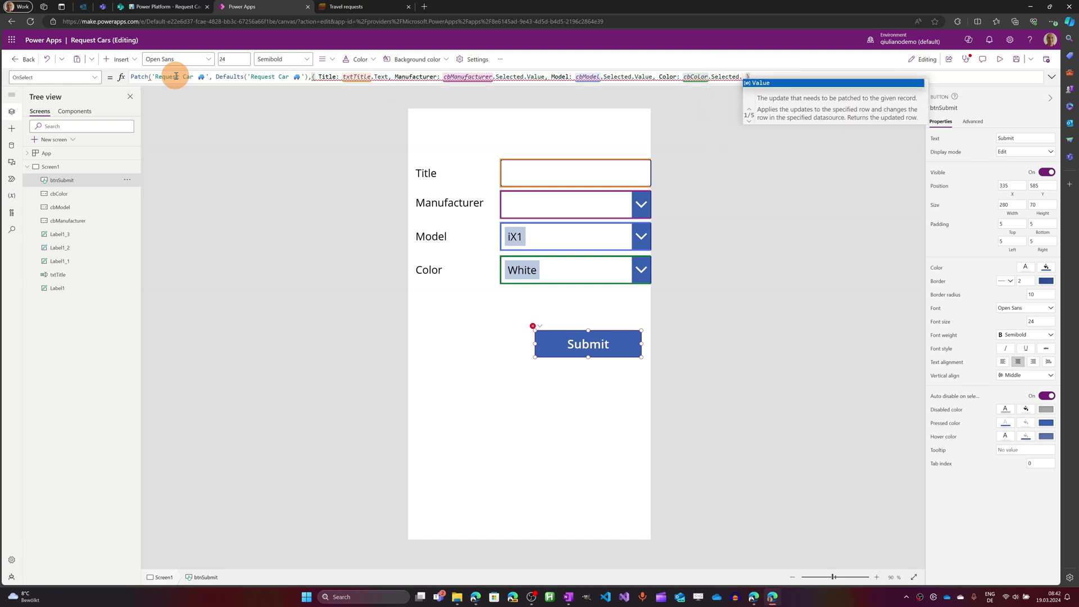
text(.Value )
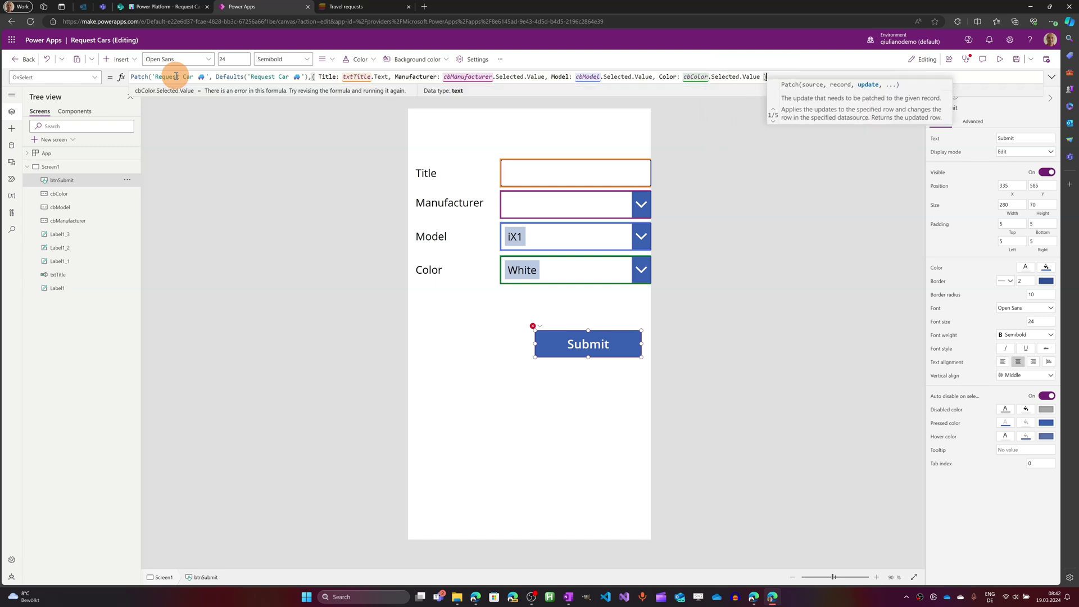
text(})
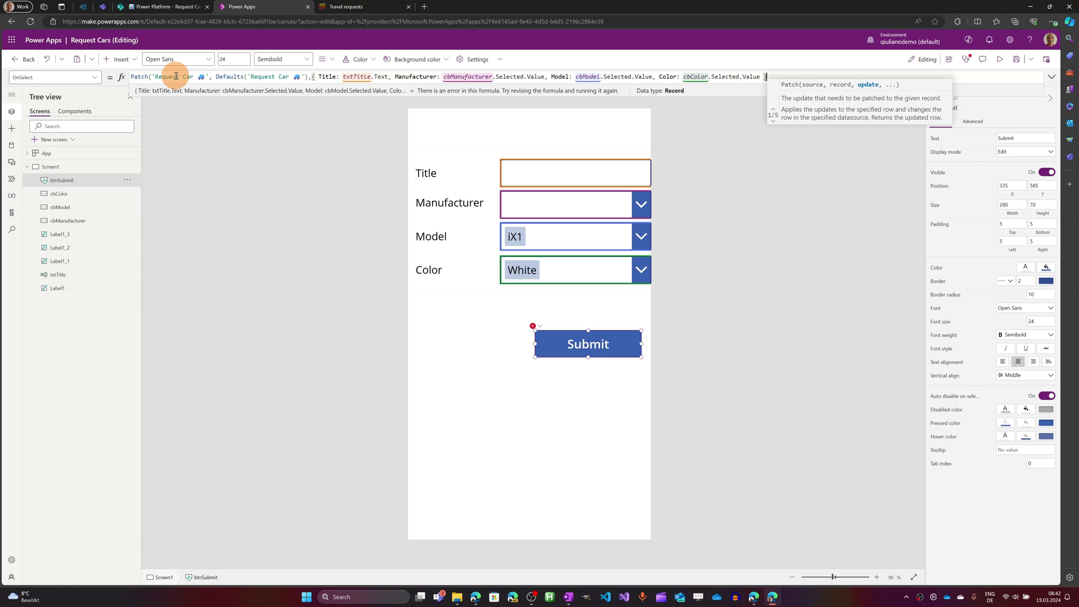
text())
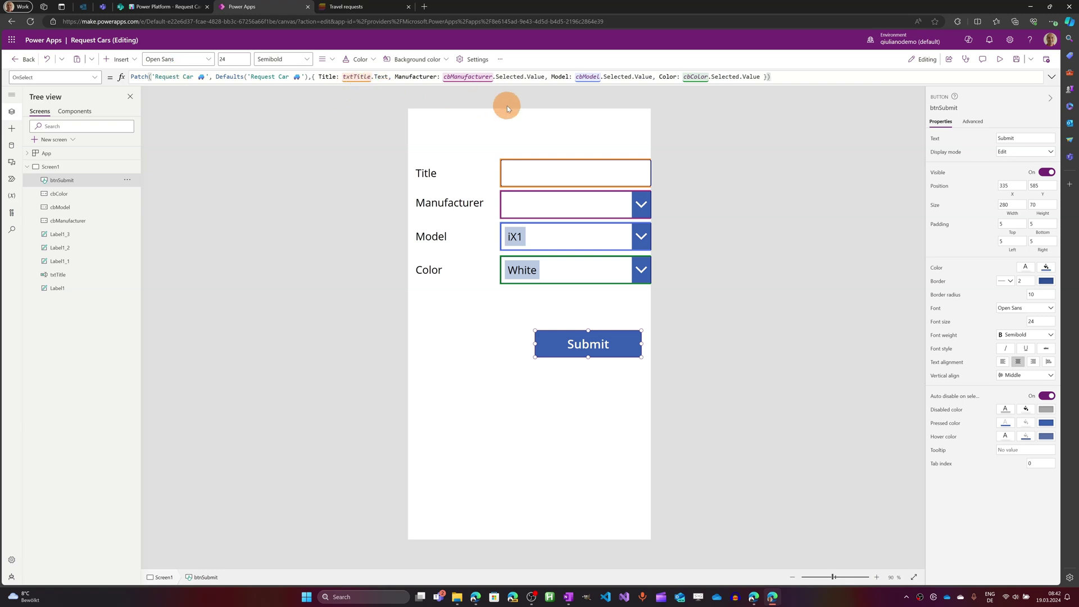
Step: Preview the app, submit a dated request for a Gray BMW iX1, and return to editing
click(999, 59)
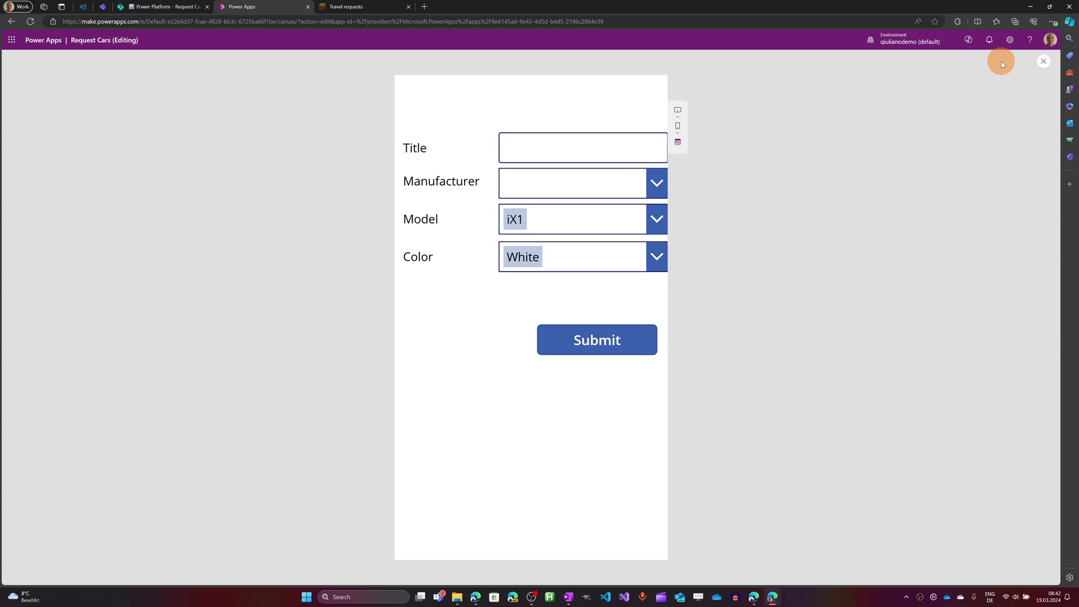
click(544, 148)
text(Giuliano)
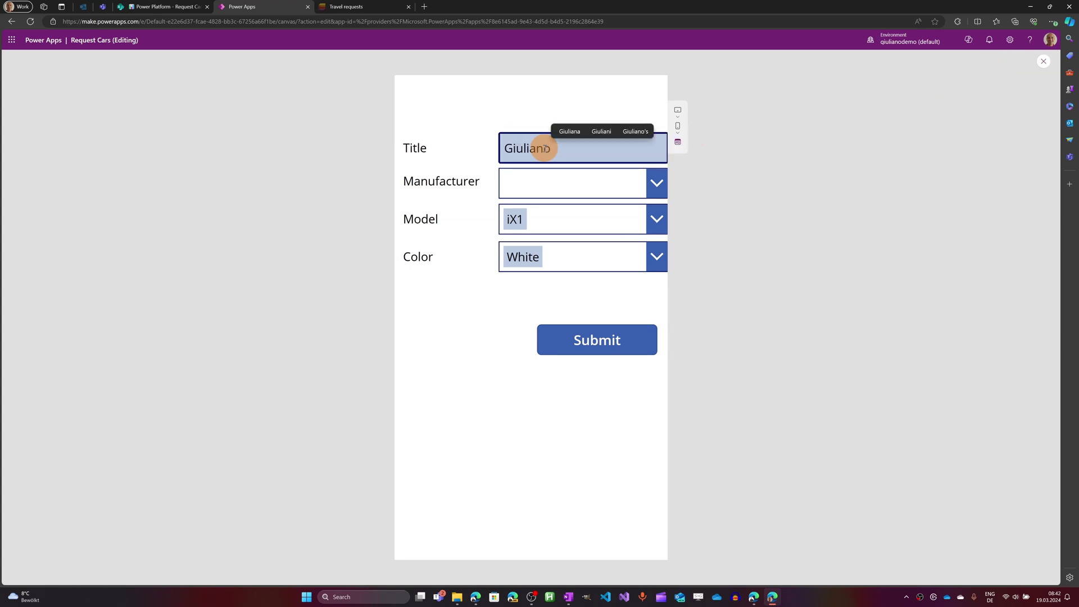
text( 19.03.2024)
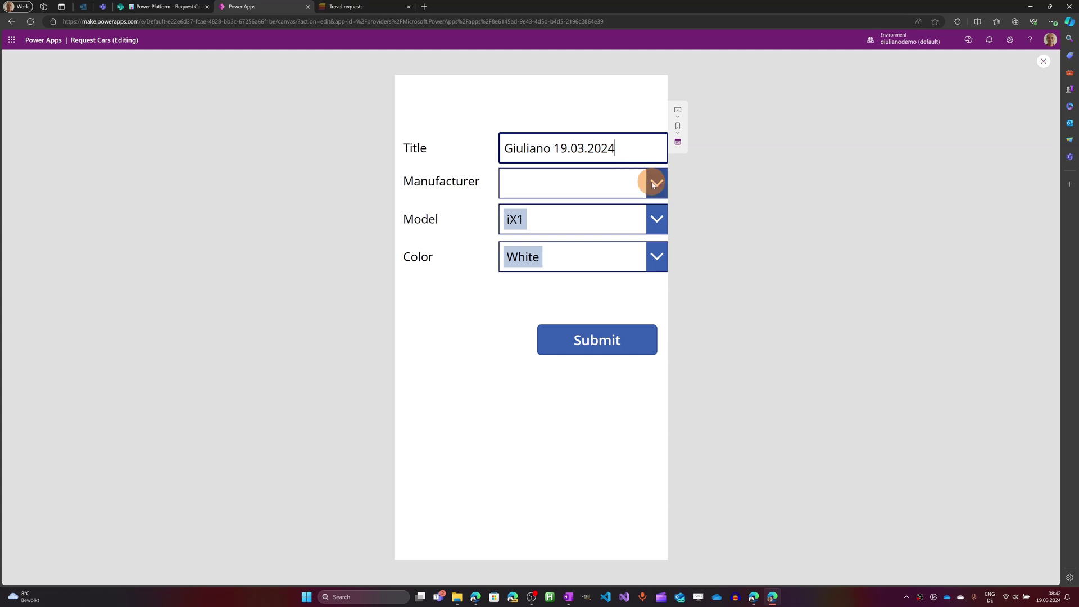
click(656, 182)
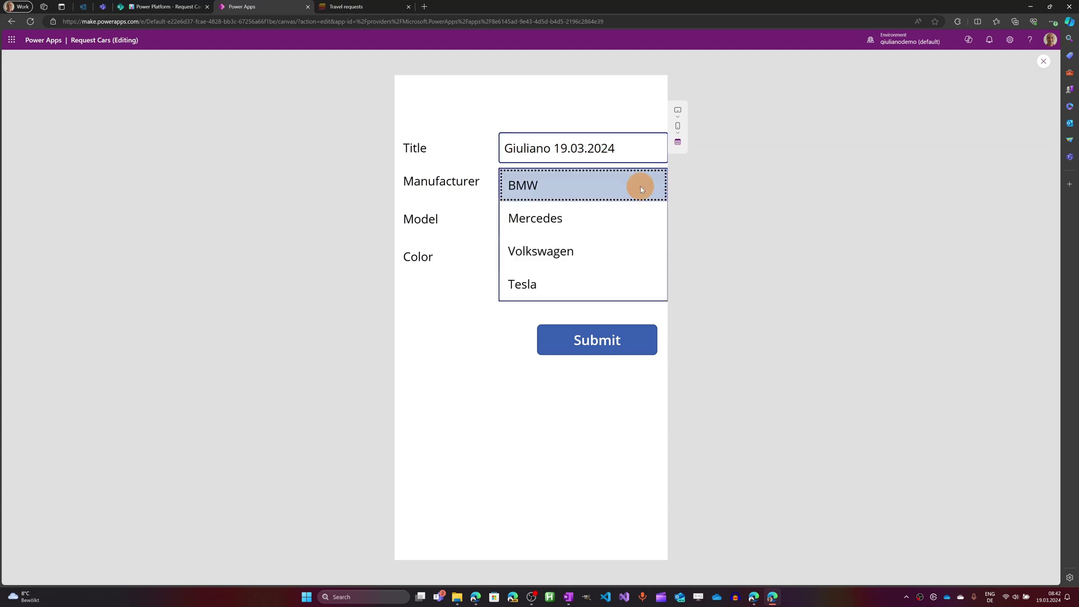
click(556, 194)
click(656, 218)
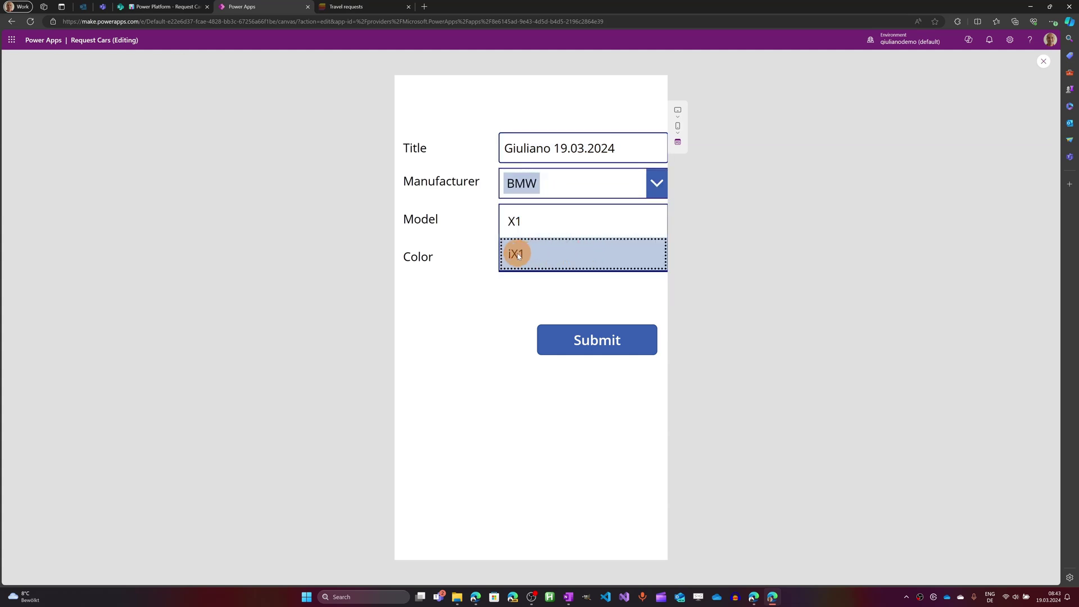
click(515, 254)
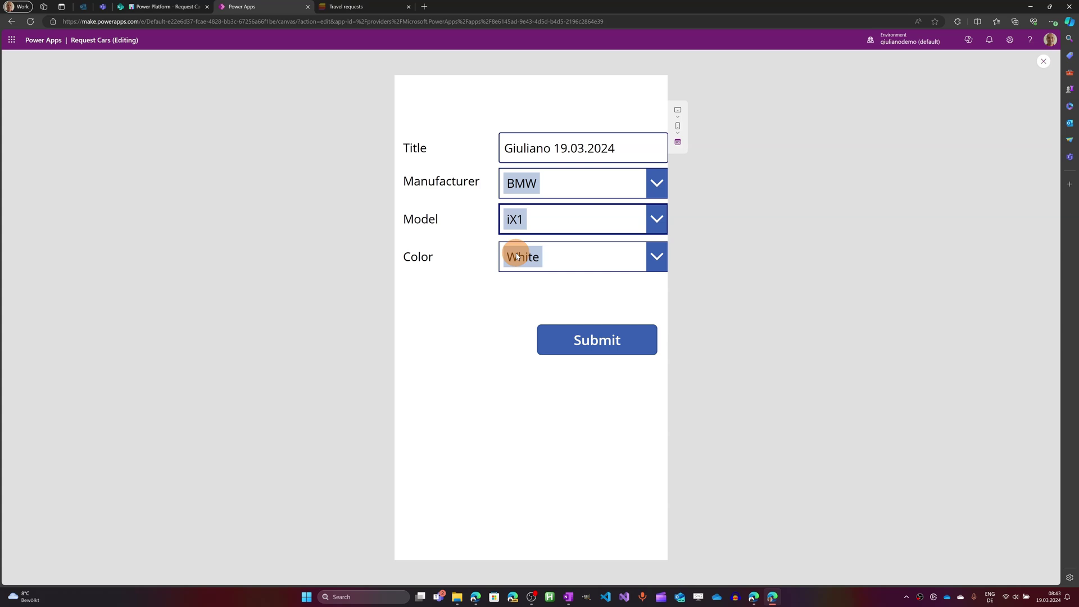
click(658, 258)
click(525, 291)
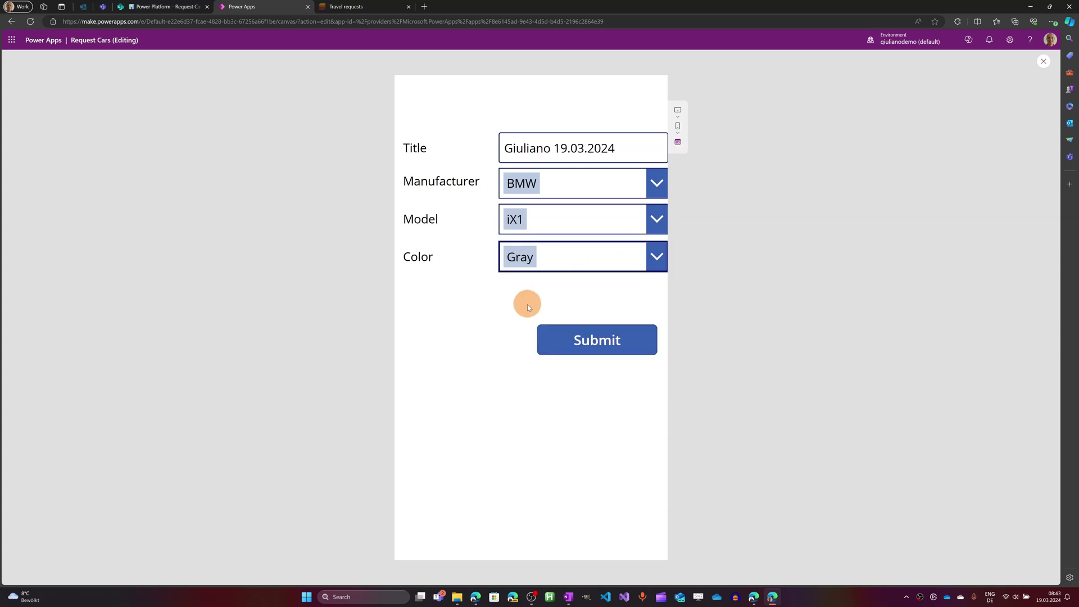
click(590, 340)
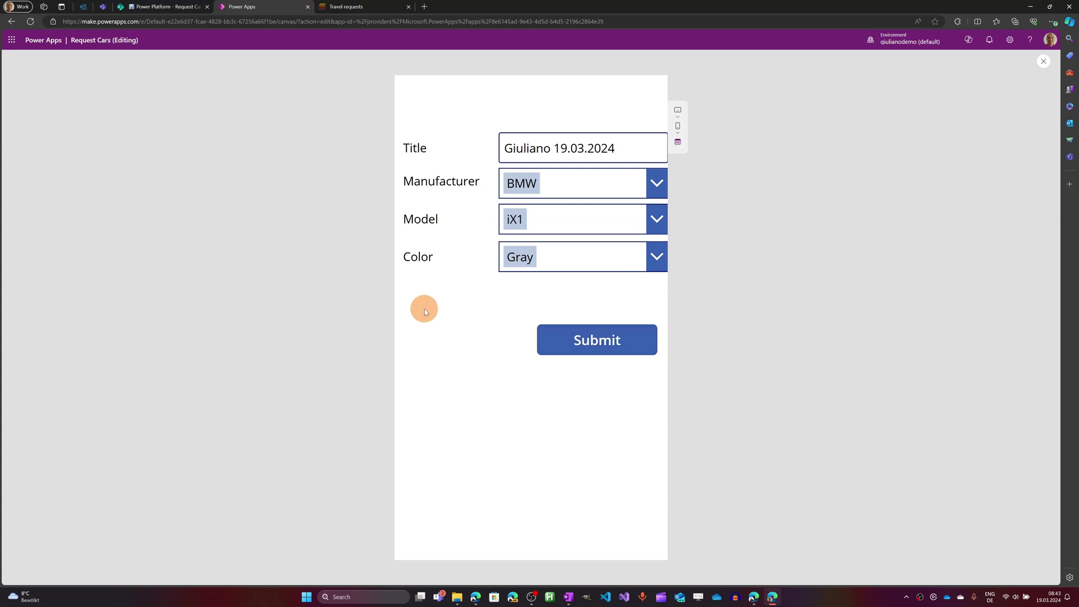
click(1044, 63)
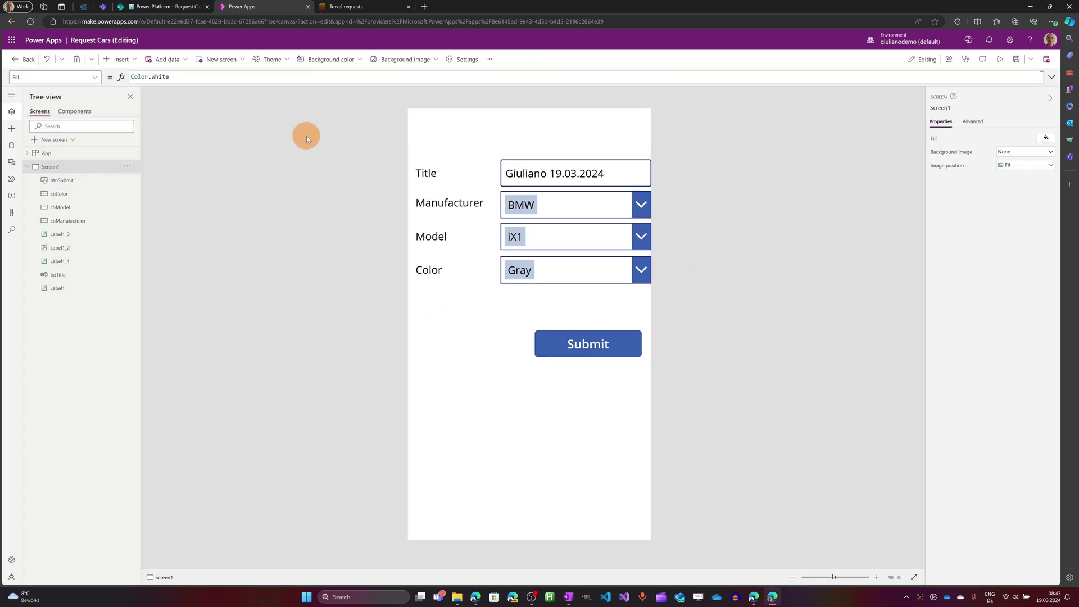
Step: Check the SharePoint Request Car list for the new BMW iX1 Gray item dated 19.03.2024
click(180, 9)
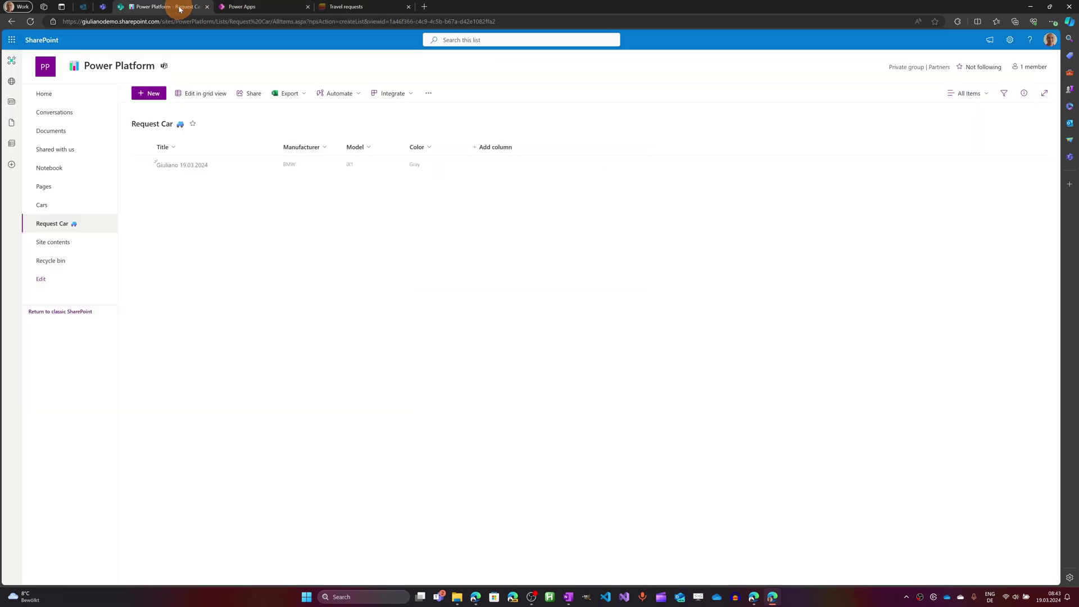